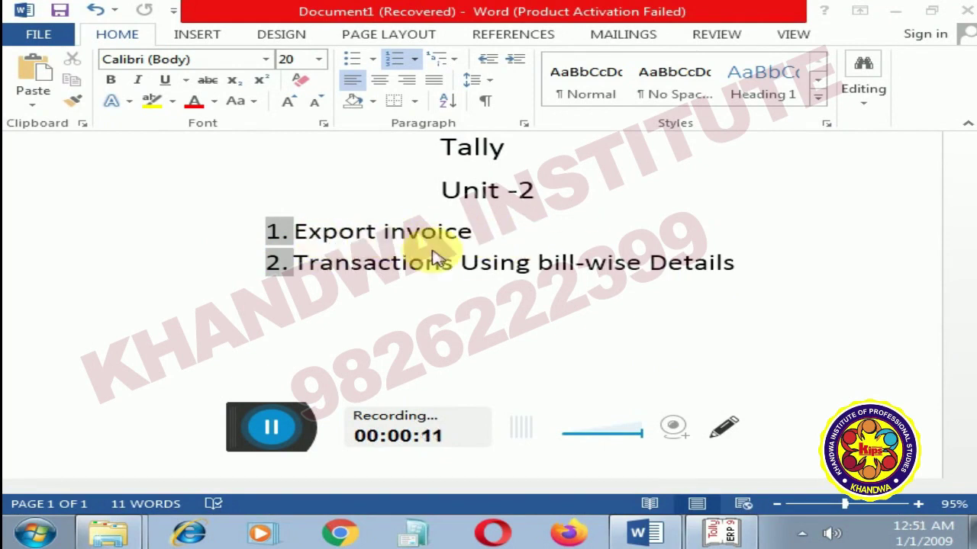
Switch to Tally.ERP 9 and open Raam Traders' GST details from the statutory and taxation features by setting Set/alter GST details to Yes
{"action": "left_click", "coordinate": [721, 534]}
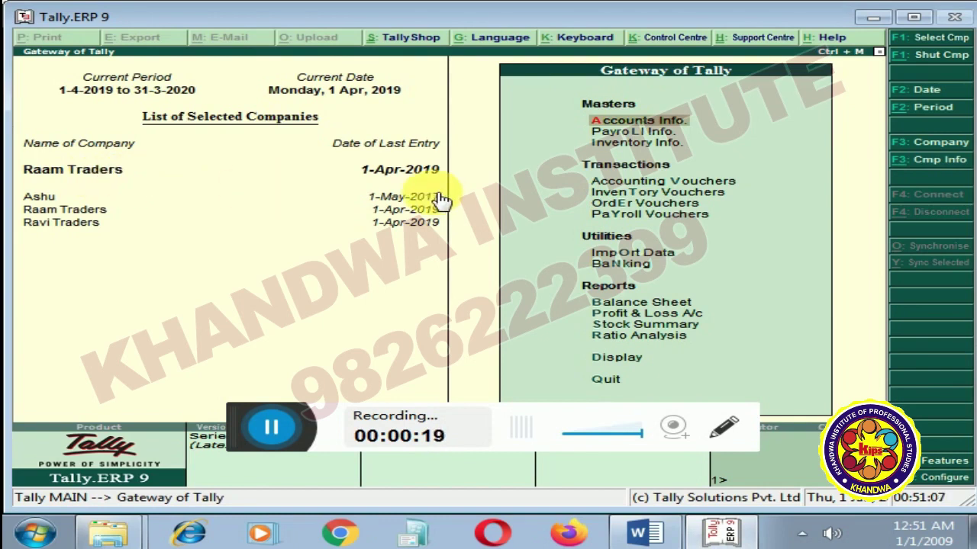
{"action": "key", "text": "F11"}
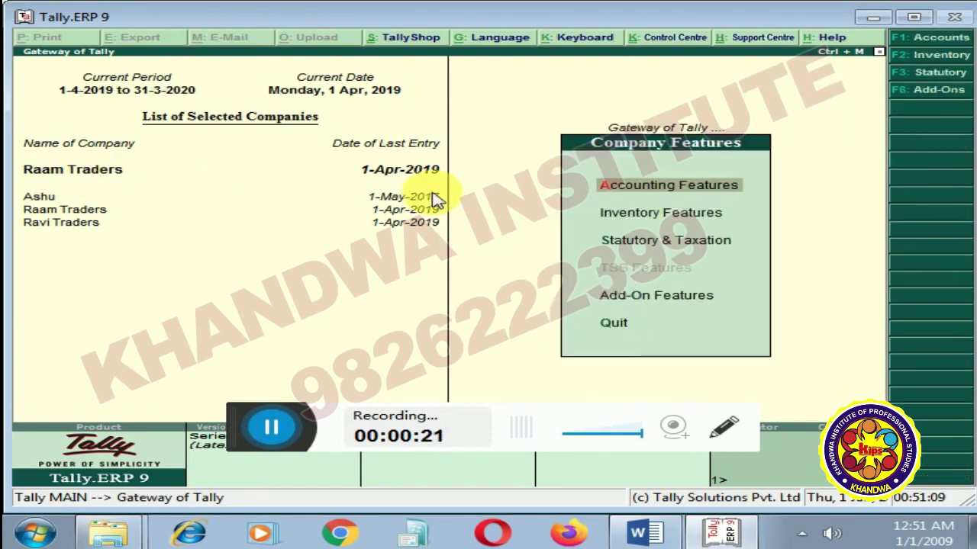
{"action": "key", "text": "F3"}
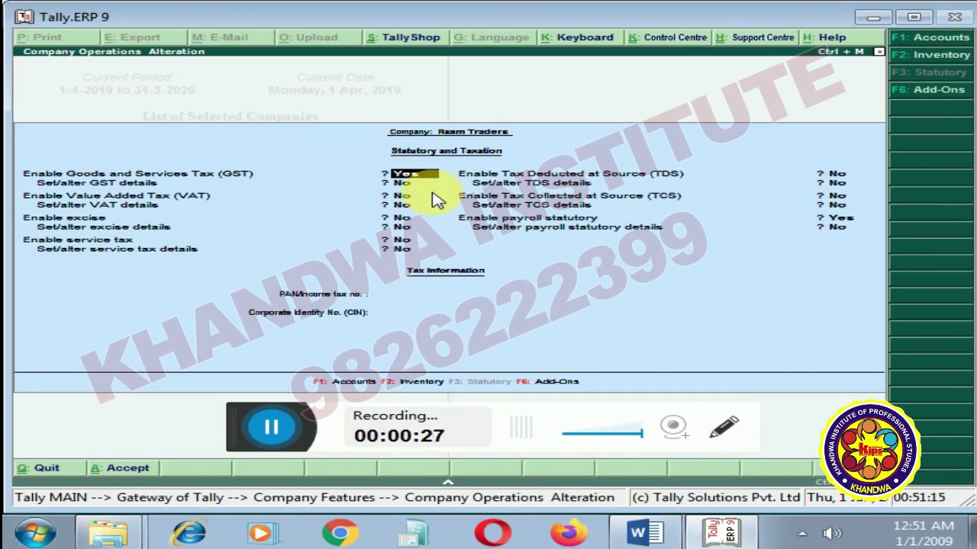
{"action": "key", "text": "Return"}
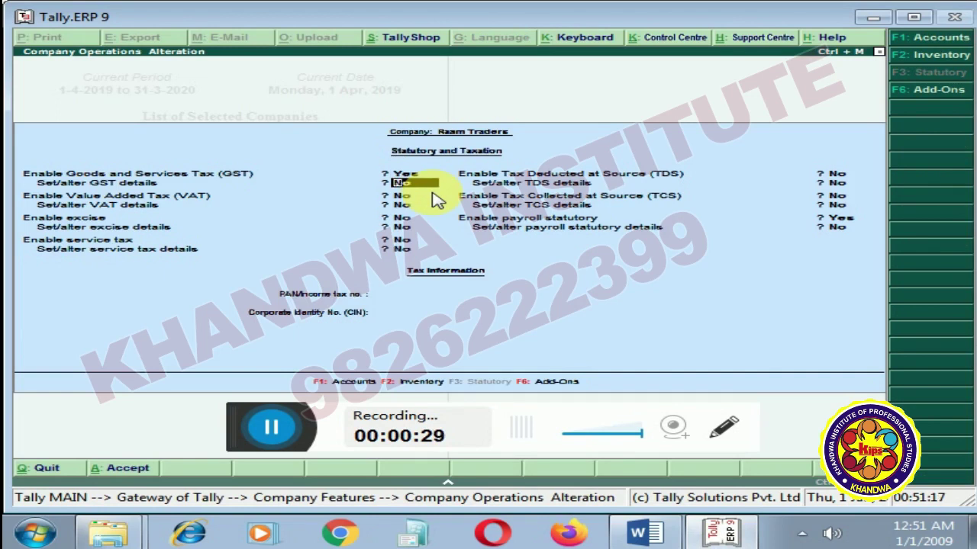
{"action": "key", "text": "y"}
{"action": "key", "text": "Return"}
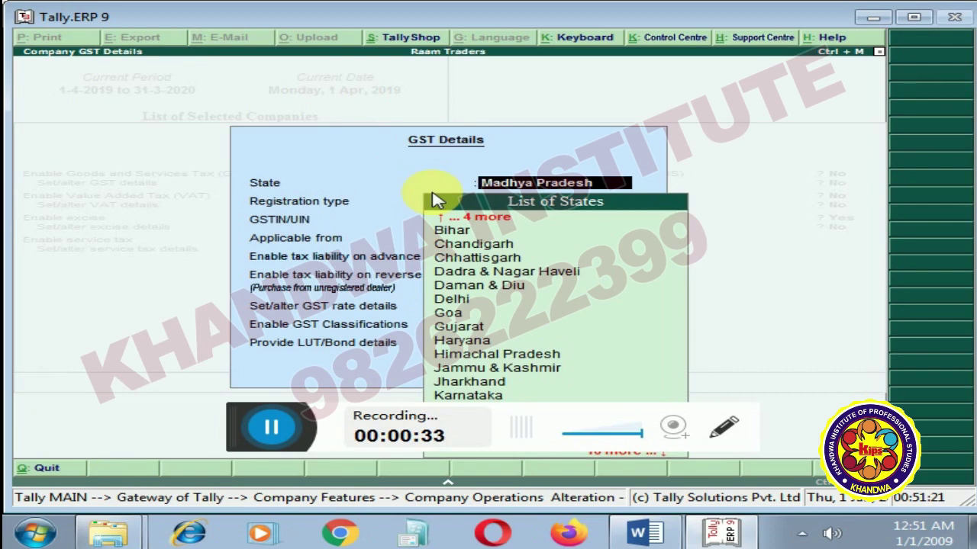
Keep Madhya Pradesh, Regular registration, the GSTIN and 1-Jul-2017, leaving tax liability, GST rate details and GST classifications at No
{"action": "key", "text": "Return"}
{"action": "key", "text": "Return"}
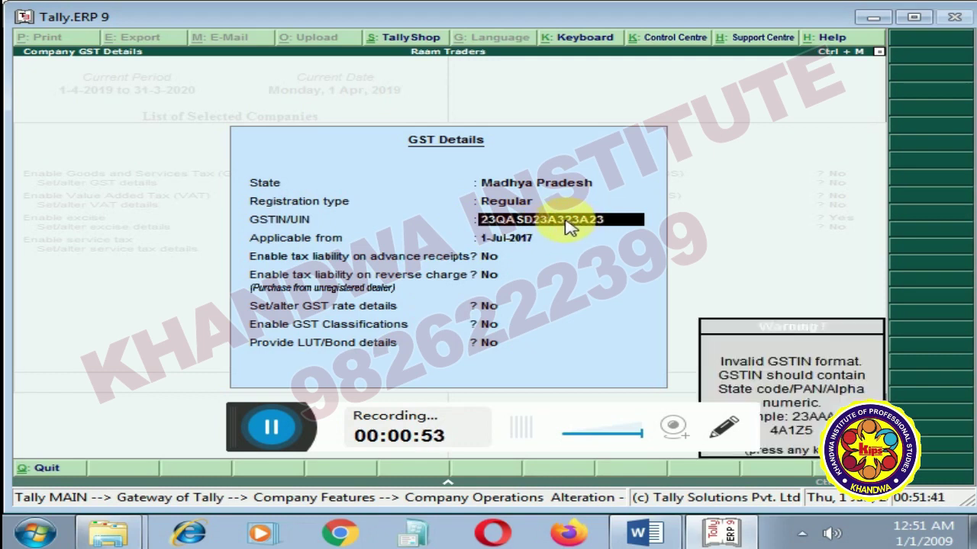
{"action": "key", "text": "Return"}
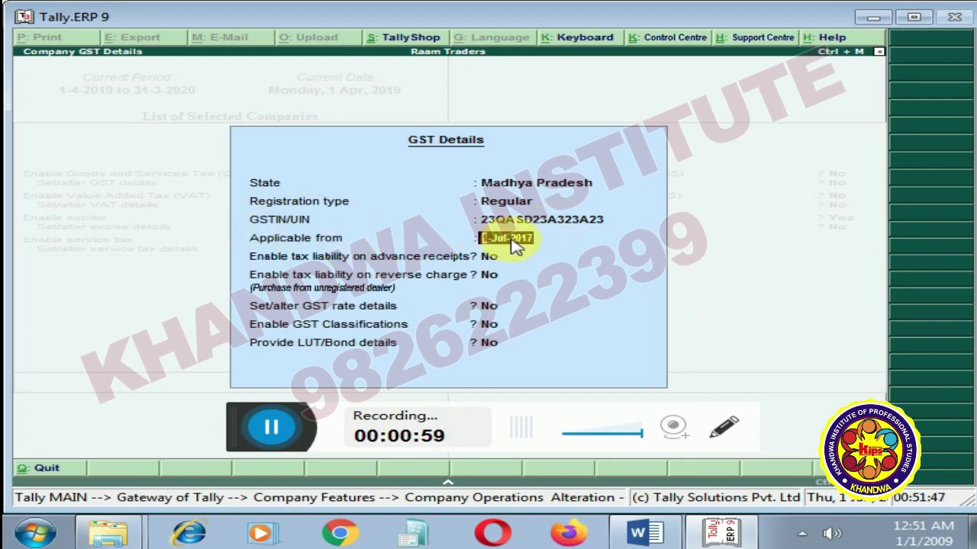
{"action": "key", "text": "Return"}
{"action": "key", "text": "Return"}
{"action": "key", "text": "Return"}
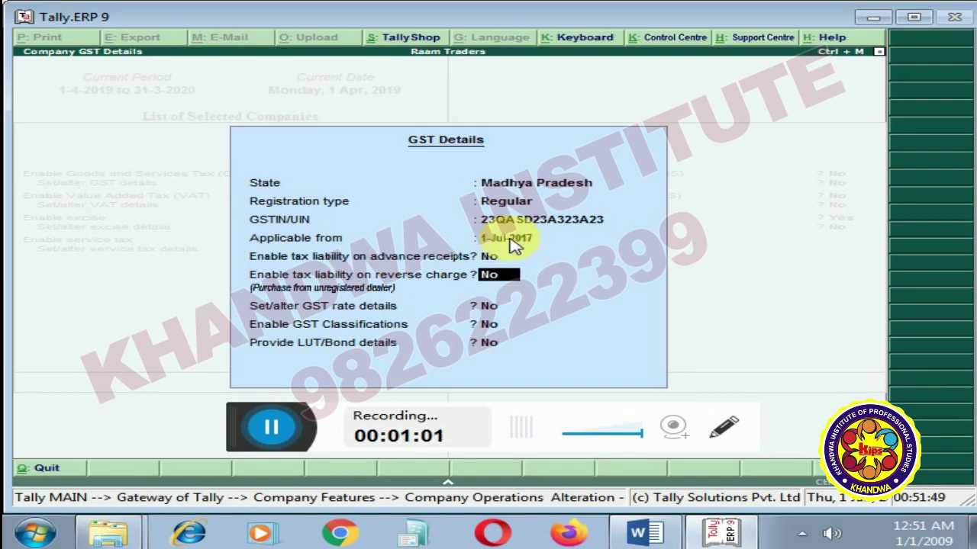
{"action": "key", "text": "Return"}
{"action": "key", "text": "Return"}
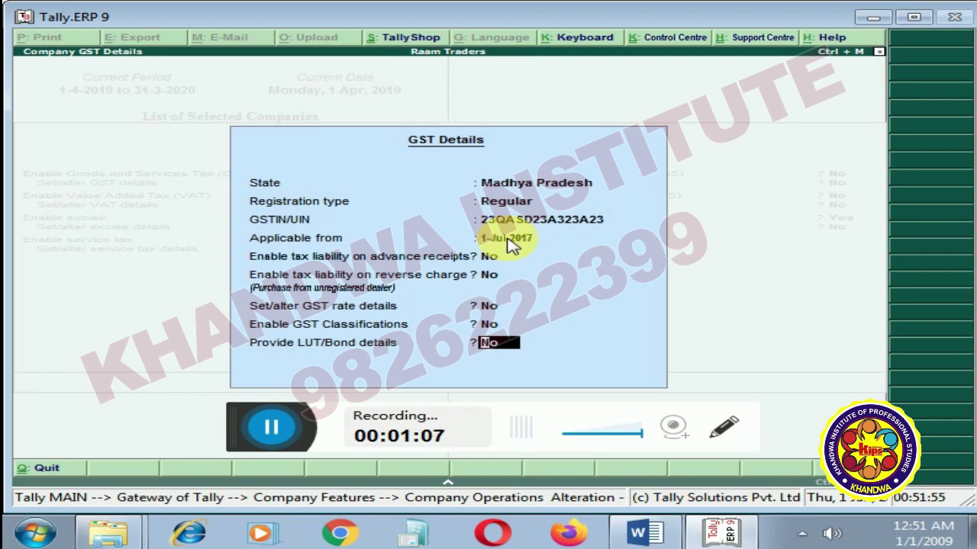
Set Provide LUT/Bond details to Yes, keep the bond number with validity 1-Apr-2019 to 31-Mar-2020, and accept the GST details
{"action": "key", "text": "y"}
{"action": "key", "text": "Return"}
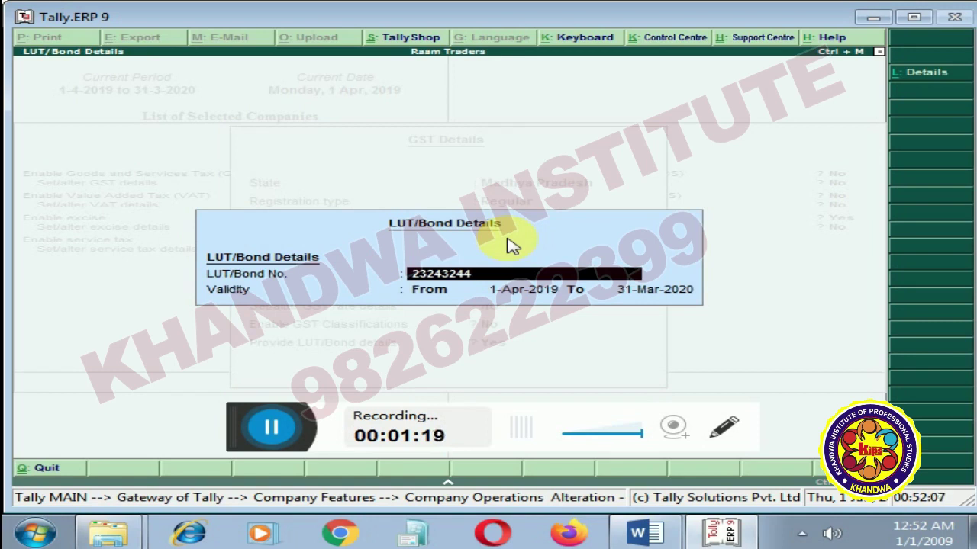
{"action": "key", "text": "ctrl+a"}
{"action": "key", "text": "n"}
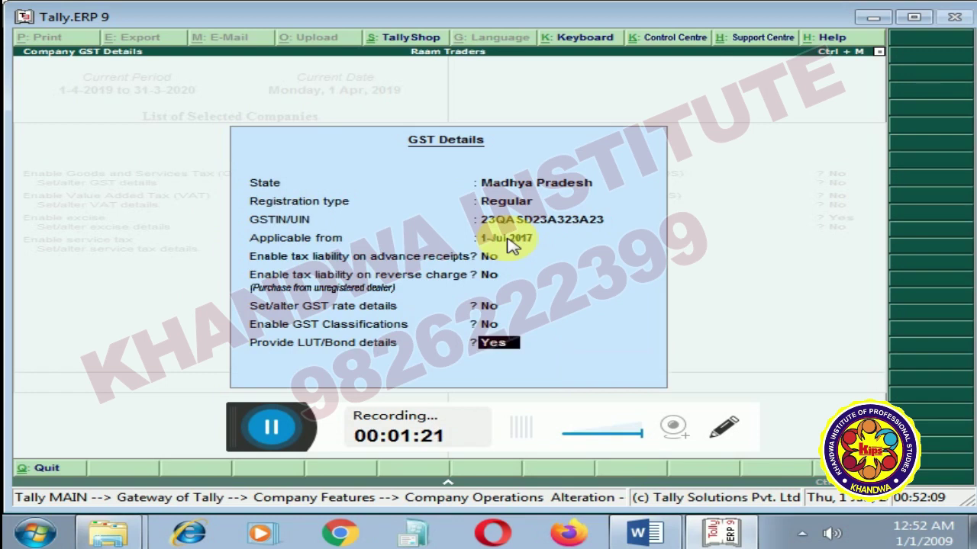
{"action": "key", "text": "Return"}
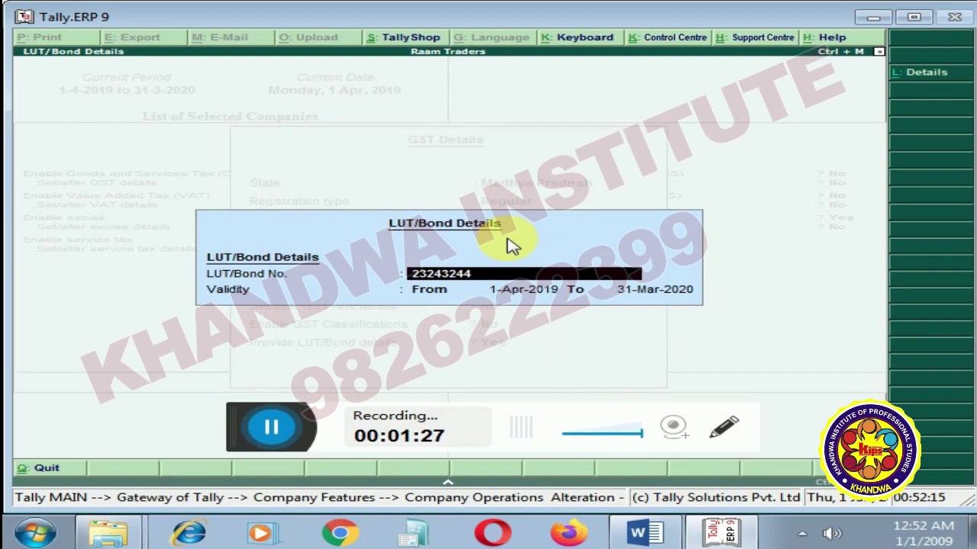
{"action": "key", "text": "Return"}
{"action": "key", "text": "Return"}
{"action": "key", "text": "Return"}
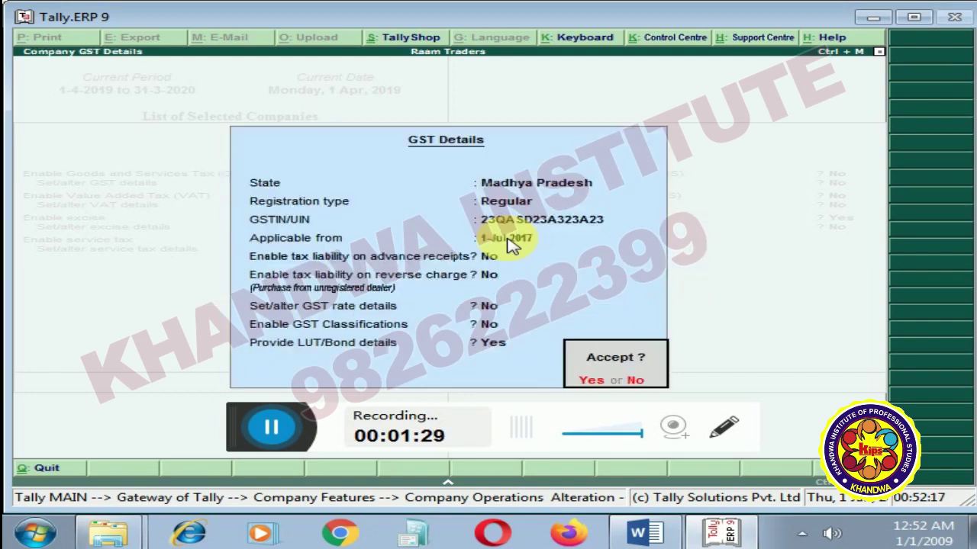
{"action": "key", "text": "y"}
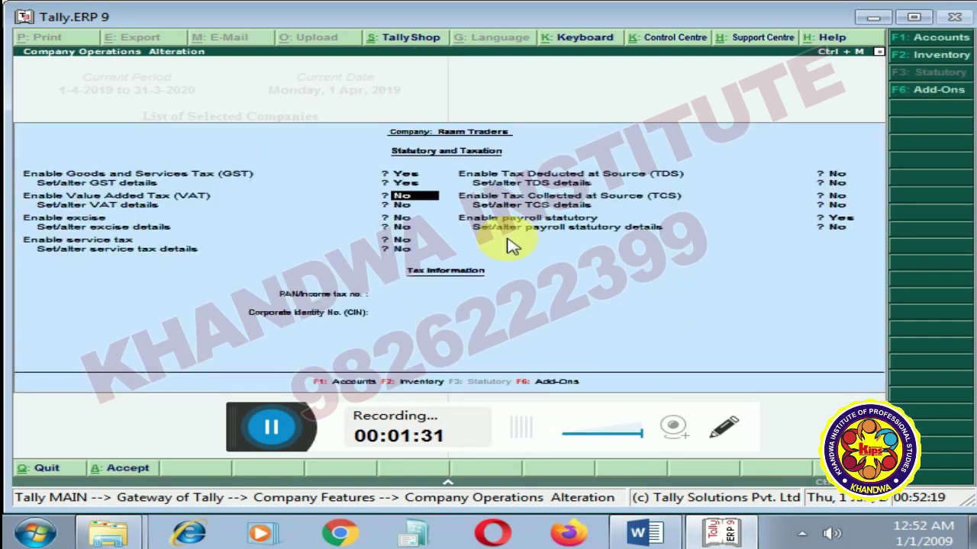
Keep the remaining statutory and taxation settings as they are, save them and leave the company features
{"action": "key", "text": "Return"}
{"action": "key", "text": "Return"}
{"action": "key", "text": "Return"}
{"action": "key", "text": "Return"}
{"action": "key", "text": "Return"}
{"action": "key", "text": "Return"}
{"action": "key", "text": "Return"}
{"action": "key", "text": "Return"}
{"action": "key", "text": "Return"}
{"action": "key", "text": "y"}
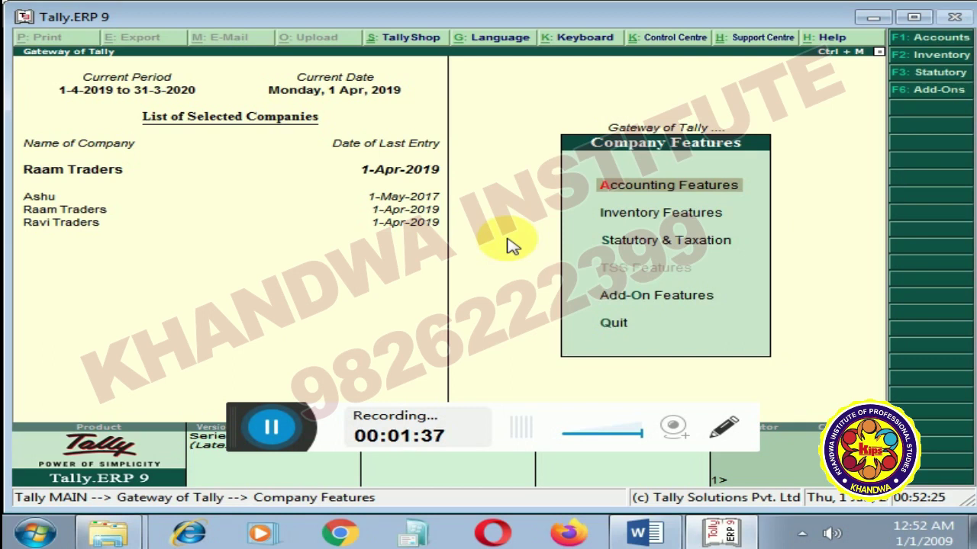
{"action": "key", "text": "Escape"}
Open the company's accounting features and check the multi-currency and bill-wise details options
{"action": "key", "text": "F11"}
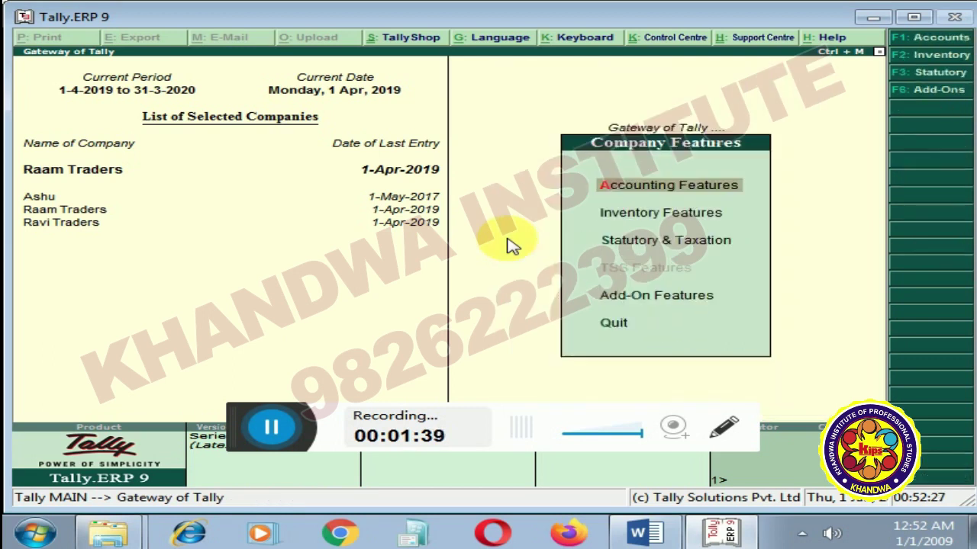
{"action": "key", "text": "Return"}
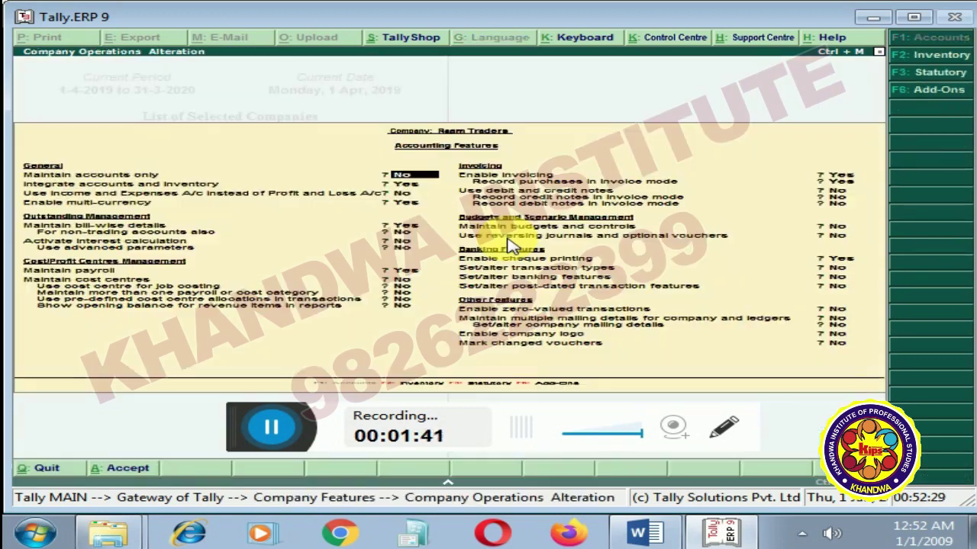
{"action": "key", "text": "Return"}
{"action": "key", "text": "Return"}
{"action": "key", "text": "Return"}
{"action": "key", "text": "Return"}
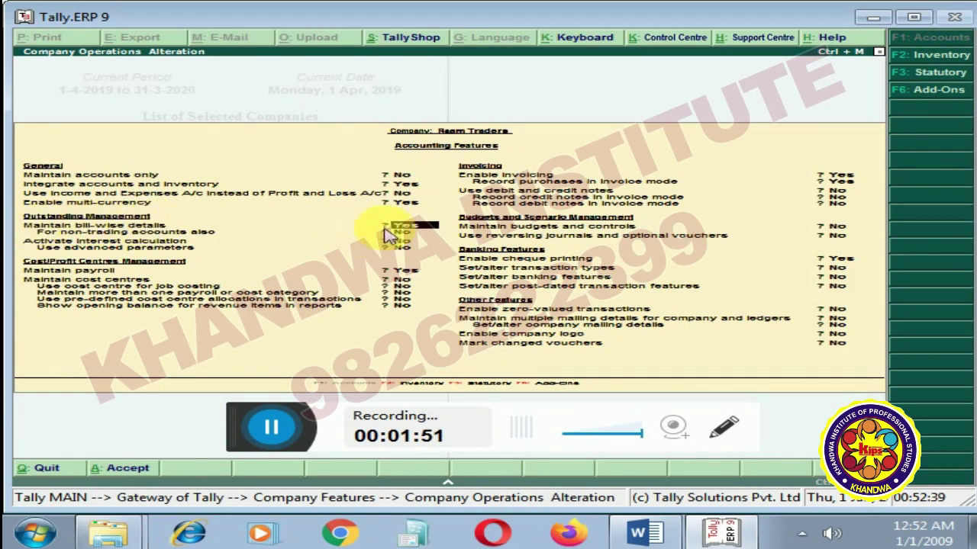
Accept the remaining accounting features without changes and return to the Gateway of Tally
{"action": "key", "text": "Return"}
{"action": "key", "text": "Return"}
{"action": "key", "text": "Return"}
{"action": "key", "text": "Return"}
{"action": "key", "text": "Return"}
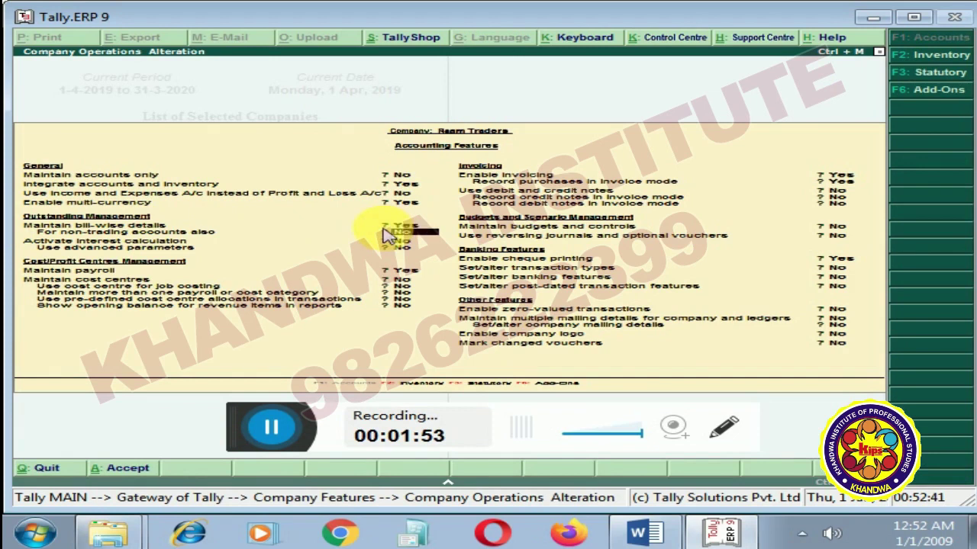
{"action": "key", "text": "Return"}
{"action": "key", "text": "Return"}
{"action": "key", "text": "Return"}
{"action": "key", "text": "Return"}
{"action": "key", "text": "Return"}
{"action": "key", "text": "Return"}
{"action": "key", "text": "Return"}
{"action": "key", "text": "Return"}
{"action": "key", "text": "Return"}
{"action": "key", "text": "Return"}
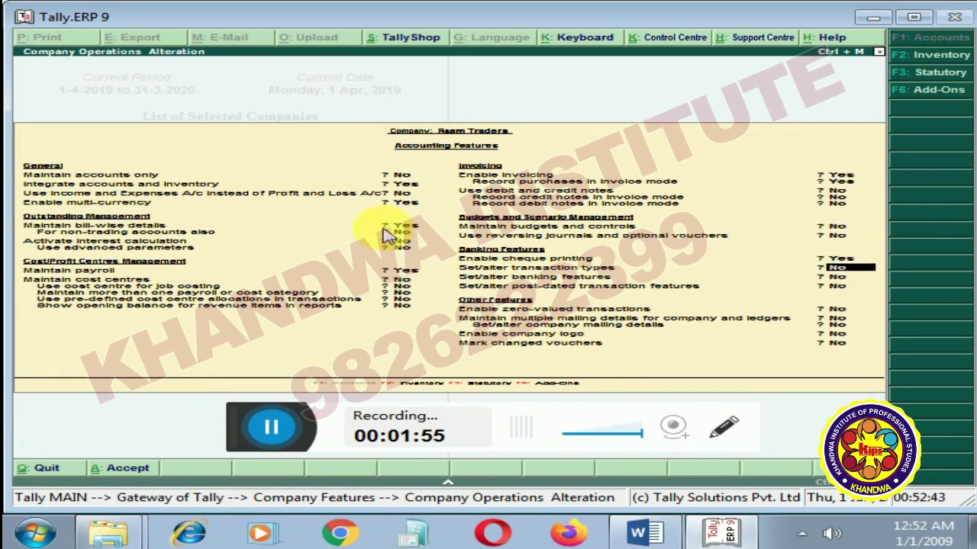
{"action": "key", "text": "Return"}
{"action": "key", "text": "Return"}
{"action": "key", "text": "Return"}
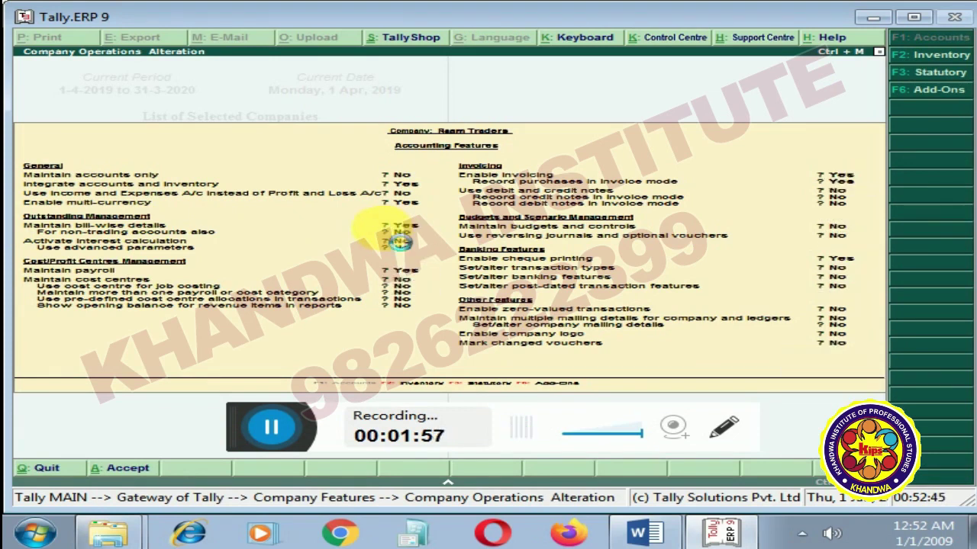
{"action": "key", "text": "Escape"}
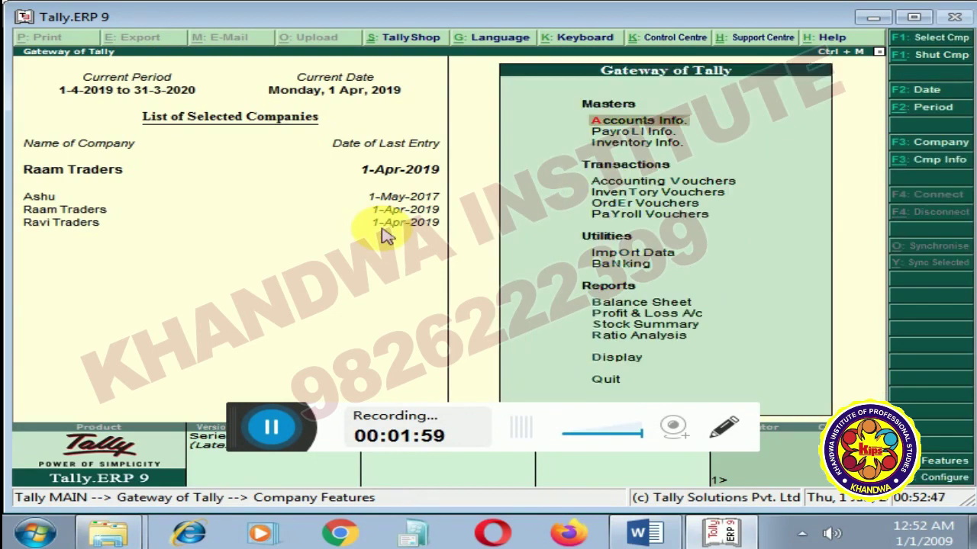
View the Abc Traders ledger in alteration mode to check its group, currency and country, and leave it without saving
{"action": "key", "text": "Return"}
{"action": "key", "text": "Down"}
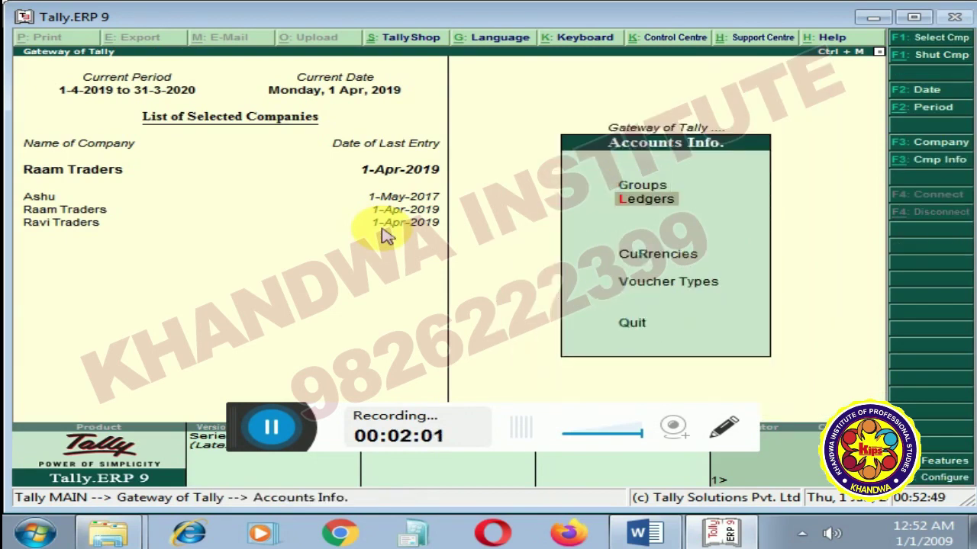
{"action": "key", "text": "Return"}
{"action": "key", "text": "Down"}
{"action": "key", "text": "Down"}
{"action": "key", "text": "Return"}
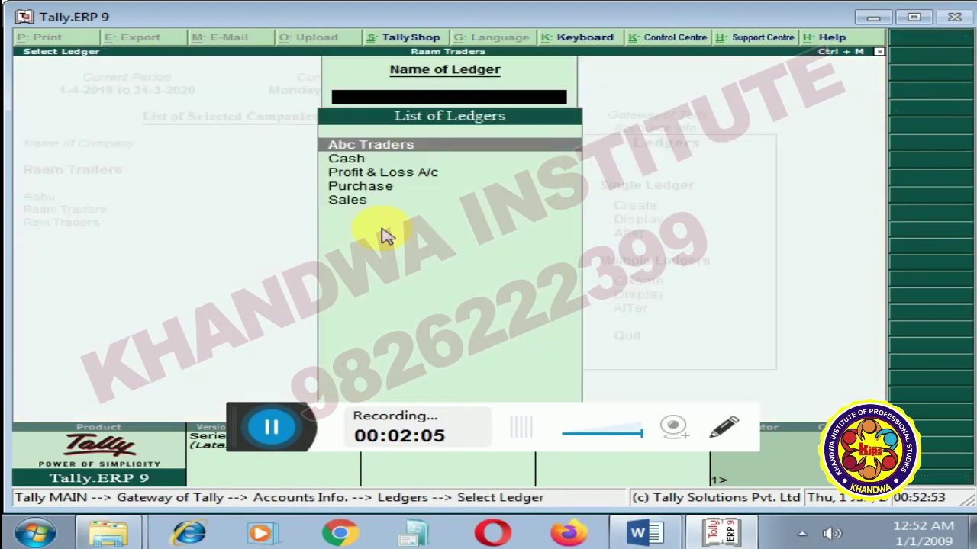
{"action": "key", "text": "Return"}
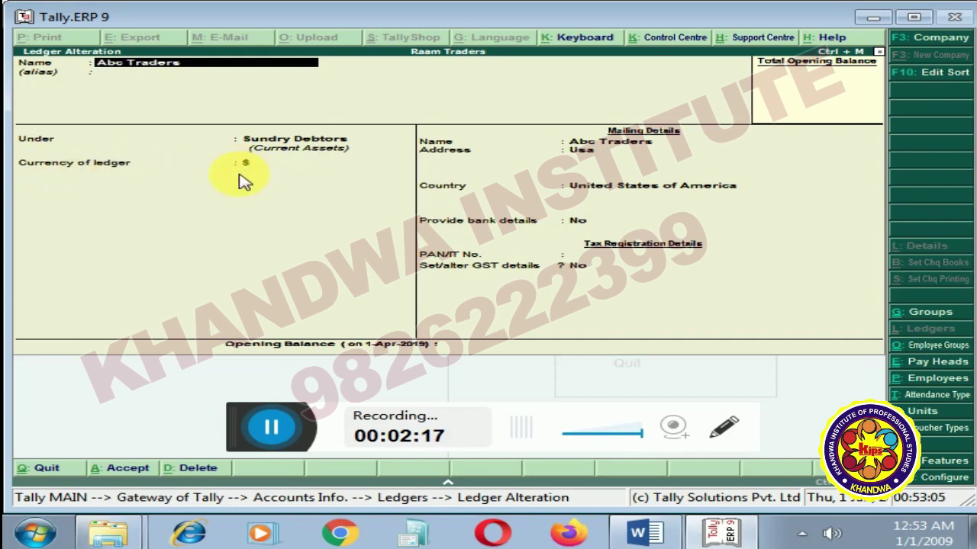
{"action": "key", "text": "Escape"}
{"action": "key", "text": "y"}
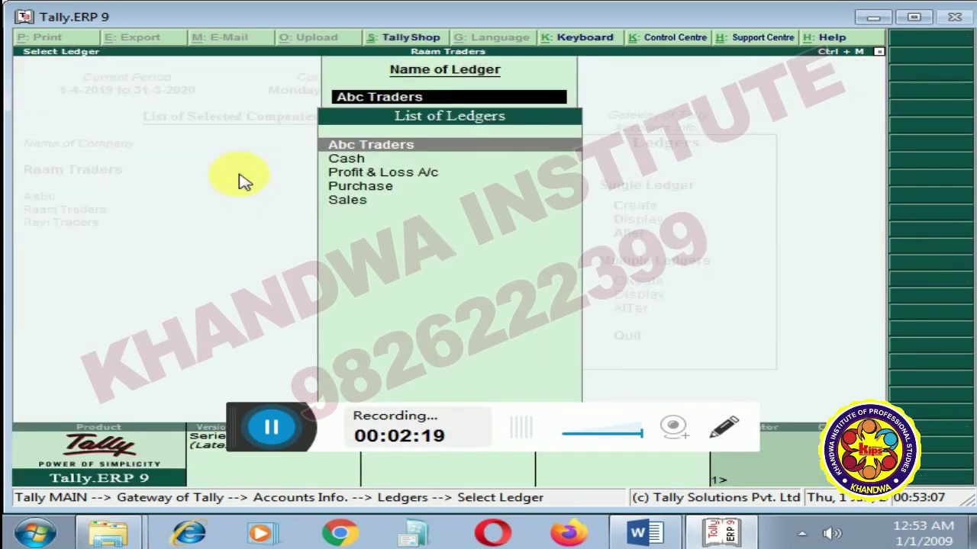
{"action": "key", "text": "Escape"}
{"action": "key", "text": "Escape"}
Open the $ currency for alteration and check its symbol and formal name
{"action": "key", "text": "Down"}
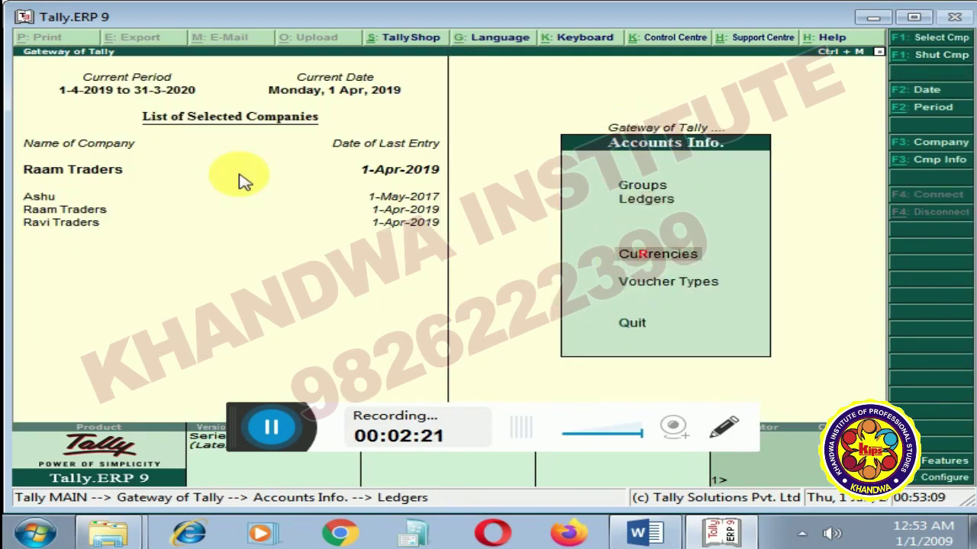
{"action": "key", "text": "Return"}
{"action": "key", "text": "Down"}
{"action": "key", "text": "Down"}
{"action": "key", "text": "Return"}
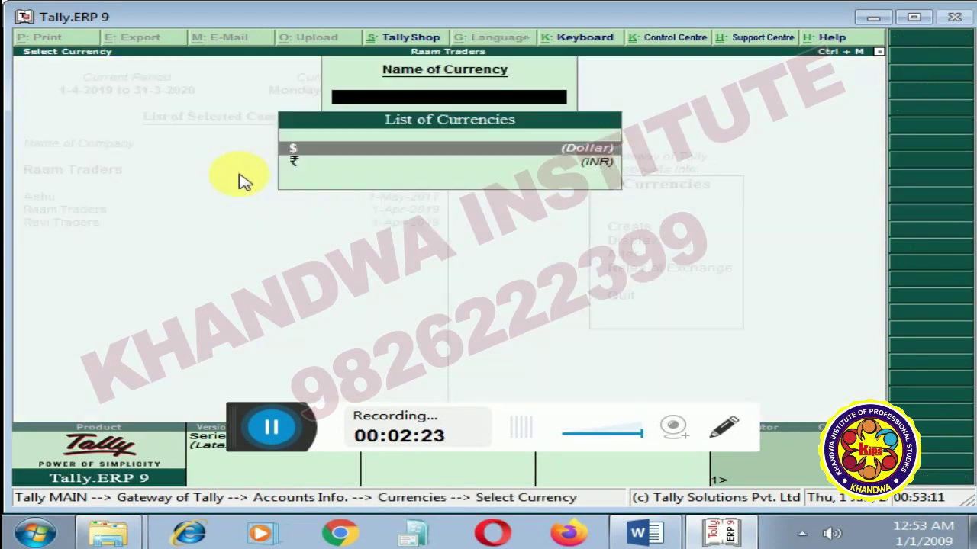
{"action": "key", "text": "Return"}
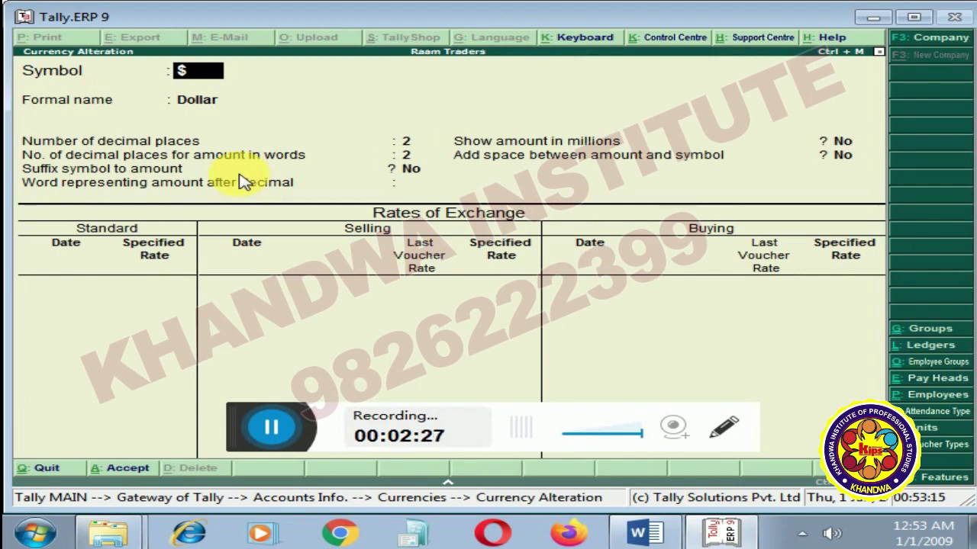
{"action": "key", "text": "Return"}
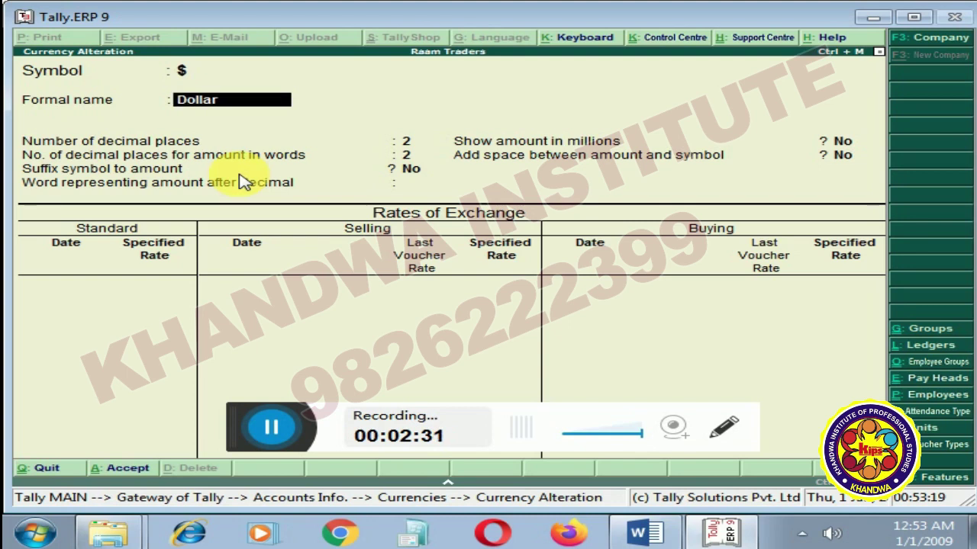
Accept the Dollar currency's existing settings and return to the accounts information options
{"action": "key", "text": "Return"}
{"action": "key", "text": "Return"}
{"action": "key", "text": "Return"}
{"action": "key", "text": "Return"}
{"action": "key", "text": "Return"}
{"action": "key", "text": "Return"}
{"action": "key", "text": "Return"}
{"action": "key", "text": "Return"}
{"action": "key", "text": "Return"}
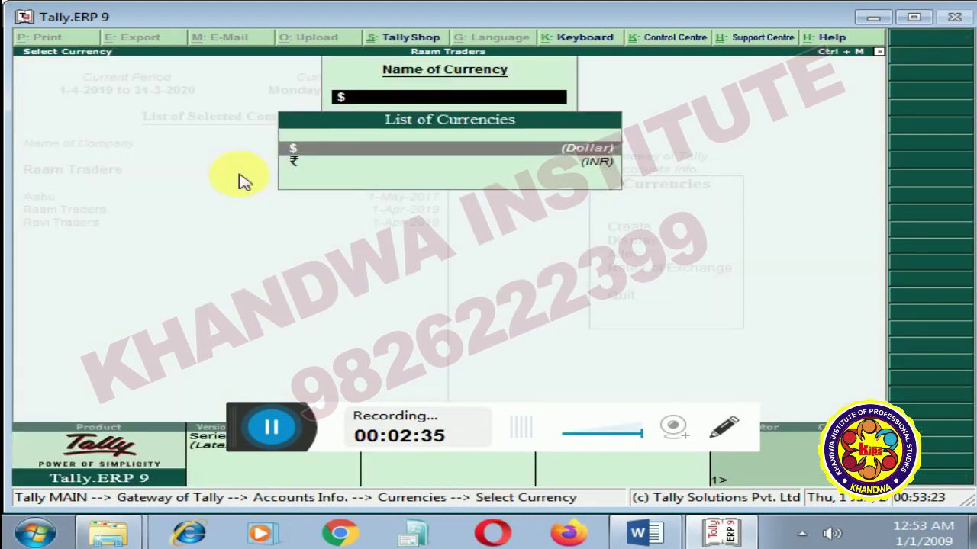
{"action": "key", "text": "Escape"}
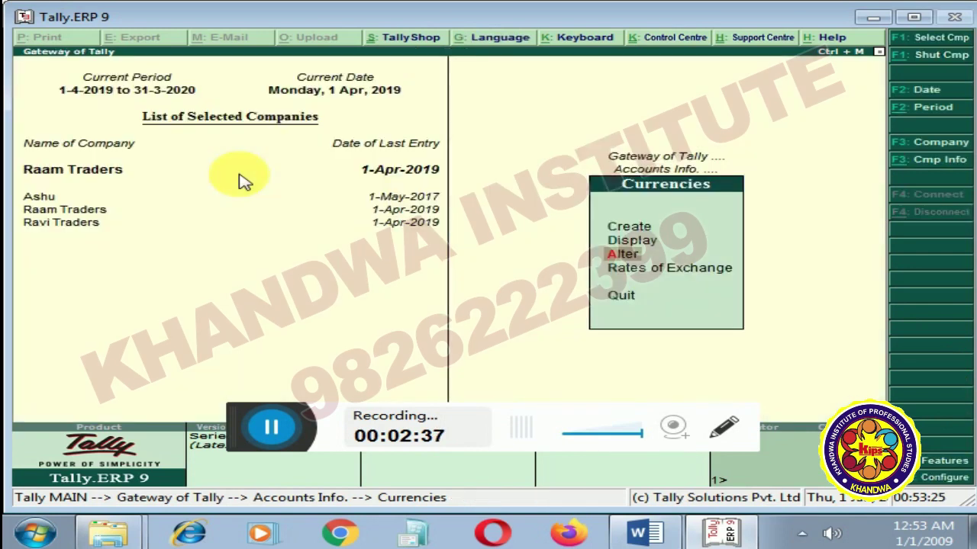
{"action": "key", "text": "Escape"}
Leave the currency options and open the Abc Traders ledger for alteration
{"action": "key", "text": "Up"}
{"action": "key", "text": "Up"}
{"action": "key", "text": "Down"}
{"action": "key", "text": "Return"}
{"action": "key", "text": "Down"}
{"action": "key", "text": "Down"}
{"action": "key", "text": "Return"}
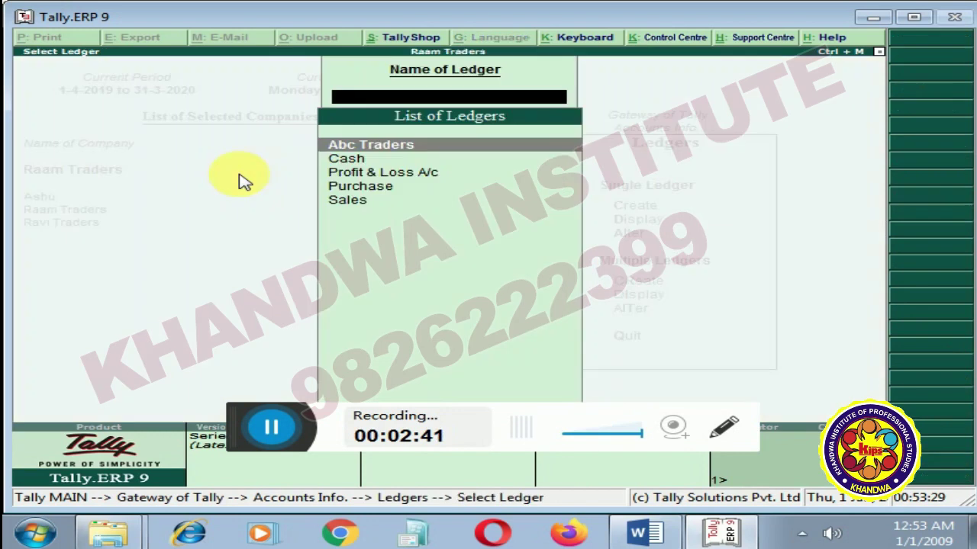
{"action": "key", "text": "Return"}
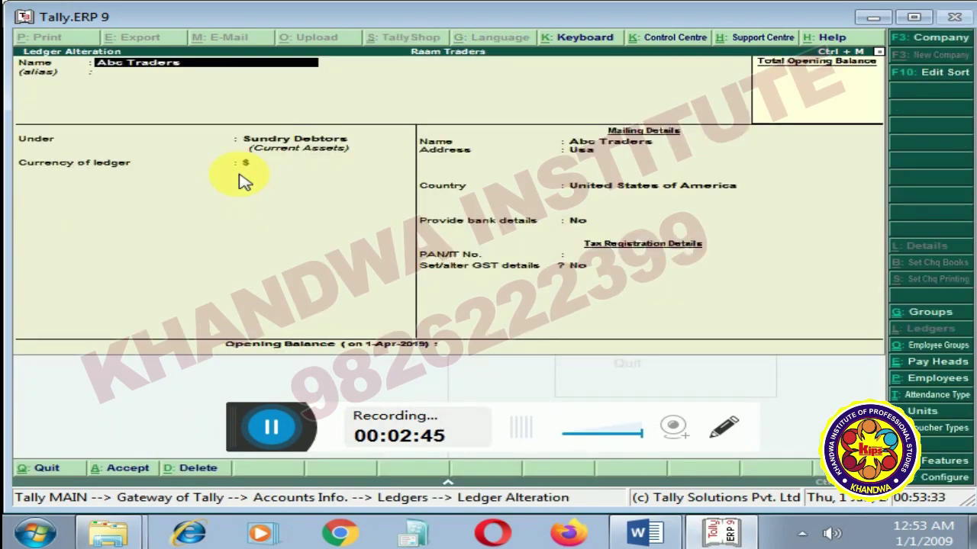
Review the Abc Traders ledger's group, currency, address and country, and accept it with its existing details
{"action": "key", "text": "Return"}
{"action": "key", "text": "Return"}
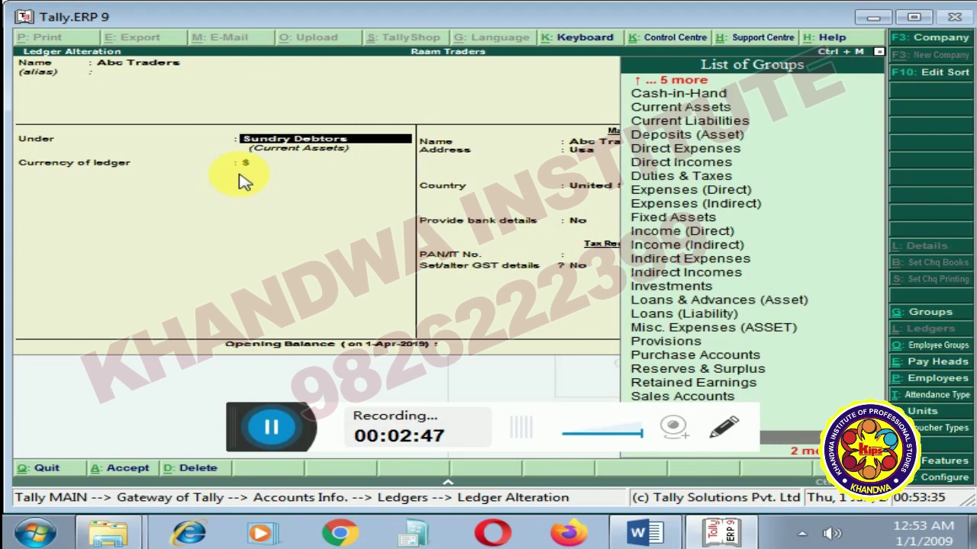
{"action": "key", "text": "Return"}
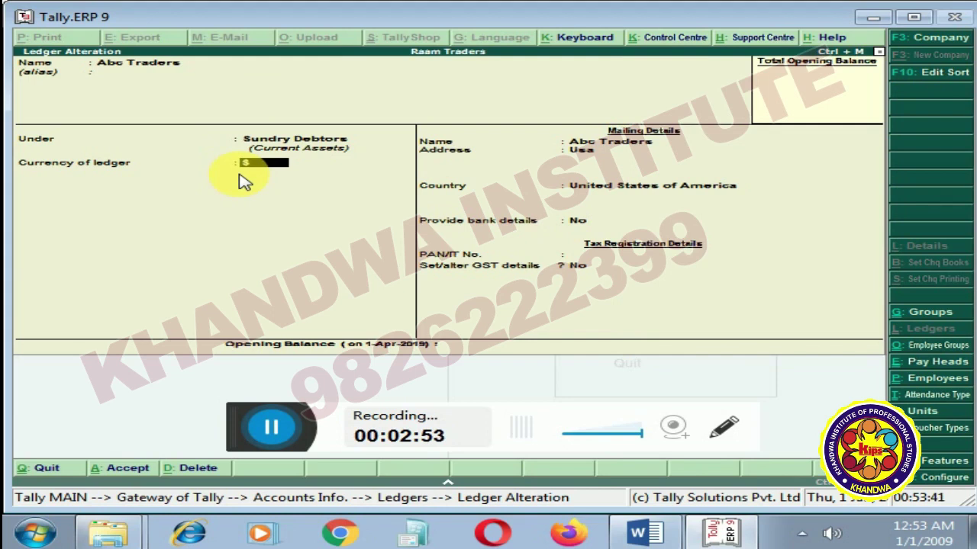
{"action": "key", "text": "Return"}
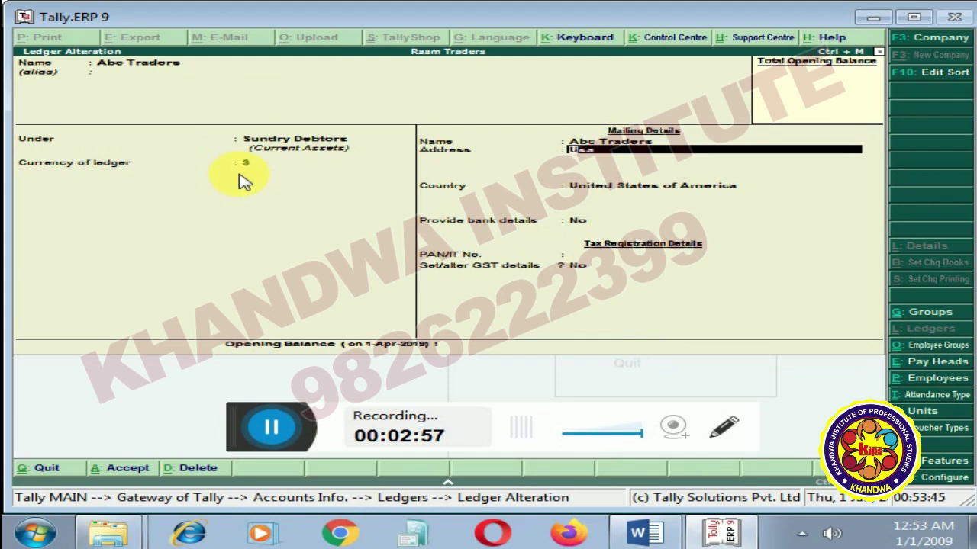
{"action": "key", "text": "Return"}
{"action": "key", "text": "Return"}
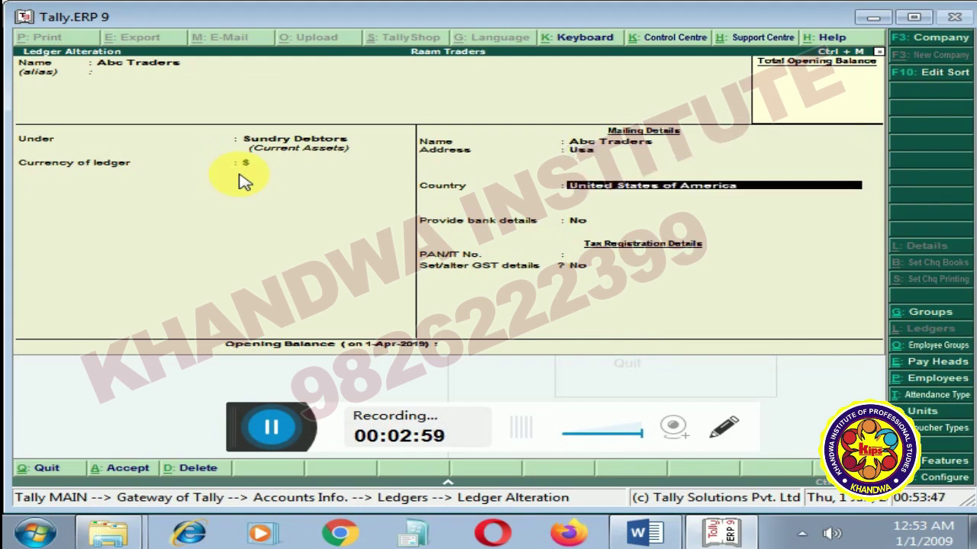
{"action": "key", "text": "Return"}
{"action": "key", "text": "Return"}
{"action": "key", "text": "Return"}
{"action": "key", "text": "Return"}
{"action": "key", "text": "Return"}
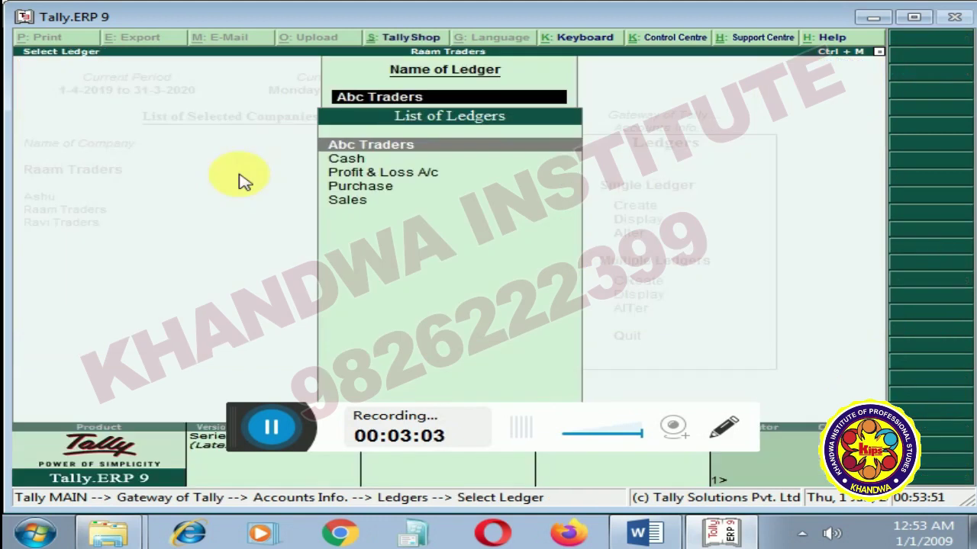
In the Purchase ledger, set the type of ledger to Not Applicable, keep the GST settings and save it
{"action": "key", "text": "Down"}
{"action": "key", "text": "Down"}
{"action": "key", "text": "Down"}
{"action": "key", "text": "Return"}
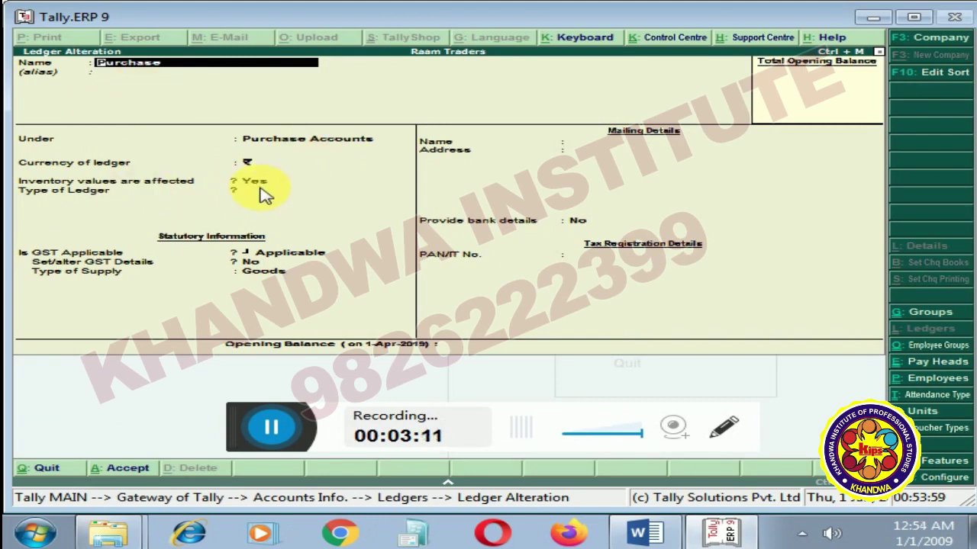
{"action": "key", "text": "Return"}
{"action": "key", "text": "Return"}
{"action": "key", "text": "Return"}
{"action": "key", "text": "Return"}
{"action": "key", "text": "Return"}
{"action": "key", "text": "Return"}
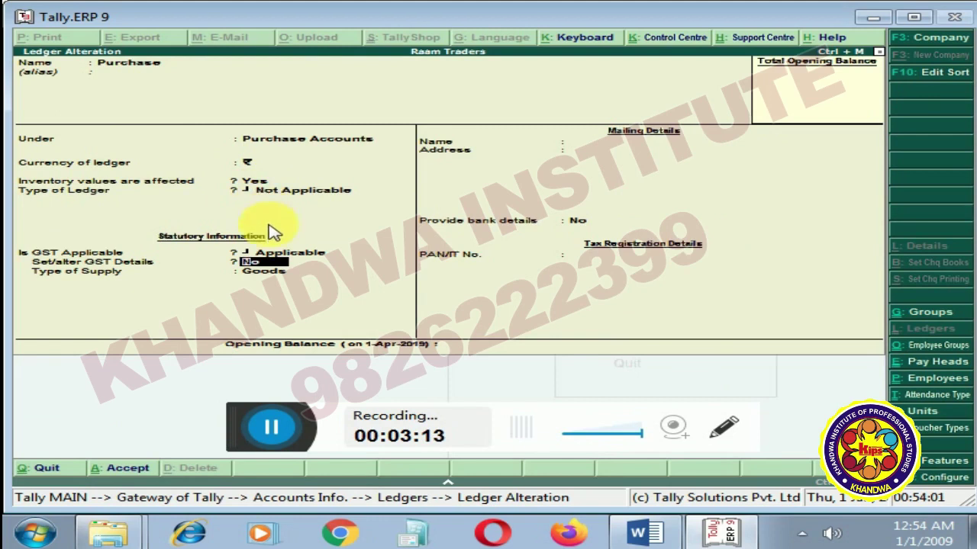
{"action": "key", "text": "Return"}
{"action": "key", "text": "Return"}
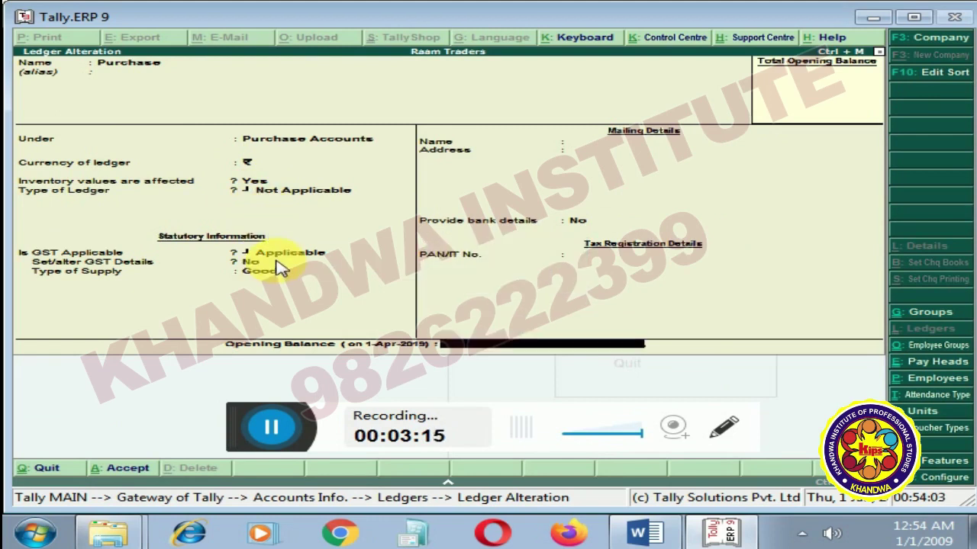
{"action": "key", "text": "Return"}
{"action": "key", "text": "Return"}
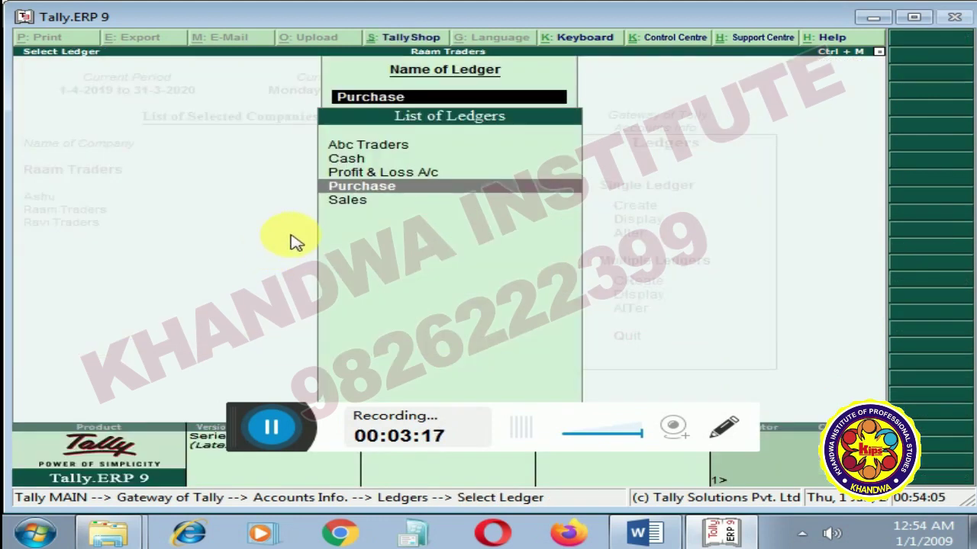
Open the Sales ledger for alteration and set its type of ledger to Not Applicable
{"action": "key", "text": "Down"}
{"action": "key", "text": "Return"}
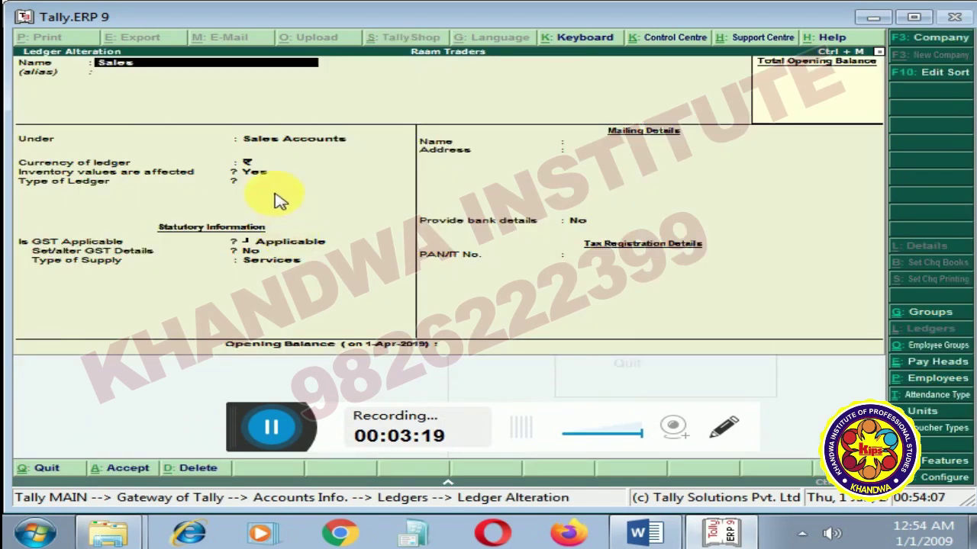
{"action": "key", "text": "Return"}
{"action": "key", "text": "Return"}
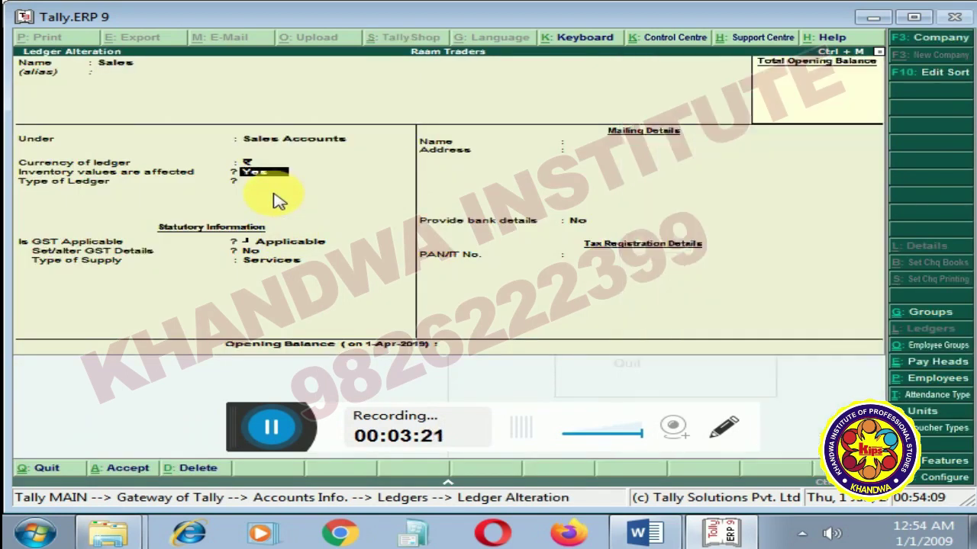
{"action": "key", "text": "Return"}
{"action": "key", "text": "Return"}
{"action": "key", "text": "Return"}
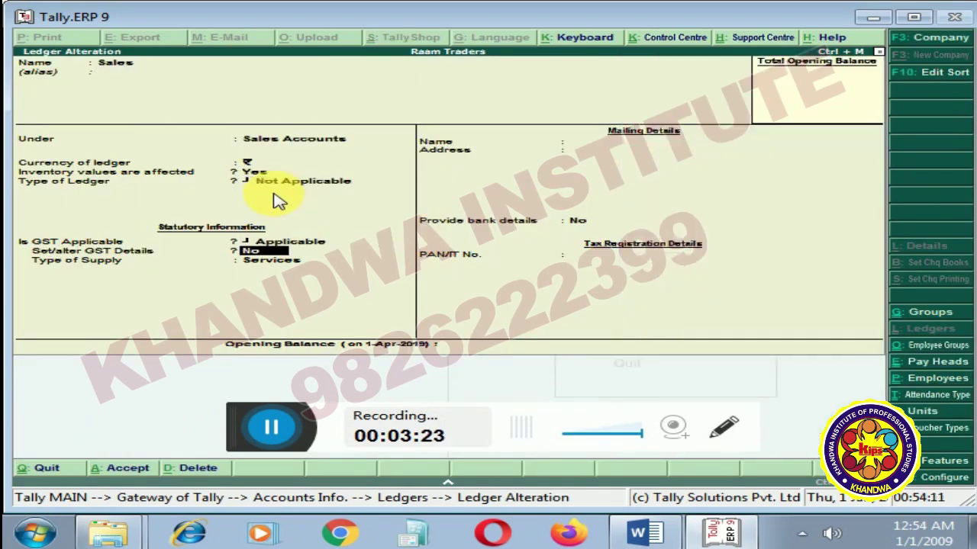
Set the Sales ledger's type of supply to Goods, save it and return to the Gateway of Tally
{"action": "key", "text": "Return"}
{"action": "key", "text": "Up"}
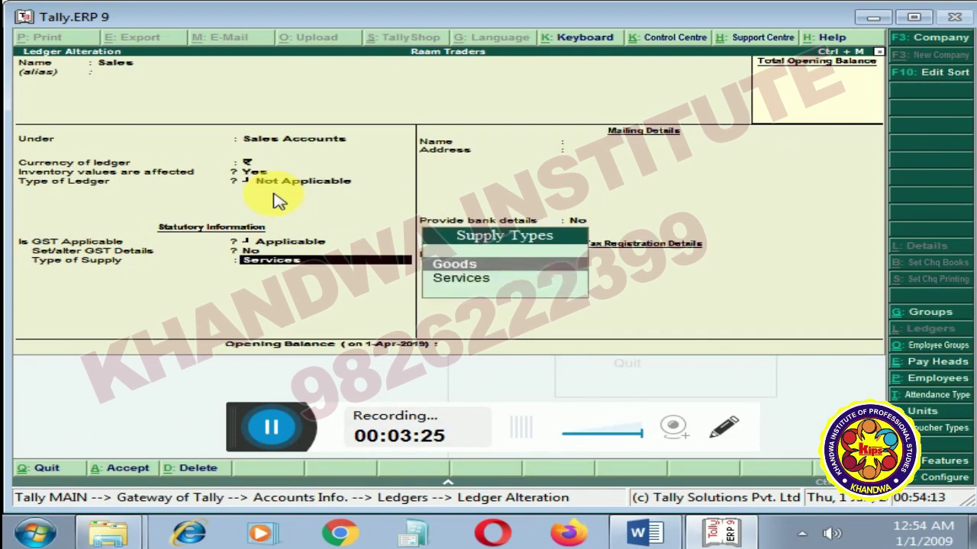
{"action": "key", "text": "Return"}
{"action": "key", "text": "Return"}
{"action": "key", "text": "Return"}
{"action": "key", "text": "Return"}
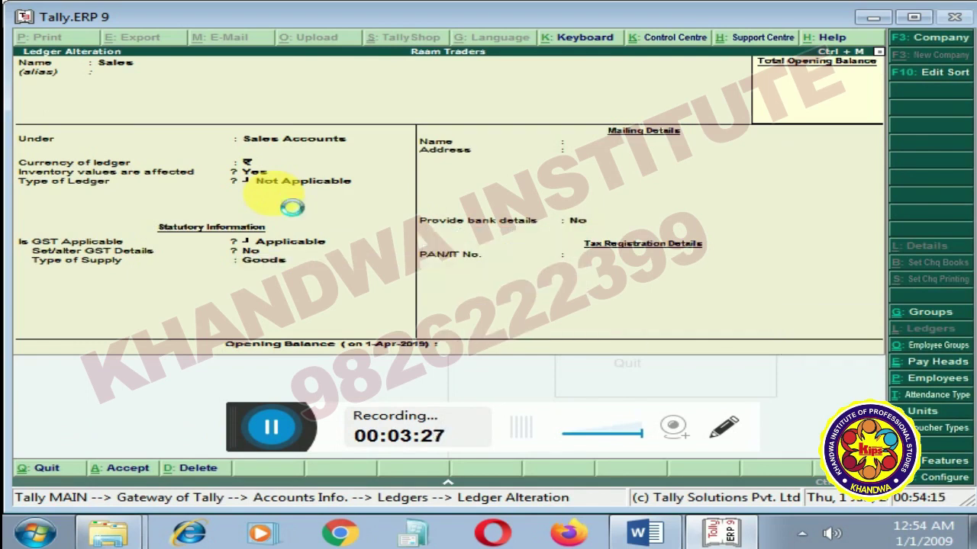
{"action": "key", "text": "Escape"}
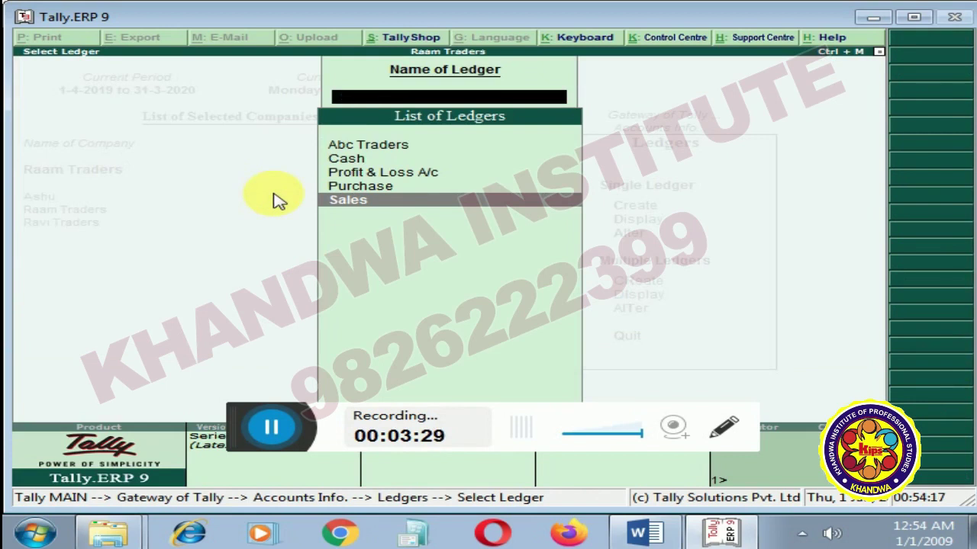
{"action": "key", "text": "Escape"}
{"action": "key", "text": "Escape"}
{"action": "key", "text": "Escape"}
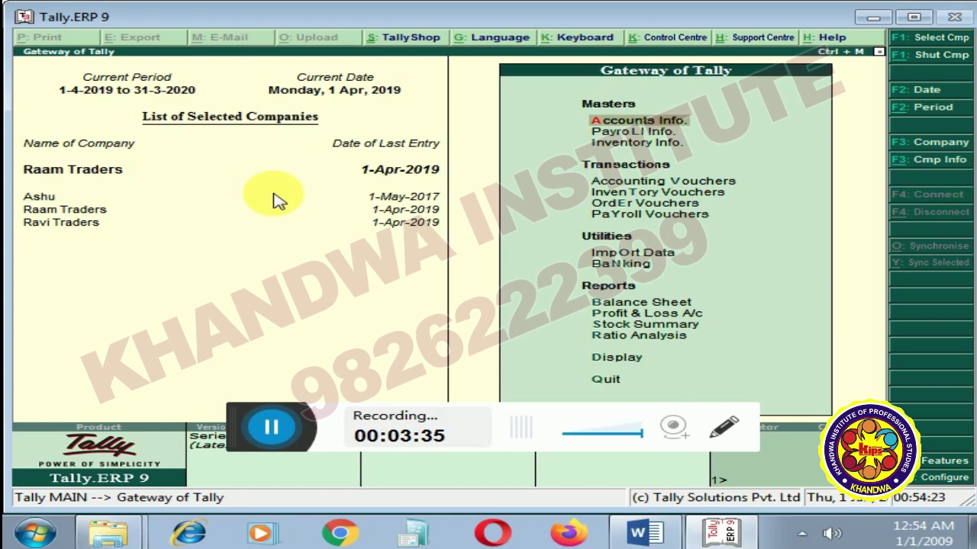
Open the Export Invoice voucher type for alteration
{"action": "key", "text": "Return"}
{"action": "key", "text": "Down"}
{"action": "key", "text": "Down"}
{"action": "key", "text": "Down"}
{"action": "key", "text": "Return"}
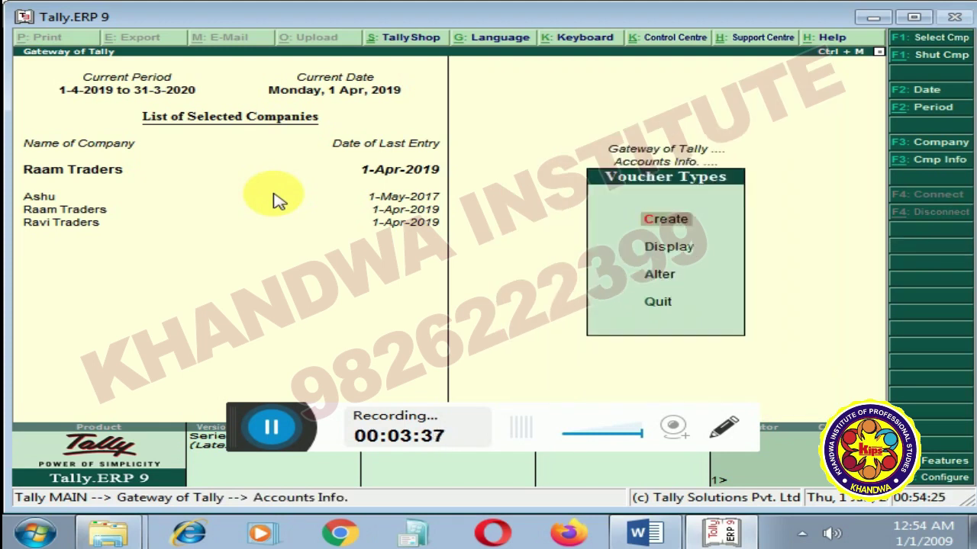
{"action": "key", "text": "Down"}
{"action": "key", "text": "Down"}
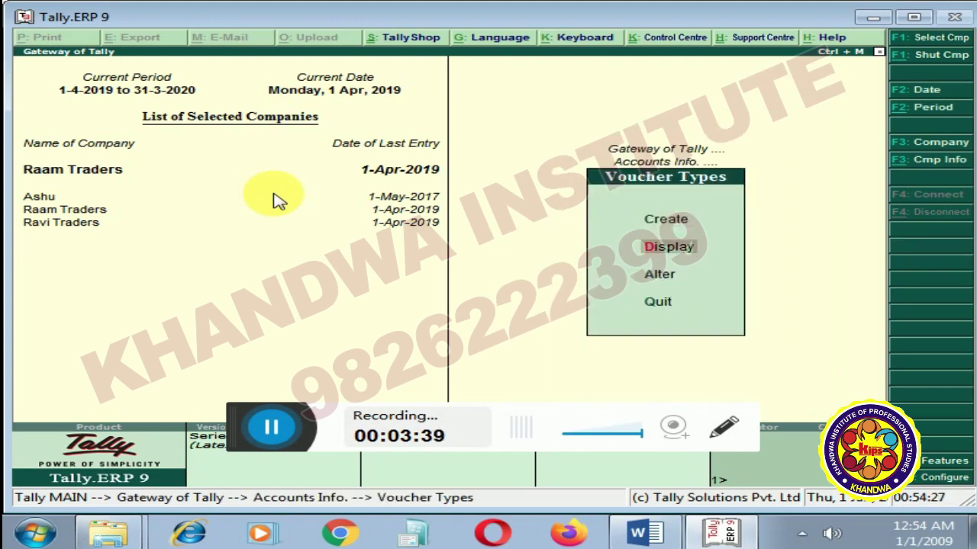
{"action": "key", "text": "Return"}
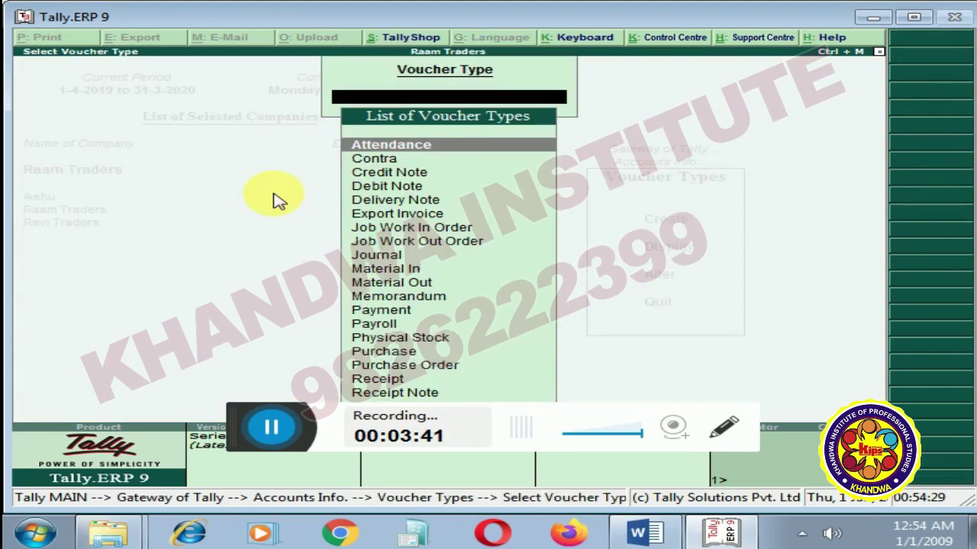
{"action": "type", "text": "E"}
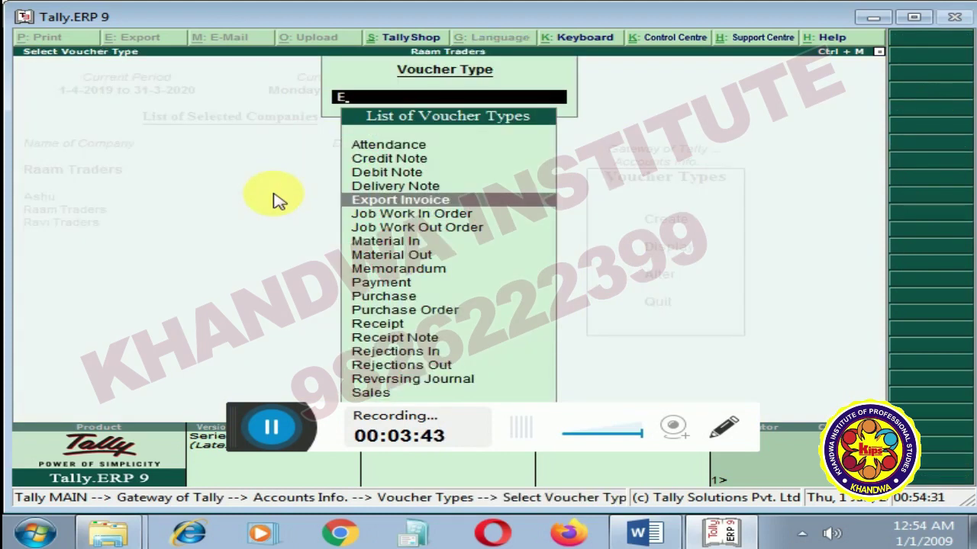
{"action": "key", "text": "Return"}
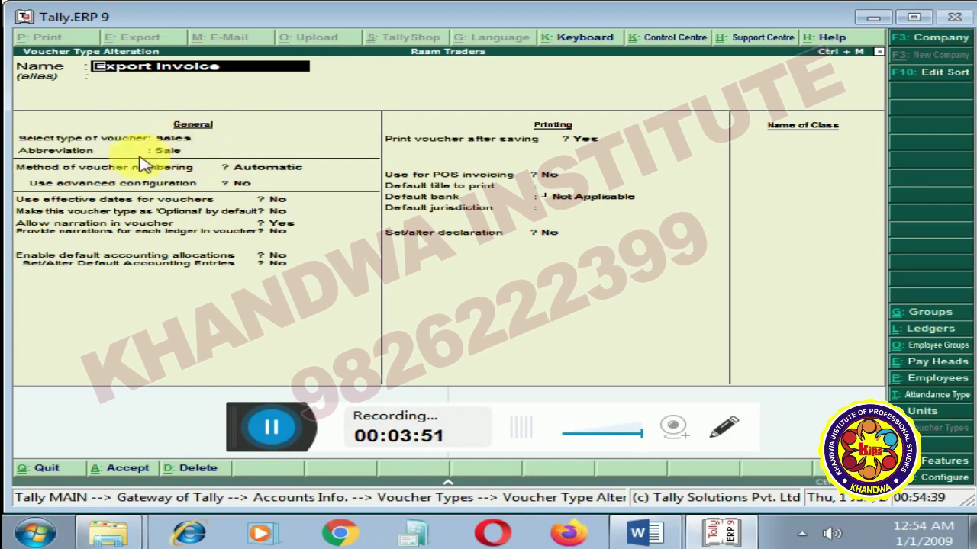
Review the Export Invoice voucher type's general settings, keeping the Sale abbreviation, Automatic numbering and no advanced configuration
{"action": "key", "text": "Return"}
{"action": "key", "text": "Return"}
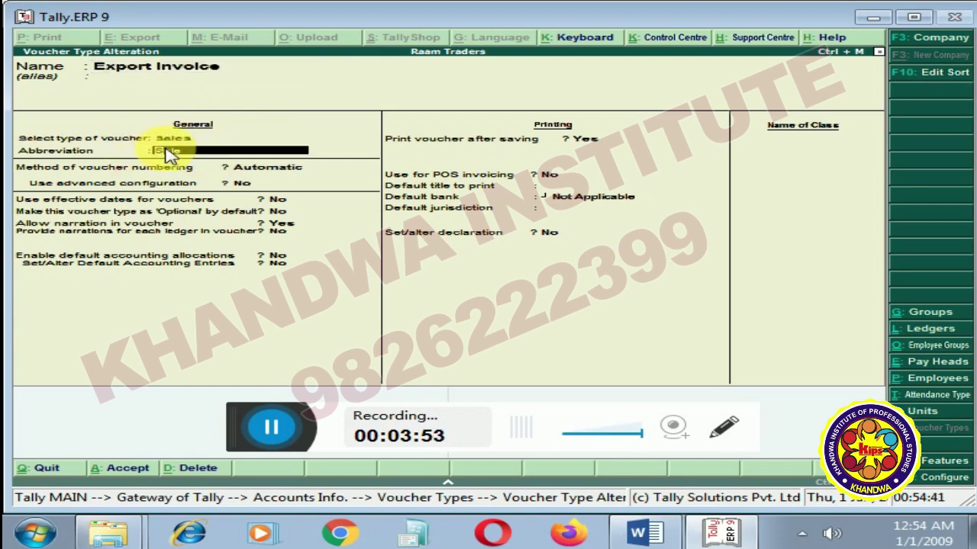
{"action": "key", "text": "Return"}
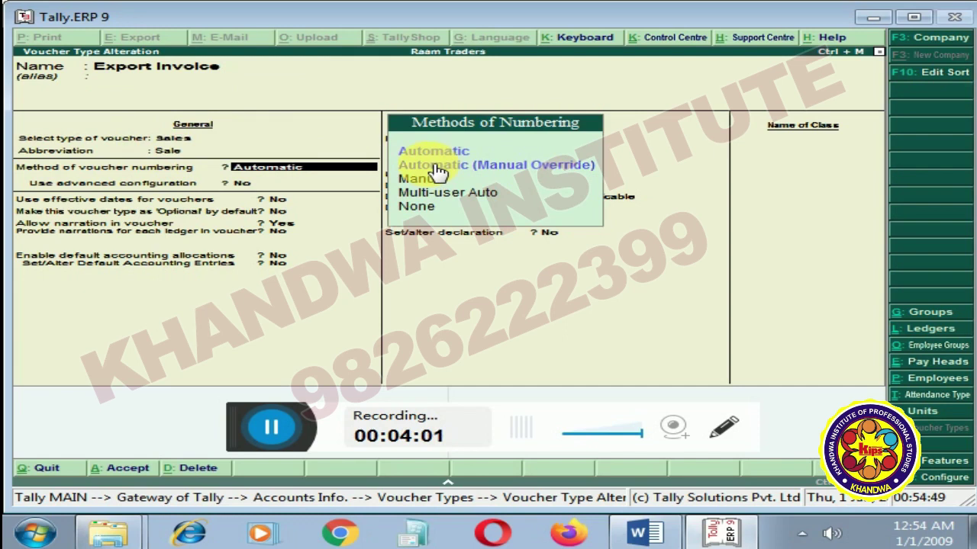
{"action": "key", "text": "Return"}
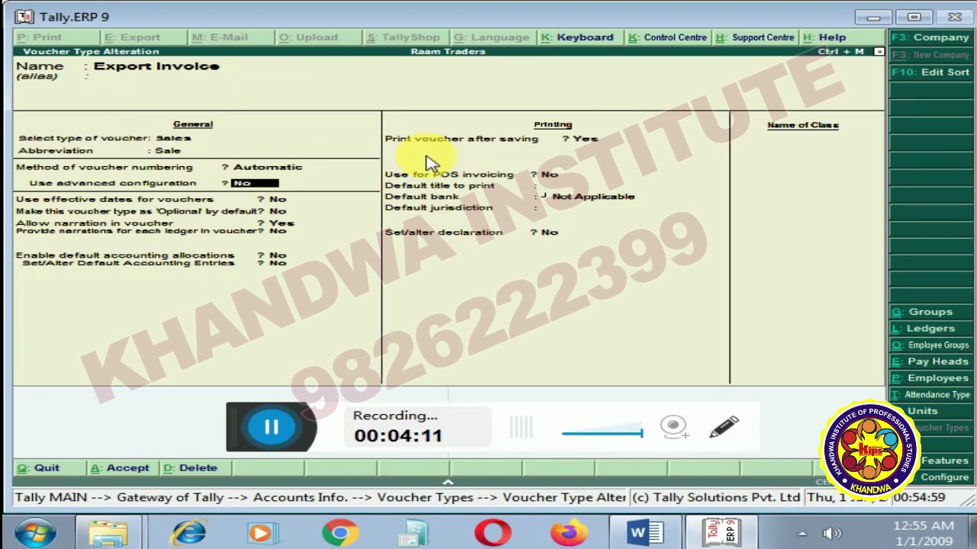
{"action": "key", "text": "Return"}
{"action": "key", "text": "Return"}
{"action": "key", "text": "Return"}
{"action": "key", "text": "Return"}
{"action": "key", "text": "Return"}
{"action": "key", "text": "Return"}
{"action": "key", "text": "Return"}
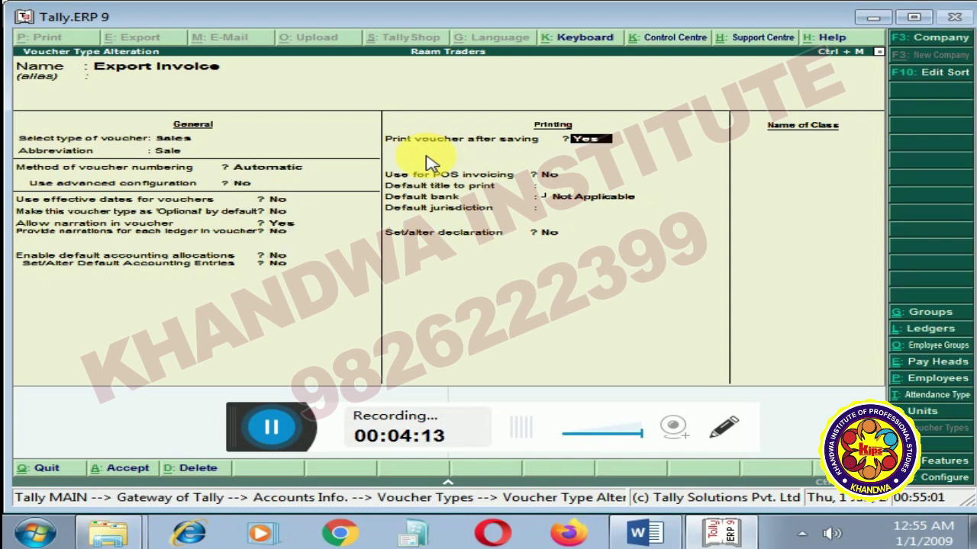
Accept the Export Invoice voucher type's existing printing settings and return to the Gateway of Tally
{"action": "key", "text": "Up"}
{"action": "key", "text": "Return"}
{"action": "key", "text": "Return"}
{"action": "key", "text": "Return"}
{"action": "key", "text": "Return"}
{"action": "key", "text": "Return"}
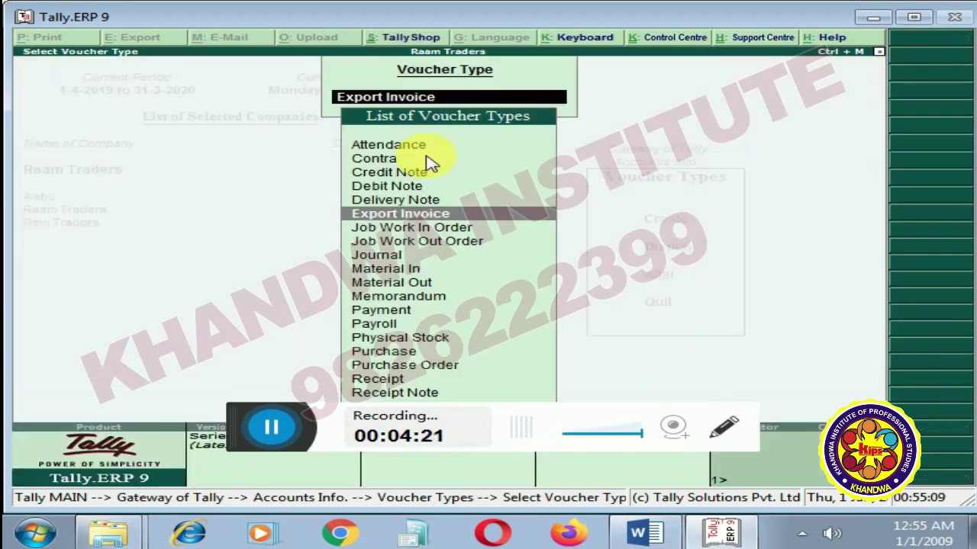
{"action": "key", "text": "Escape"}
{"action": "key", "text": "Escape"}
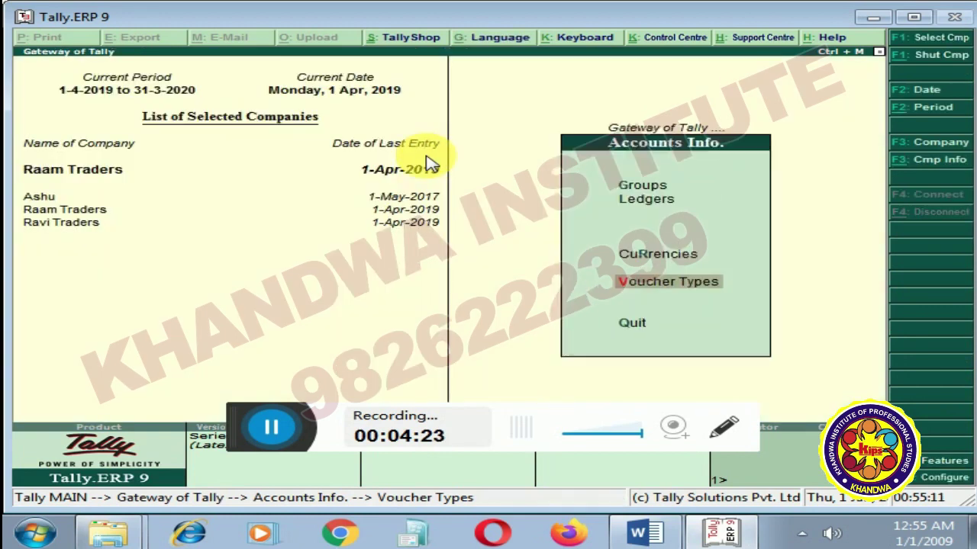
{"action": "key", "text": "Escape"}
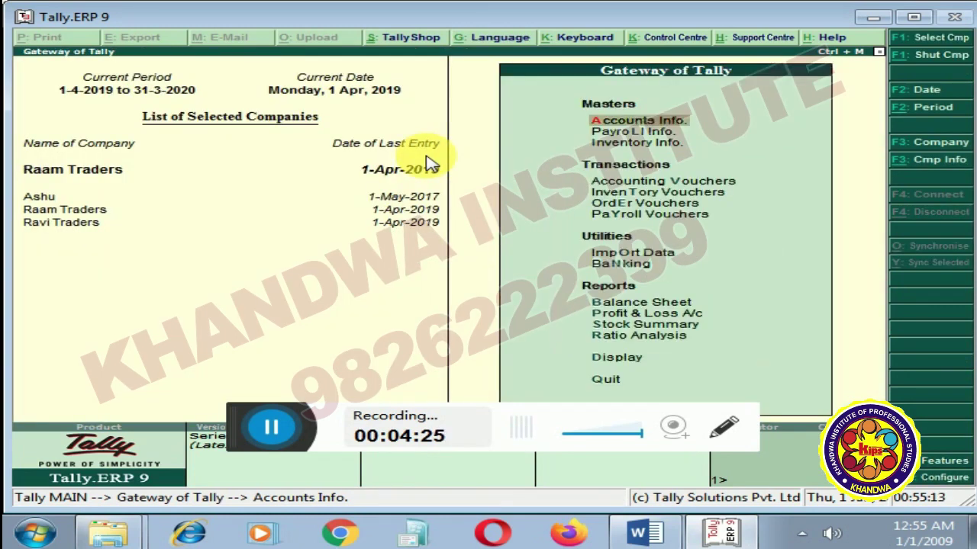
{"action": "key", "text": "Down"}
{"action": "key", "text": "Down"}
{"action": "key", "text": "Down"}
{"action": "key", "text": "Down"}
{"action": "key", "text": "Up"}
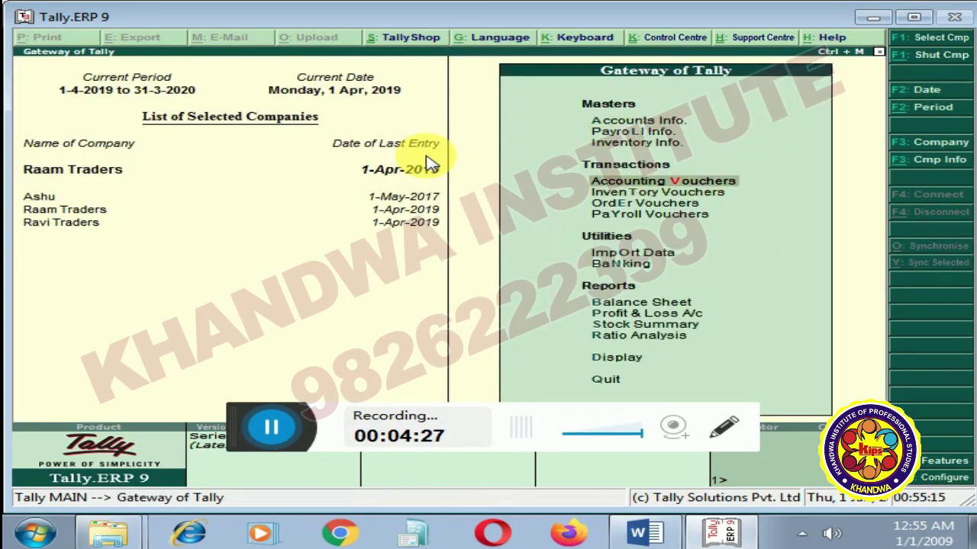
{"action": "key", "text": "Return"}
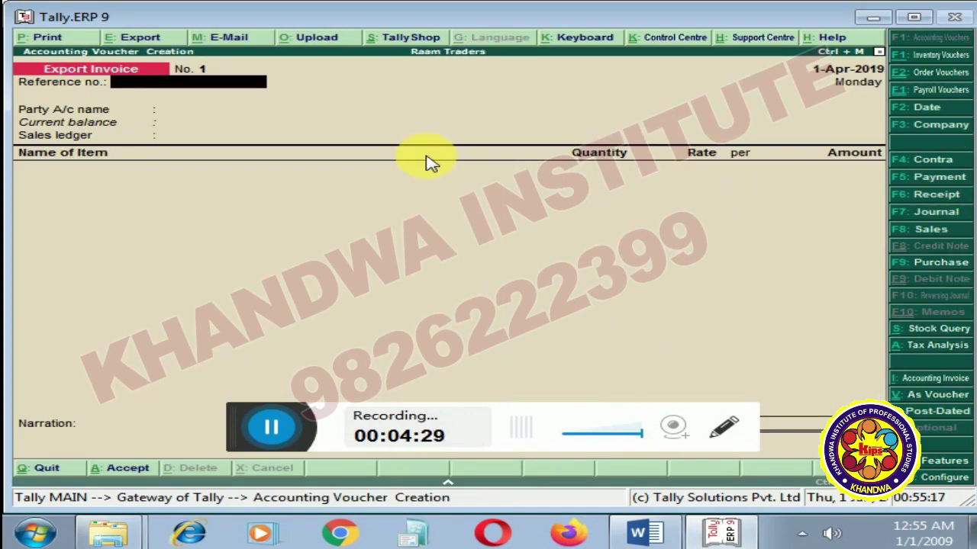
{"action": "key", "text": "F9"}
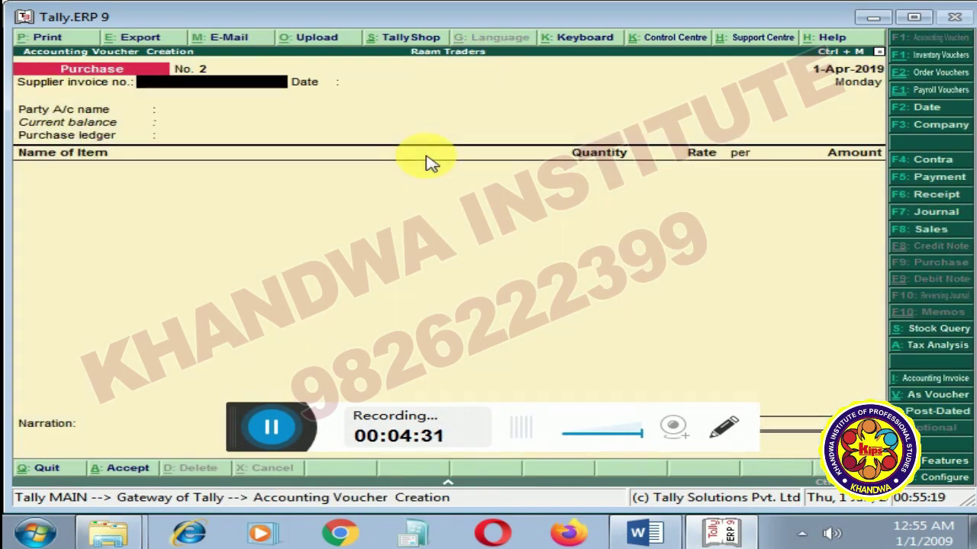
{"action": "type", "text": "3343"}
{"action": "key", "text": "Escape"}
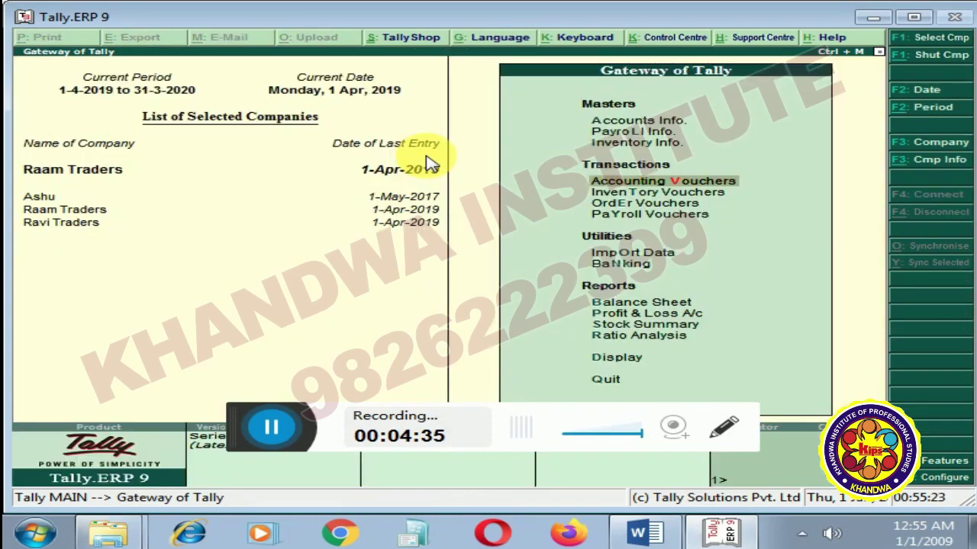
Open the Stock Groups masters under Inventory Info
{"action": "key", "text": "Up"}
{"action": "key", "text": "Up"}
{"action": "key", "text": "Up"}
{"action": "key", "text": "Down"}
{"action": "key", "text": "Down"}
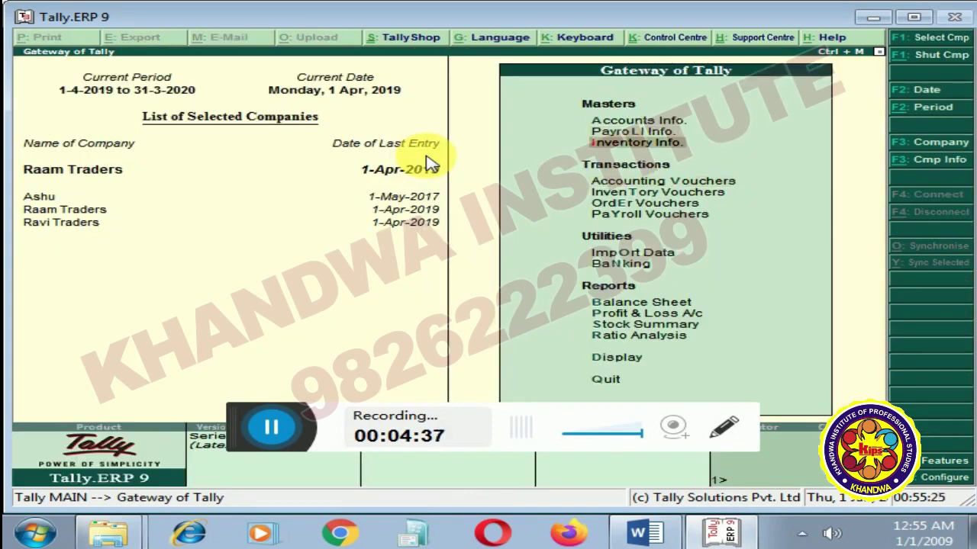
{"action": "key", "text": "Return"}
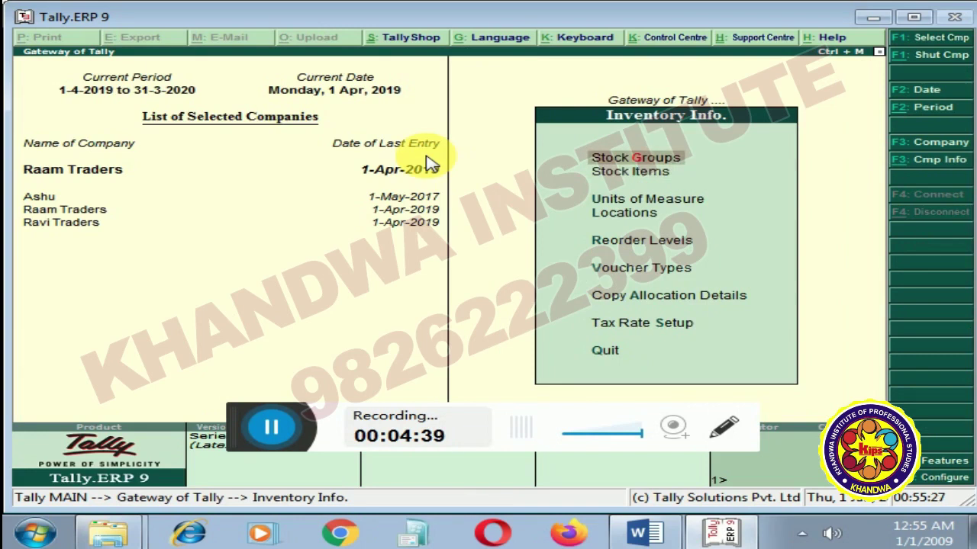
{"action": "key", "text": "Return"}
{"action": "key", "text": "Return"}
{"action": "type", "text": "M"}
{"action": "key", "text": "BackSpace"}
{"action": "key", "text": "Escape"}
{"action": "key", "text": "y"}
Open the Mobile stock group for alteration, review its parent group, quantity and GST settings, and return to Inventory Info
{"action": "key", "text": "Down"}
{"action": "key", "text": "Down"}
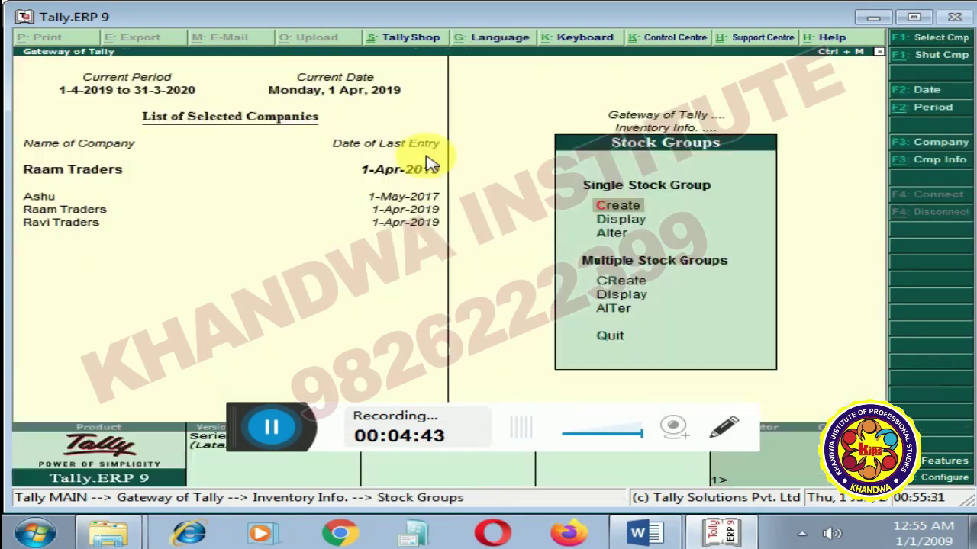
{"action": "key", "text": "Return"}
{"action": "key", "text": "Return"}
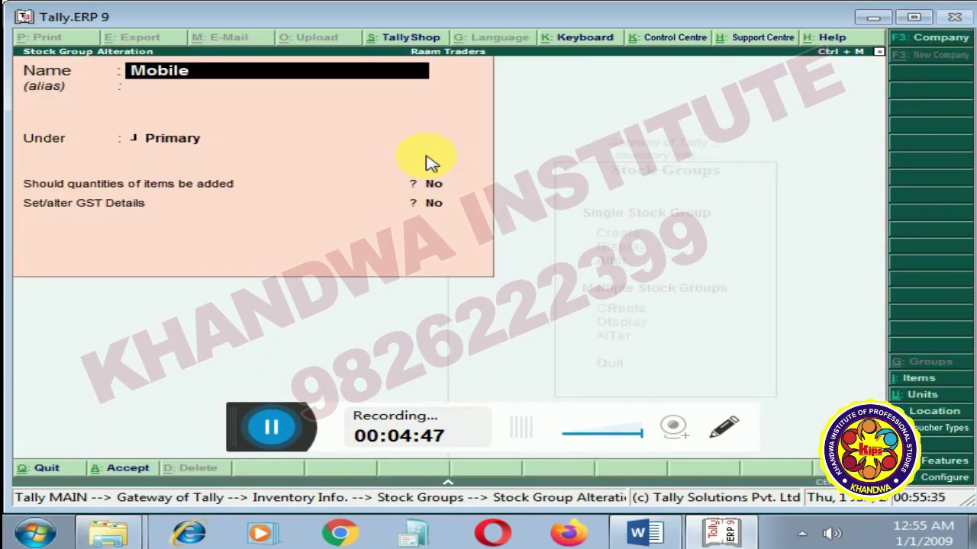
{"action": "key", "text": "Return"}
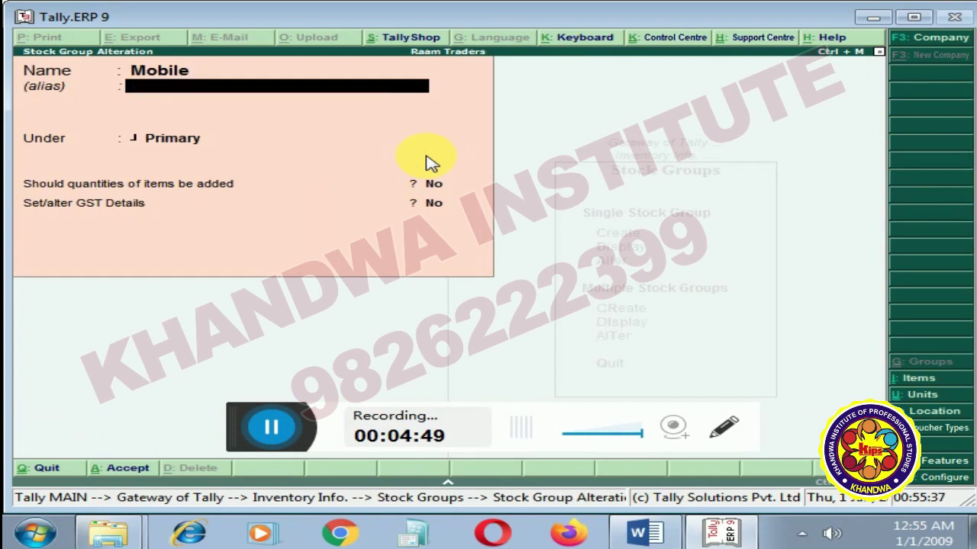
{"action": "key", "text": "Return"}
{"action": "key", "text": "Return"}
{"action": "key", "text": "Return"}
{"action": "key", "text": "Return"}
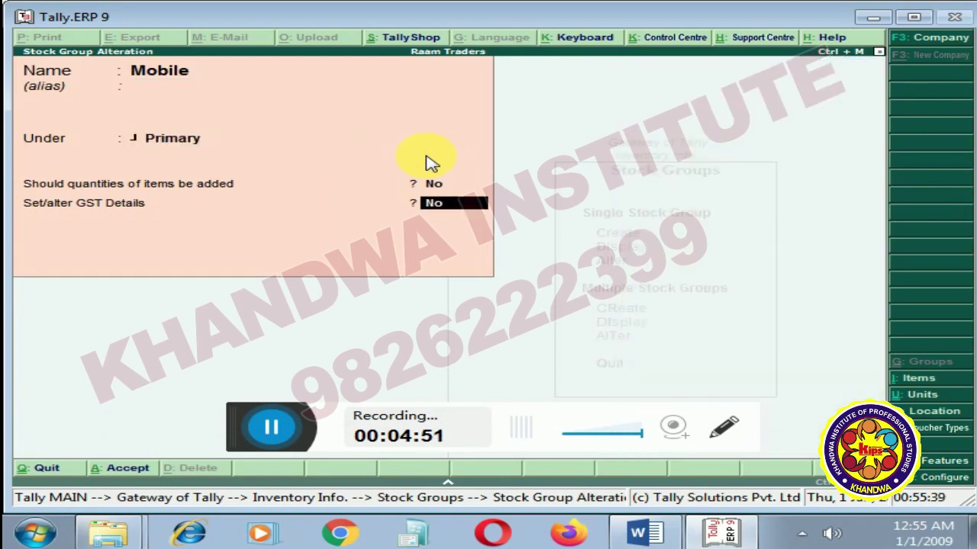
{"action": "key", "text": "Return"}
{"action": "key", "text": "Escape"}
{"action": "key", "text": "Escape"}
{"action": "key", "text": "Escape"}
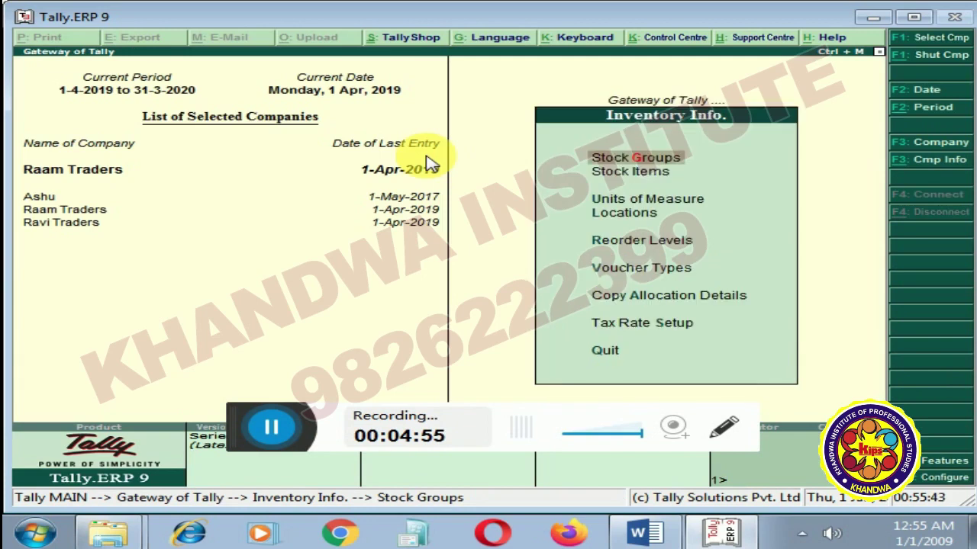
Open the set unit of measure for alteration, review its details and return to Inventory Info
{"action": "key", "text": "Down"}
{"action": "key", "text": "Down"}
{"action": "key", "text": "Return"}
{"action": "key", "text": "Down"}
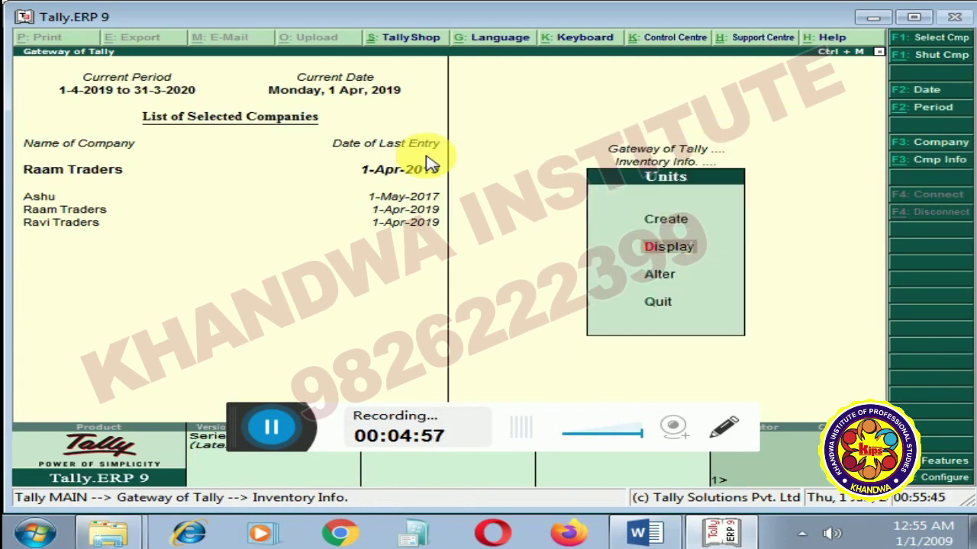
{"action": "key", "text": "Down"}
{"action": "key", "text": "Return"}
{"action": "key", "text": "Return"}
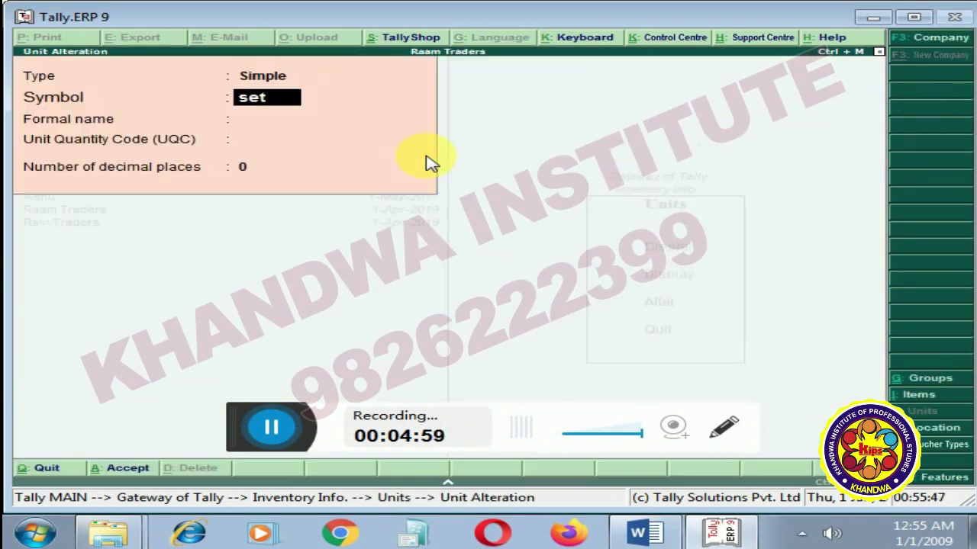
{"action": "key", "text": "Escape"}
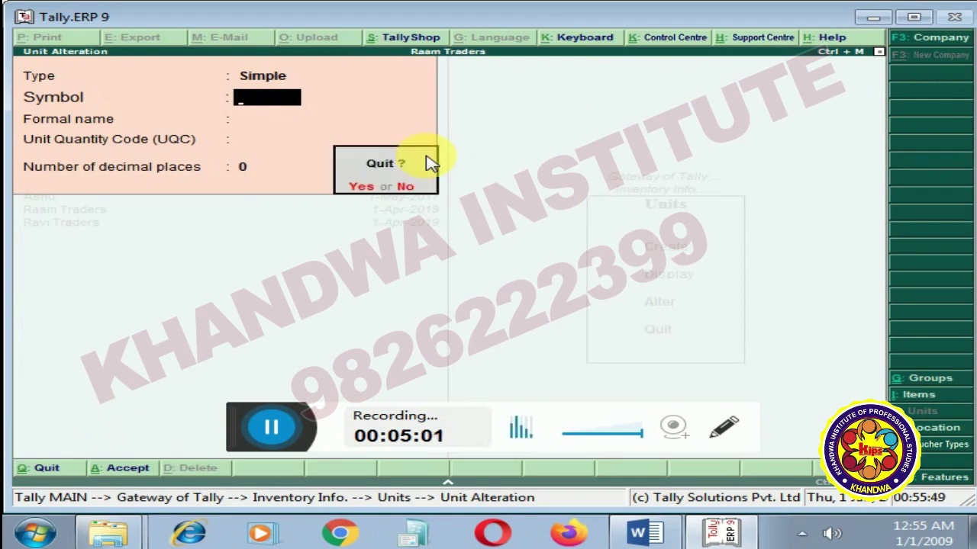
{"action": "key", "text": "y"}
{"action": "key", "text": "Escape"}
{"action": "key", "text": "Escape"}
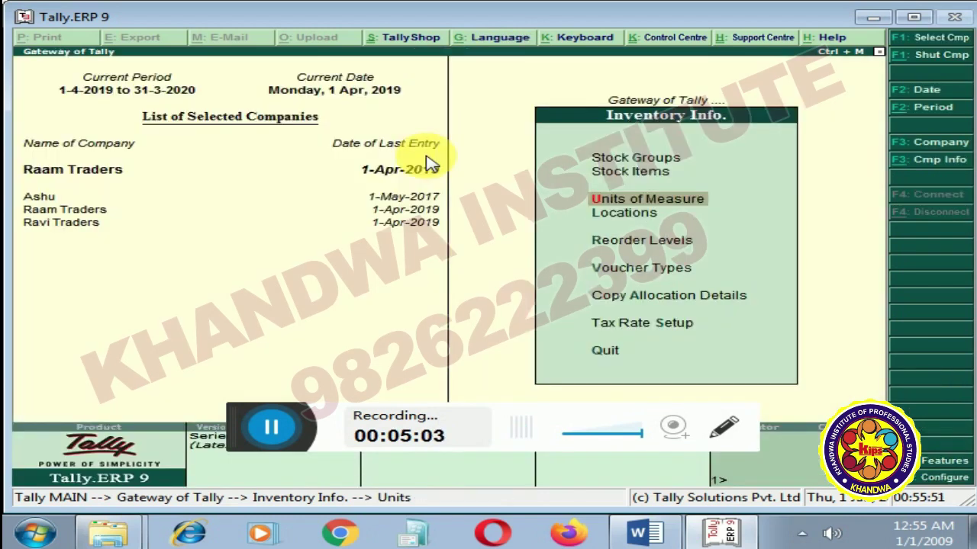
Start creating a single stock item named Nokia 5
{"action": "key", "text": "Up"}
{"action": "key", "text": "Return"}
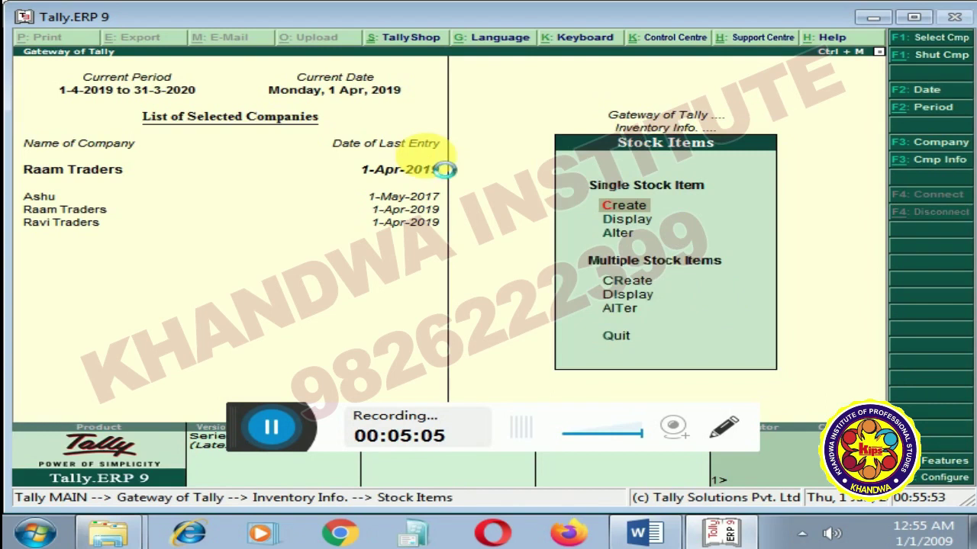
{"action": "key", "text": "Return"}
{"action": "type", "text": "No"}
{"action": "key", "text": "BackSpace"}
{"action": "type", "text": "kia 5"}
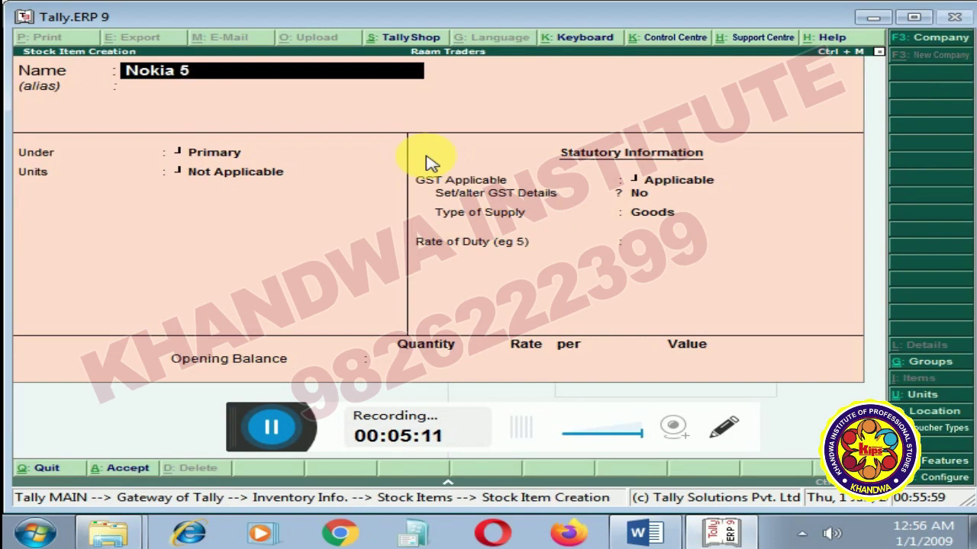
Place Nokia 5 under the Mobile group with set as its unit, keeping GST Applicable
{"action": "key", "text": "Return"}
{"action": "key", "text": "Down"}
{"action": "key", "text": "Return"}
{"action": "key", "text": "Down"}
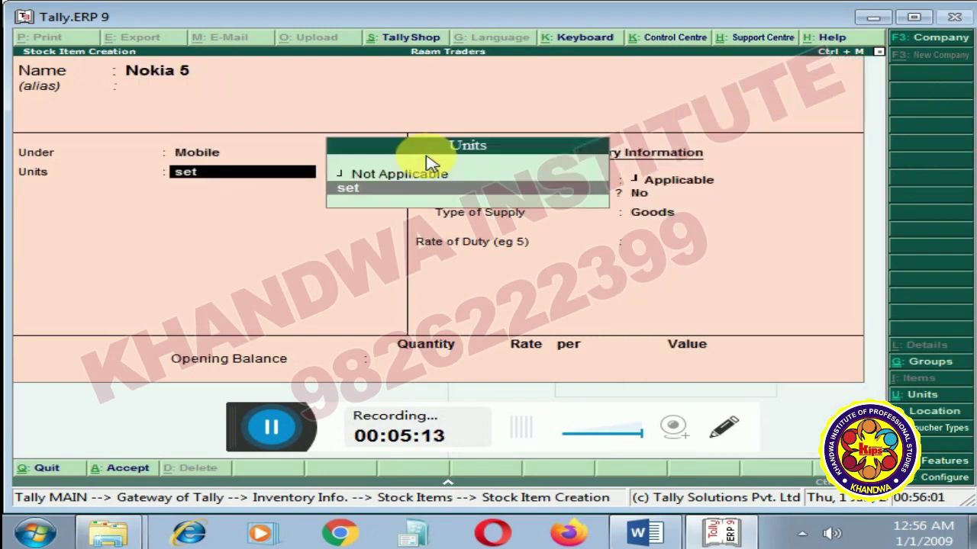
{"action": "key", "text": "Return"}
{"action": "key", "text": "Return"}
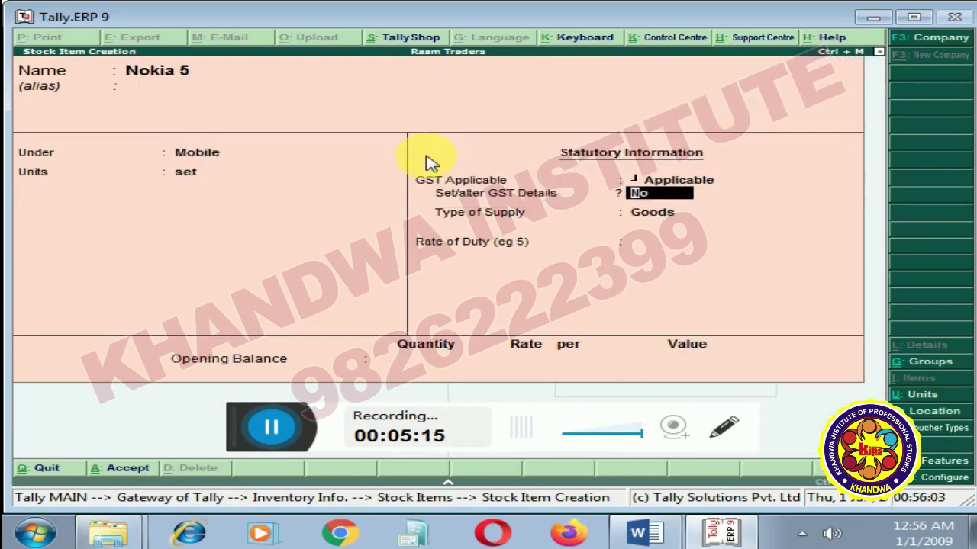
Enable GST details for Nokia 5 and enter 4234235 as the HSN/SAC, leaving the description blank
{"action": "type", "text": "y"}
{"action": "key", "text": "Return"}
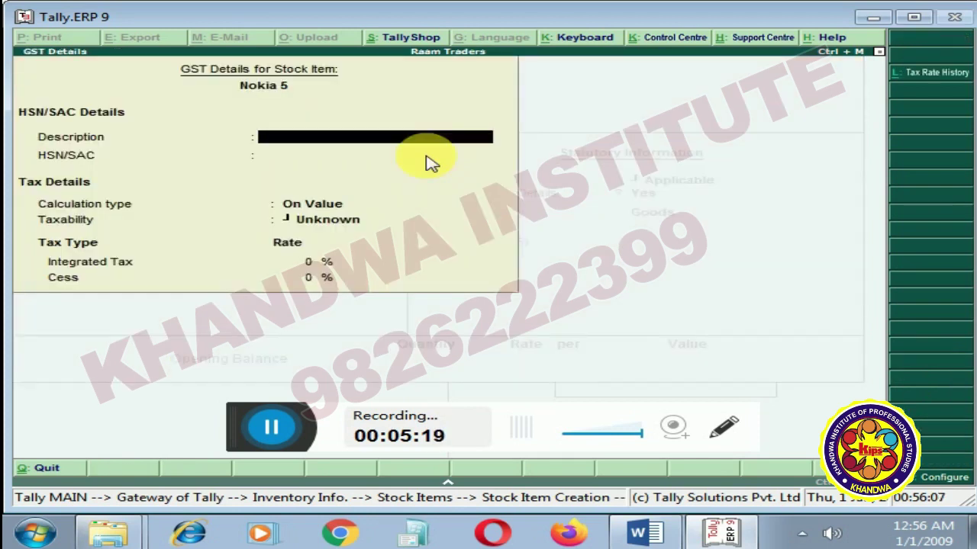
{"action": "key", "text": "Return"}
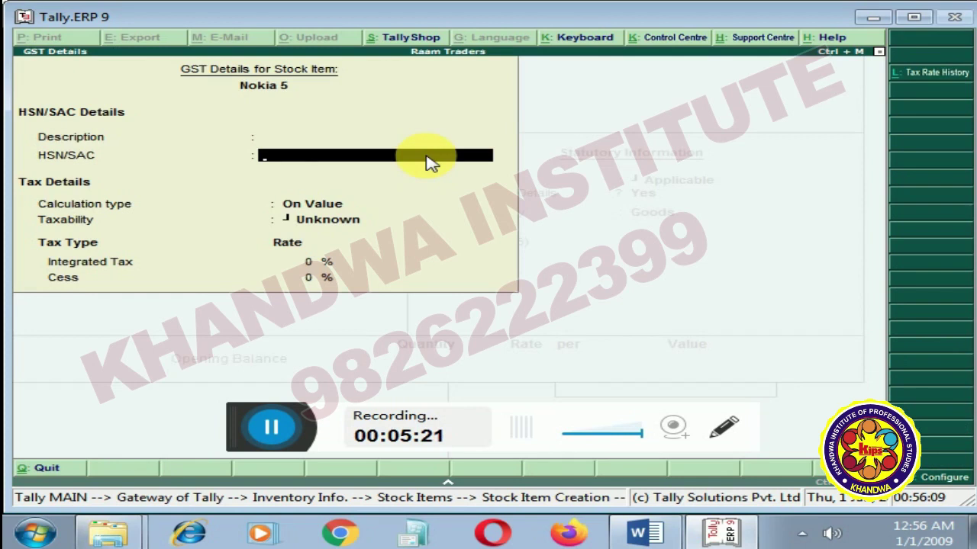
{"action": "type", "text": "4234235643"}
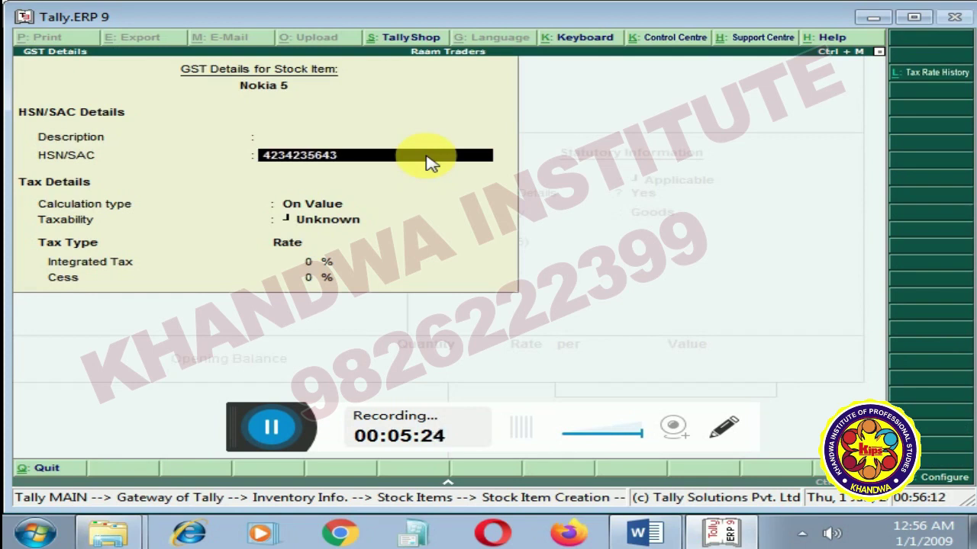
{"action": "key", "text": "BackSpace"}
{"action": "key", "text": "BackSpace"}
{"action": "key", "text": "Return"}
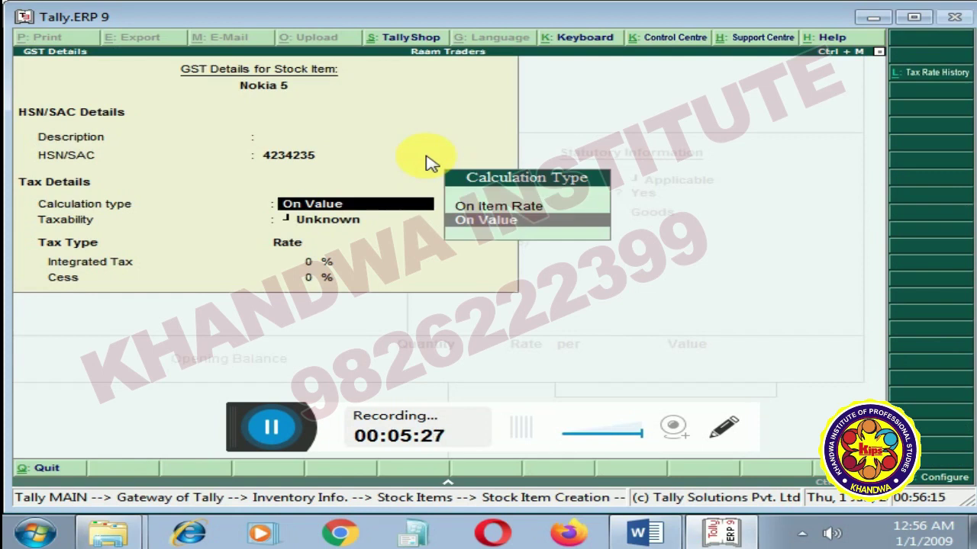
Set Nokia 5's GST to On Value, Taxable with 18% integrated tax, and keep Goods as the type of supply
{"action": "key", "text": "Return"}
{"action": "key", "text": "Down"}
{"action": "key", "text": "Down"}
{"action": "key", "text": "Down"}
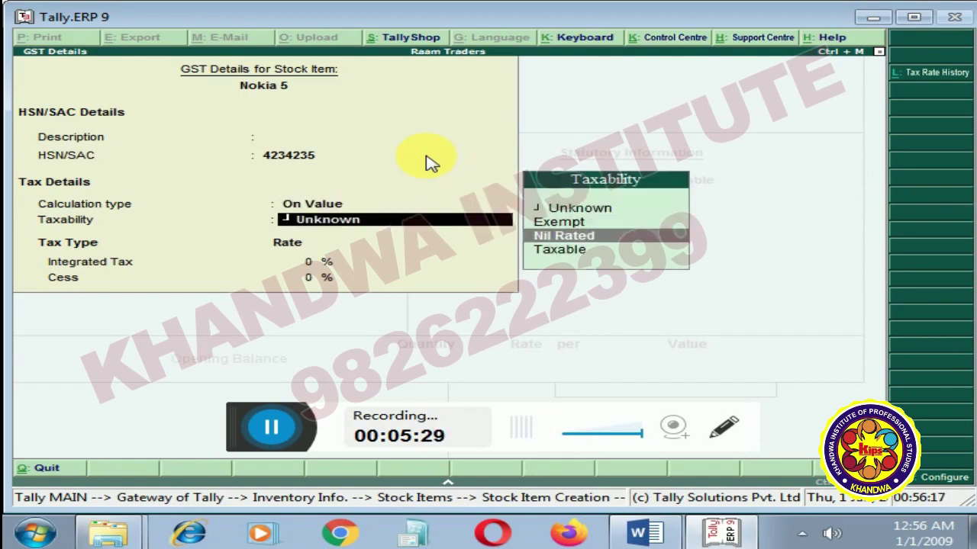
{"action": "key", "text": "Return"}
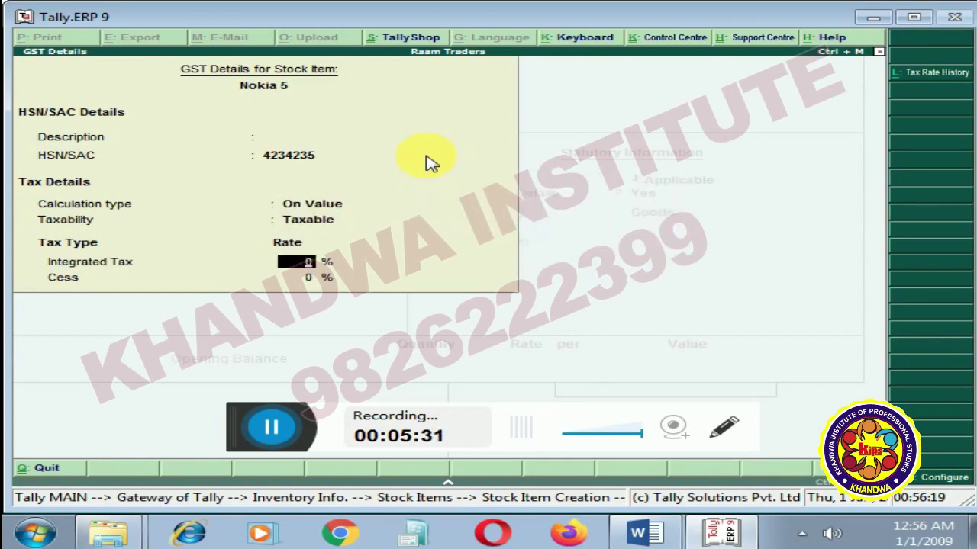
{"action": "type", "text": "18"}
{"action": "key", "text": "Return"}
{"action": "key", "text": "Return"}
{"action": "key", "text": "Return"}
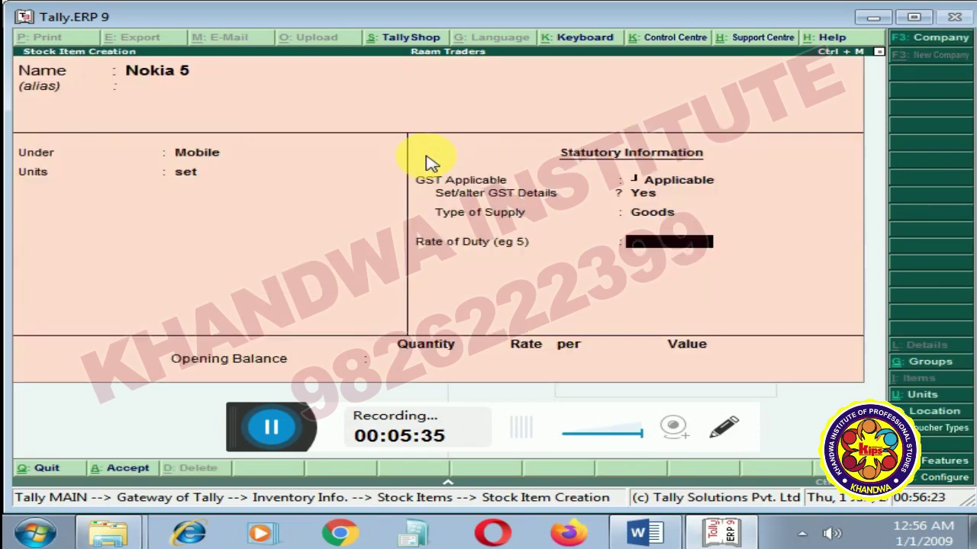
Save the Nokia 5 stock item without a duty rate or opening balance and return to the Gateway of Tally
{"action": "key", "text": "Return"}
{"action": "key", "text": "Return"}
{"action": "key", "text": "y"}
{"action": "key", "text": "Escape"}
{"action": "key", "text": "y"}
{"action": "key", "text": "Escape"}
{"action": "key", "text": "Escape"}
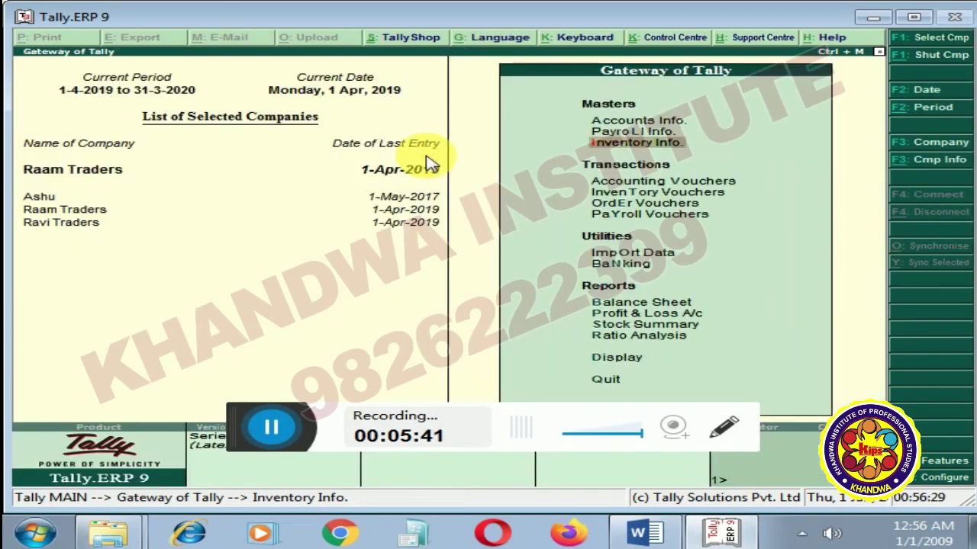
Start a purchase voucher with supplier invoice no. 3232 dated 1-Apr-2019 and Cash as the party account
{"action": "key", "text": "Down"}
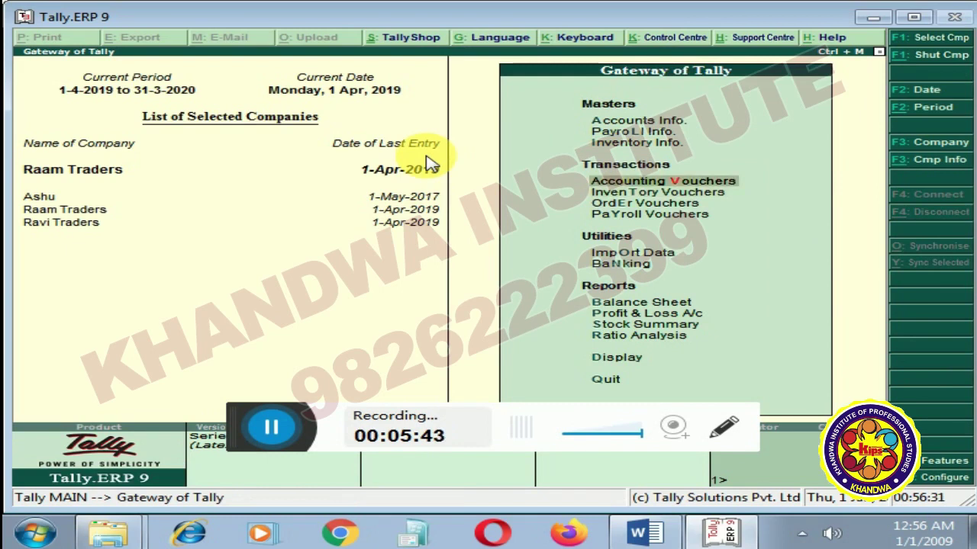
{"action": "key", "text": "Return"}
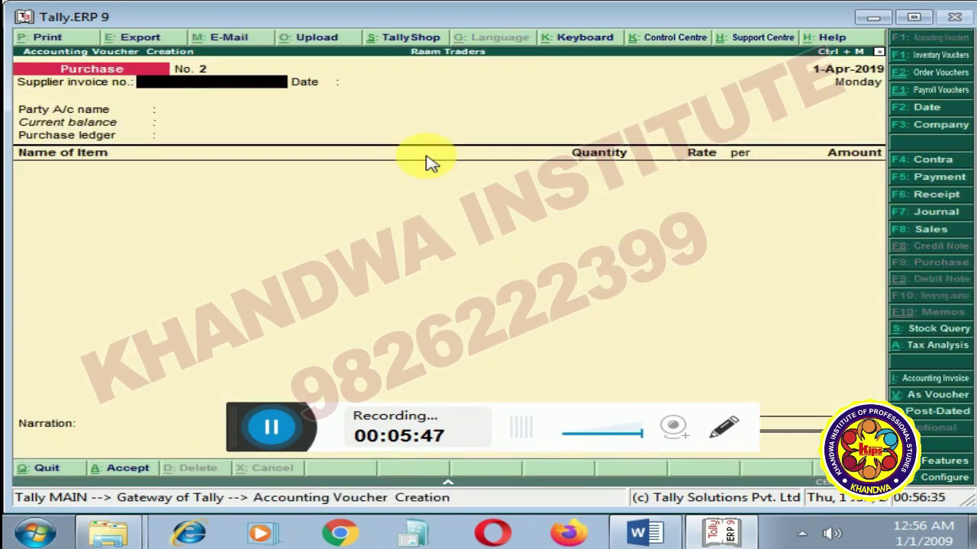
{"action": "type", "text": "3232"}
{"action": "key", "text": "Return"}
{"action": "key", "text": "Return"}
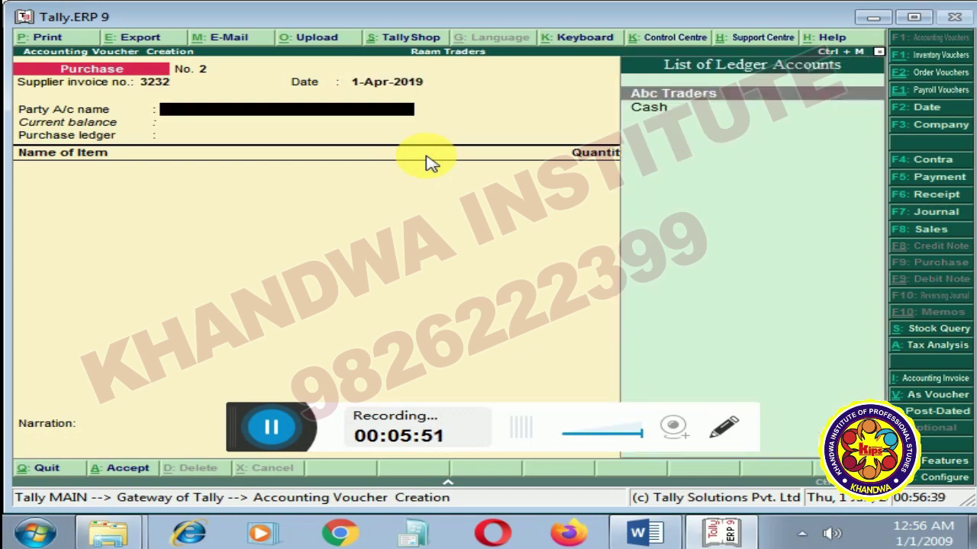
{"action": "key", "text": "Down"}
{"action": "key", "text": "Return"}
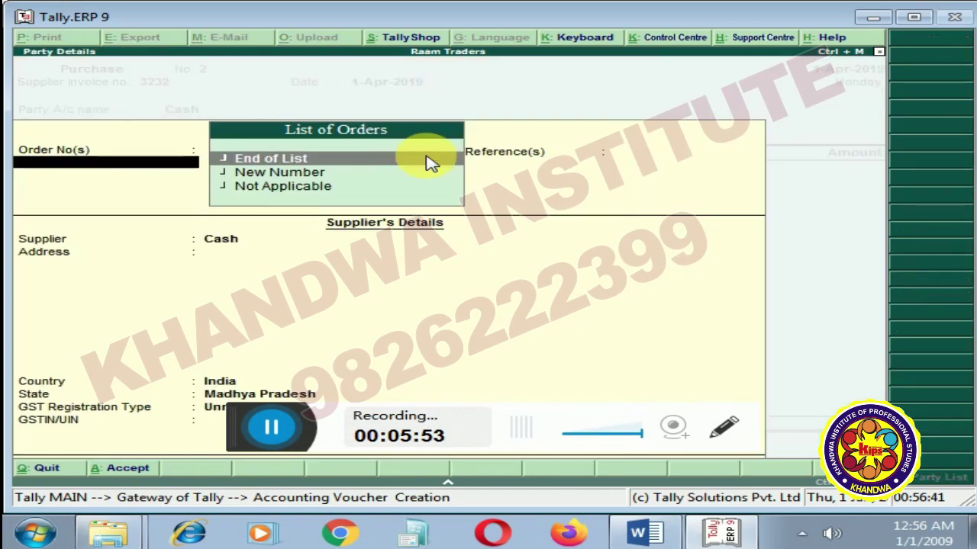
Accept the Cash supplier's party details without an order number and choose Purchase as the purchase ledger
{"action": "key", "text": "Return"}
{"action": "key", "text": "Return"}
{"action": "key", "text": "Return"}
{"action": "key", "text": "Return"}
{"action": "key", "text": "Return"}
{"action": "key", "text": "Return"}
{"action": "key", "text": "Return"}
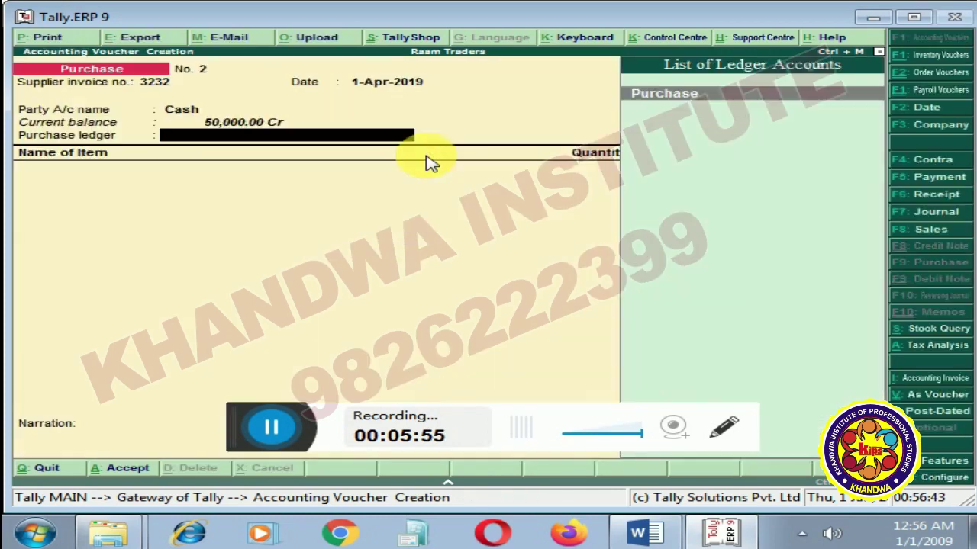
{"action": "key", "text": "Return"}
Add Nokia 5 to the purchase with order Not Applicable, Main Location and a quantity of 5 set
{"action": "key", "text": "Down"}
{"action": "key", "text": "Return"}
{"action": "key", "text": "Down"}
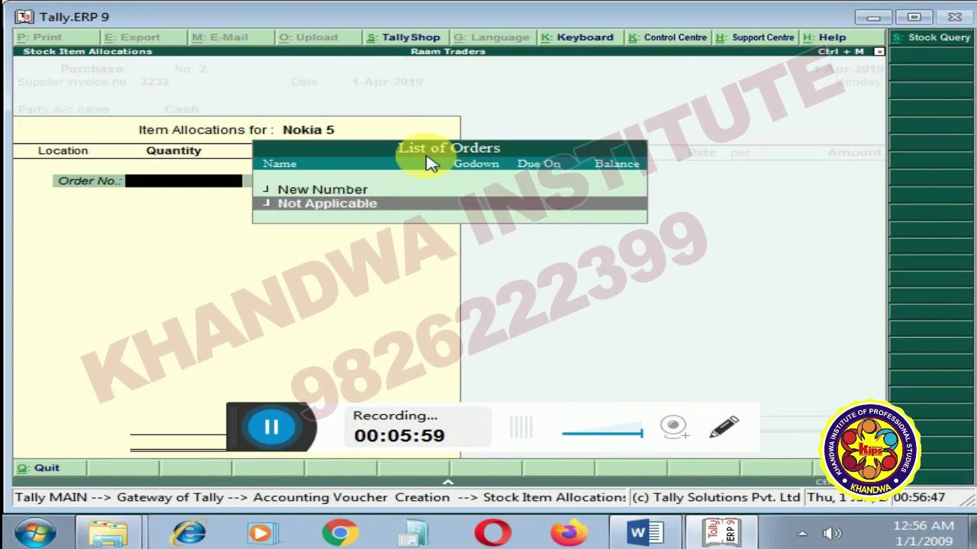
{"action": "key", "text": "Return"}
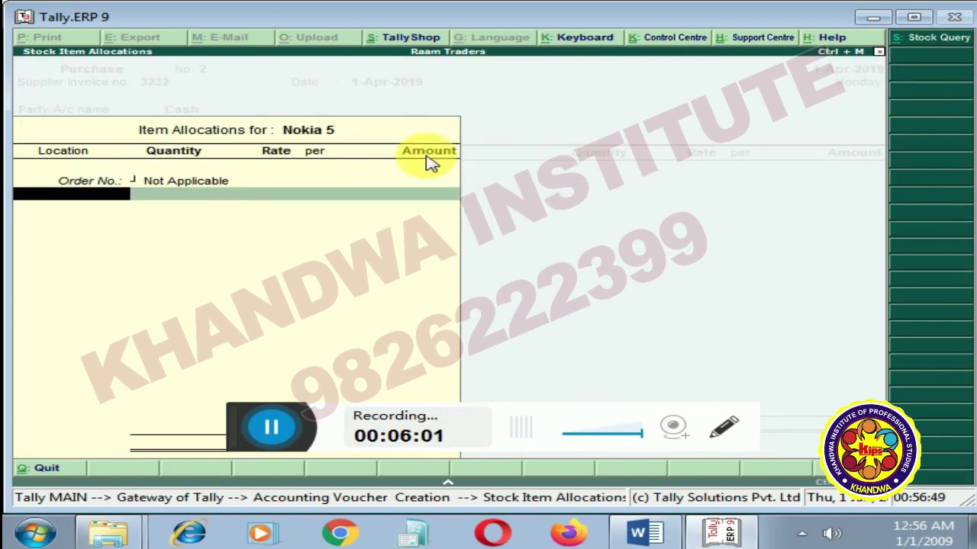
{"action": "key", "text": "Return"}
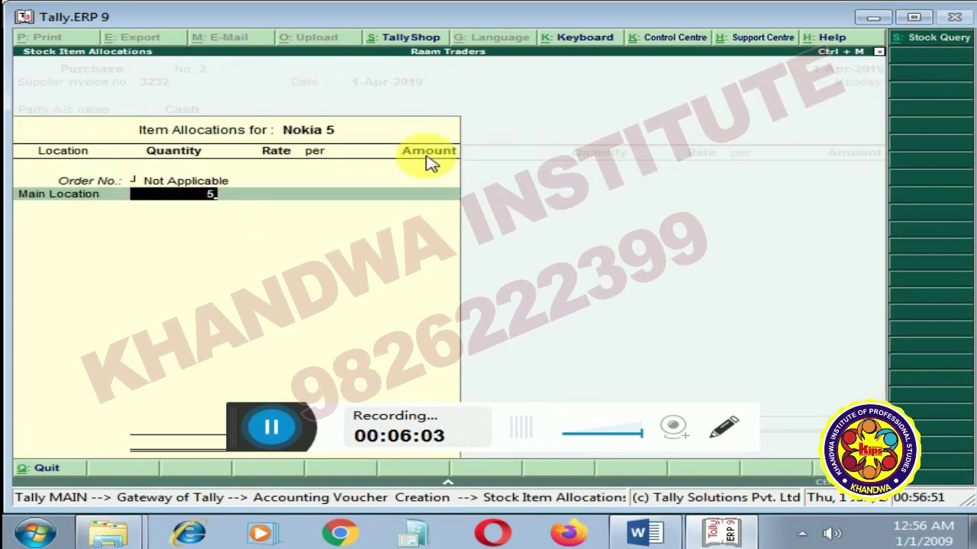
{"action": "type", "text": "5"}
{"action": "key", "text": "Return"}
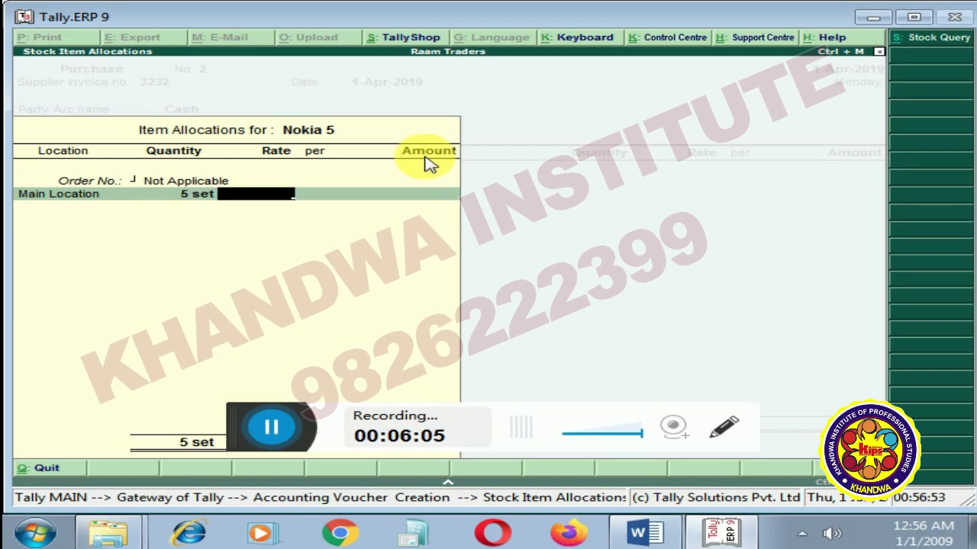
Set the Nokia 5 purchase rate to 12,000 per set and accept the item allocation
{"action": "type", "text": "12000"}
{"action": "key", "text": "Return"}
{"action": "key", "text": "Return"}
{"action": "key", "text": "Return"}
{"action": "key", "text": "Return"}
{"action": "key", "text": "Return"}
{"action": "key", "text": "Return"}
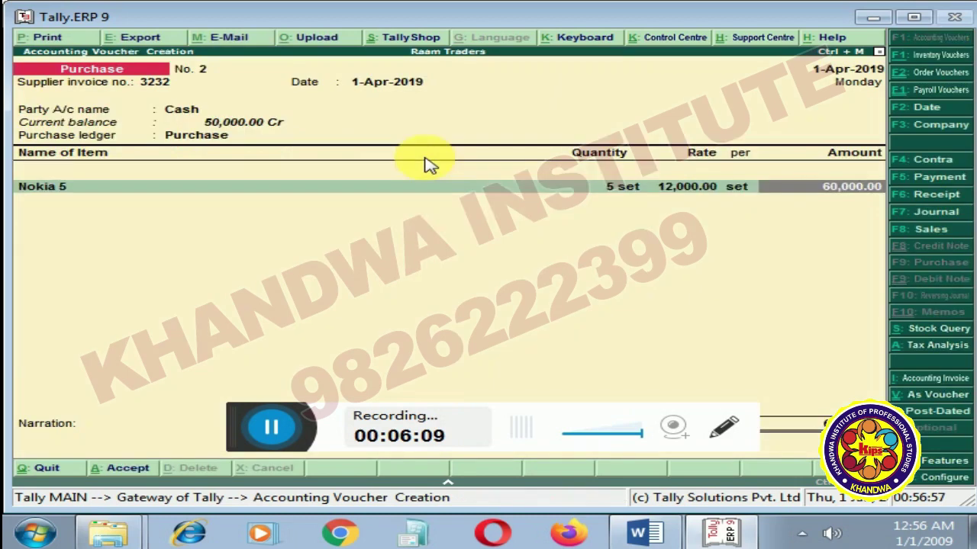
End the item list and save the purchase voucher without a narration
{"action": "key", "text": "Return"}
{"action": "key", "text": "Return"}
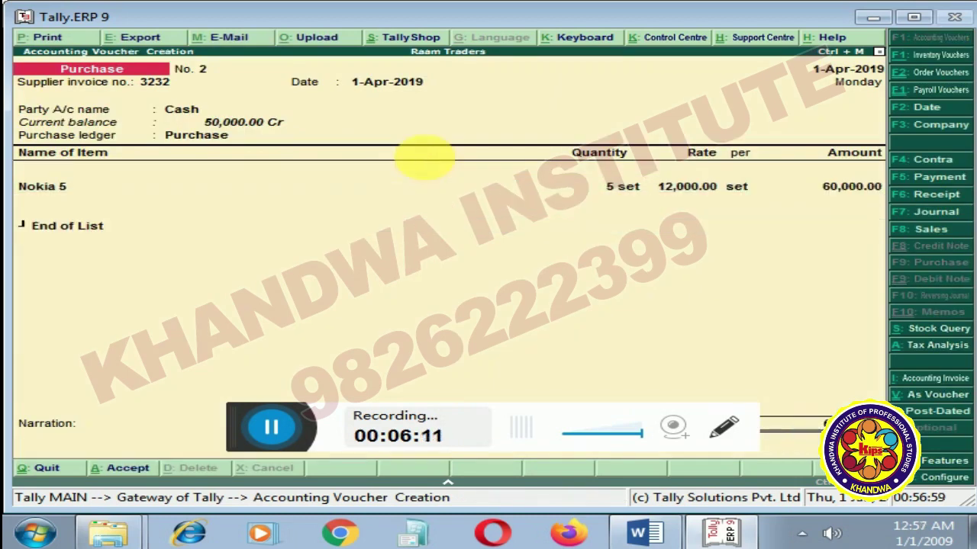
{"action": "key", "text": "Return"}
{"action": "key", "text": "Escape"}
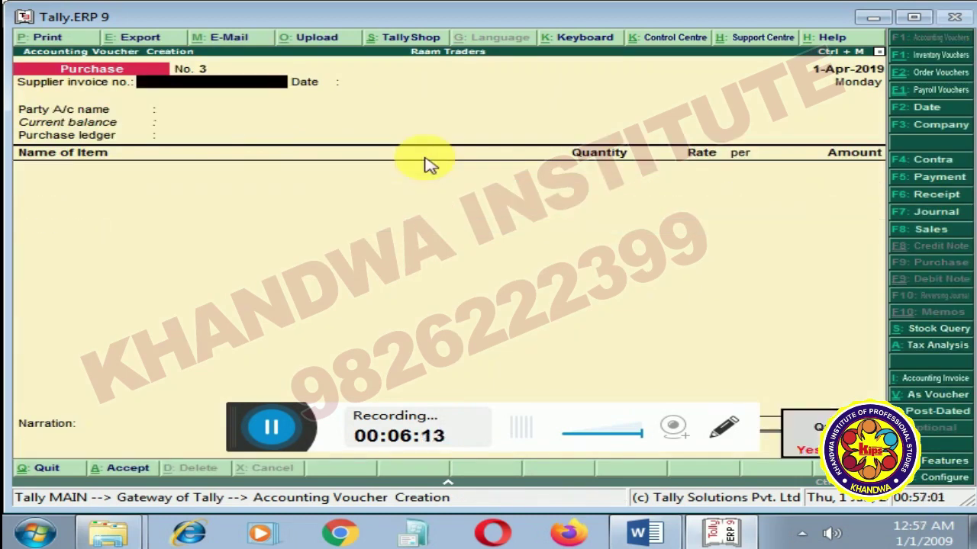
Leave the purchase voucher screen and start an accounting voucher of the Export Invoice sales type
{"action": "key", "text": "Return"}
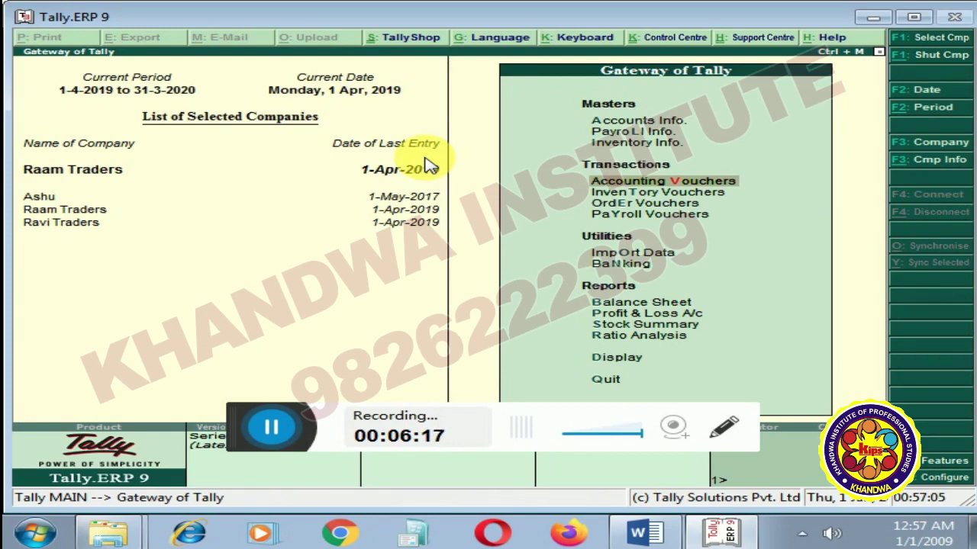
{"action": "key", "text": "Return"}
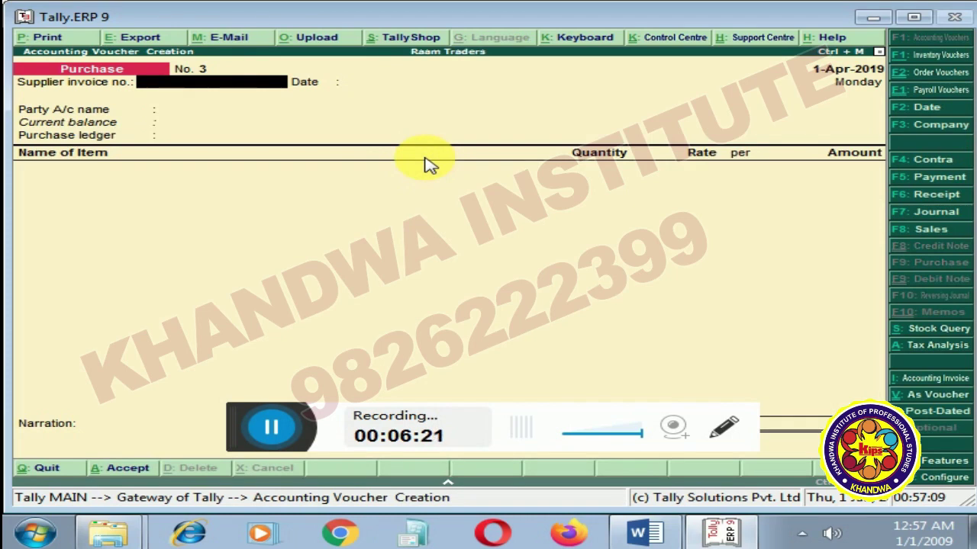
{"action": "key", "text": "F8"}
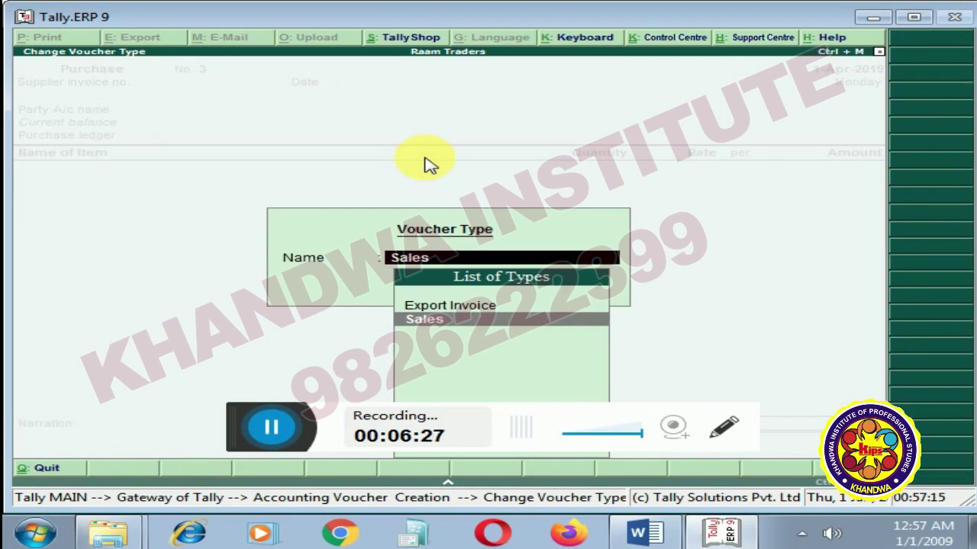
{"action": "key", "text": "Up"}
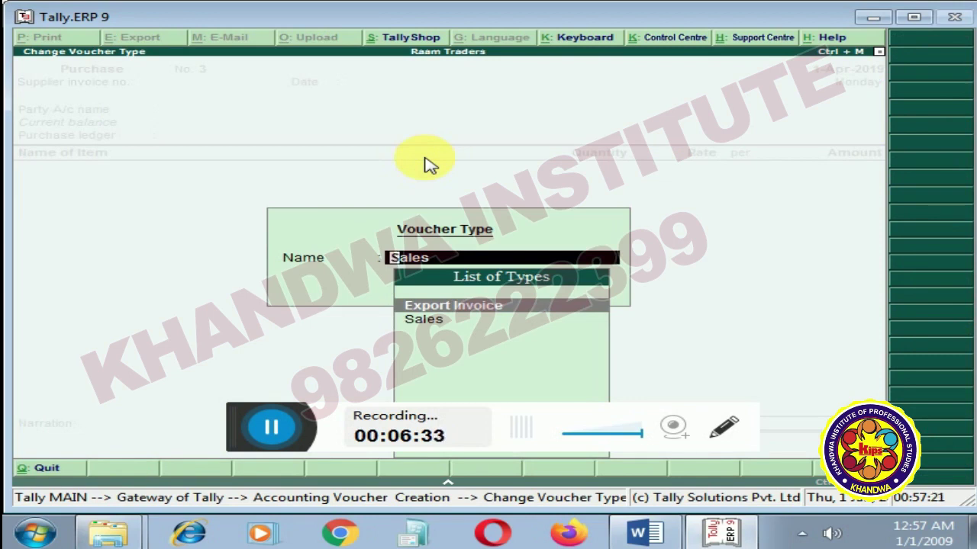
{"action": "key", "text": "Return"}
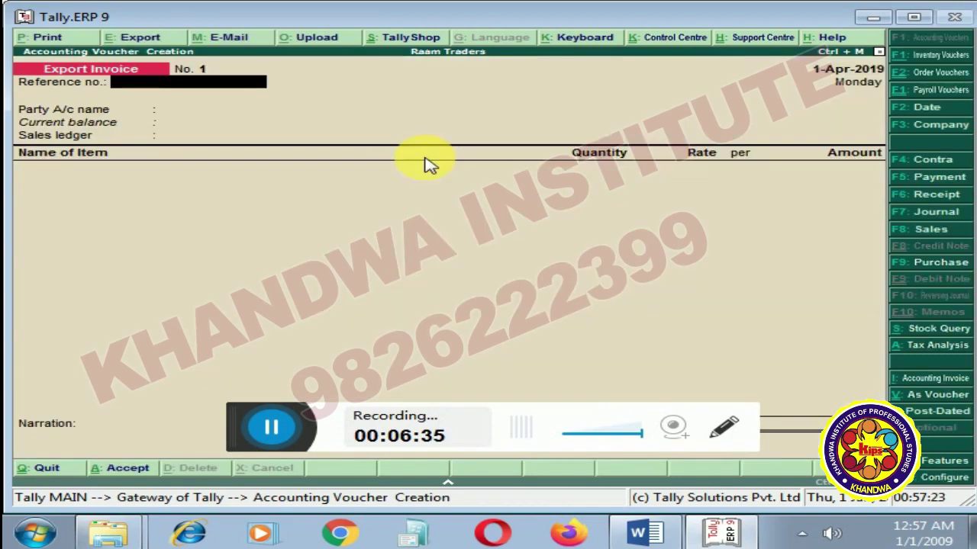
Enter reference number 2323 on the export invoice and choose Abc Traders as the party account
{"action": "type", "text": "2323"}
{"action": "key", "text": "Return"}
{"action": "key", "text": "Return"}
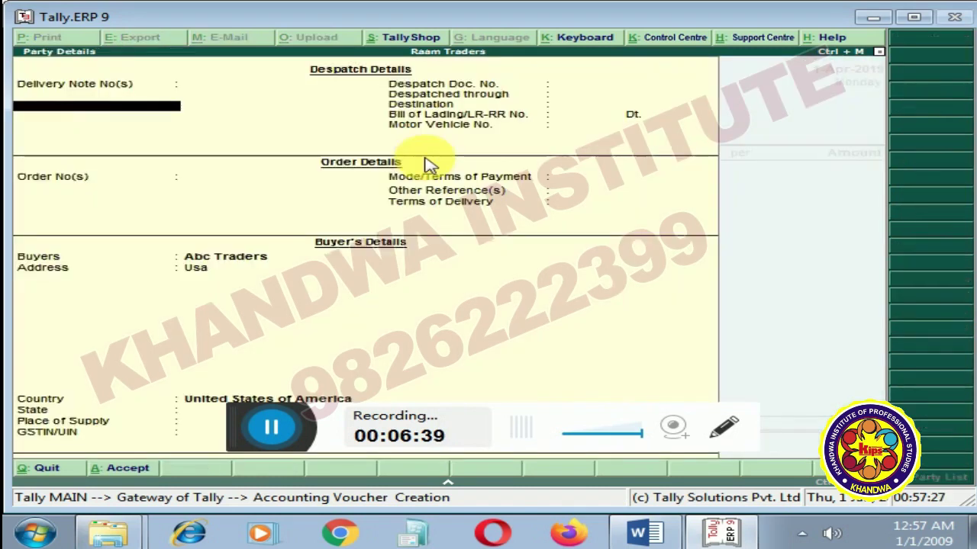
Fill in the despatch details with despatch document number 42323 and bill of lading number 343
{"action": "key", "text": "Return"}
{"action": "type", "text": "323"}
{"action": "key", "text": "Return"}
{"action": "key", "text": "Return"}
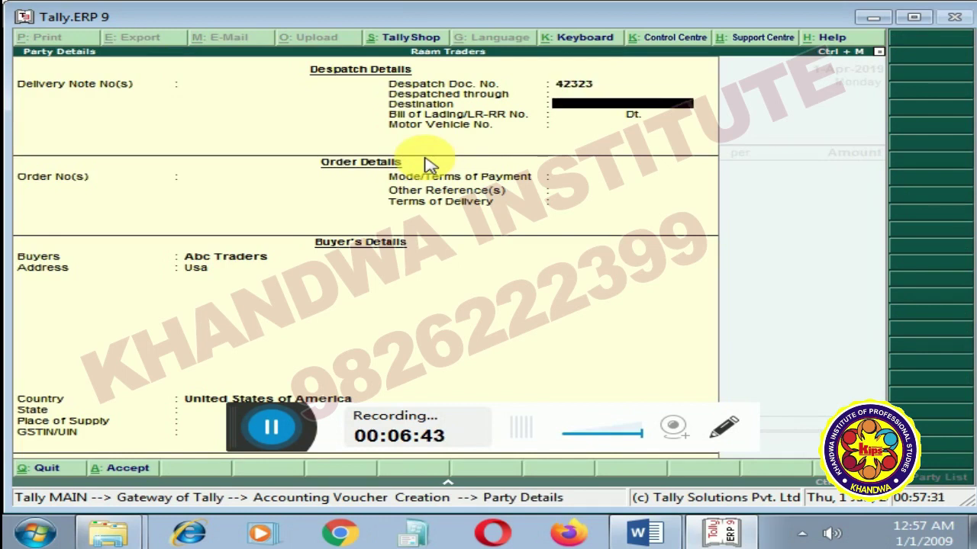
{"action": "key", "text": "Return"}
{"action": "type", "text": "343"}
{"action": "key", "text": "Return"}
{"action": "key", "text": "Return"}
{"action": "key", "text": "Return"}
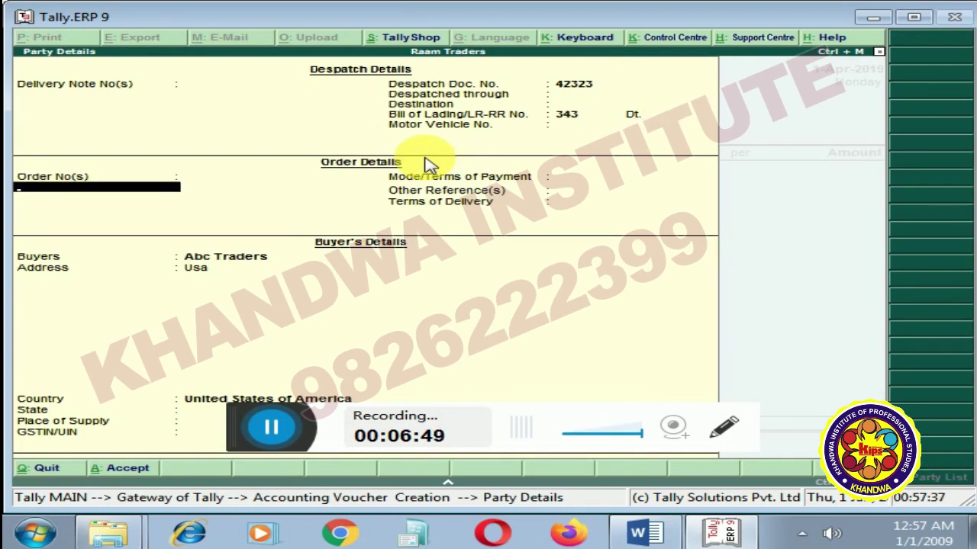
Leave the order details blank and accept the Abc Traders buyer details with United States of America as country
{"action": "key", "text": "Return"}
{"action": "key", "text": "Return"}
{"action": "key", "text": "Return"}
{"action": "key", "text": "Return"}
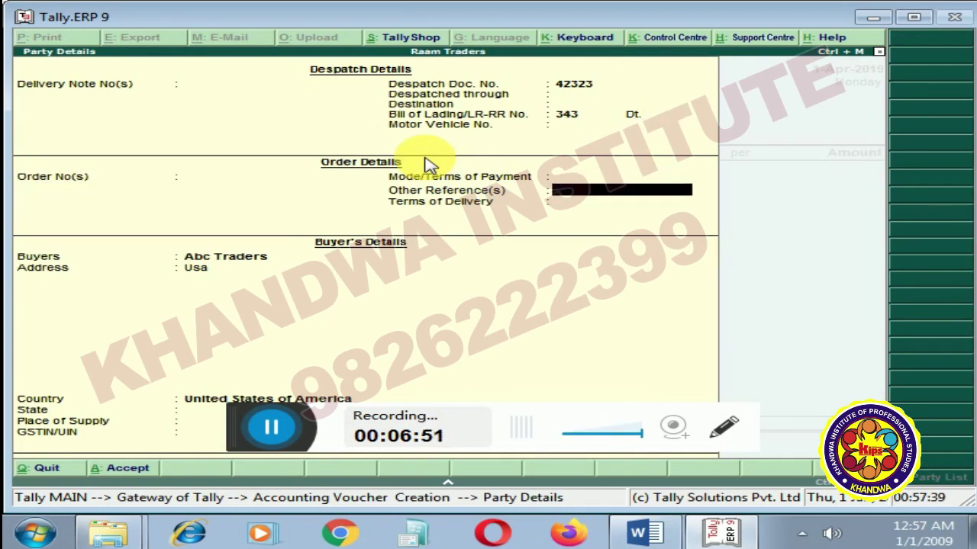
{"action": "key", "text": "Return"}
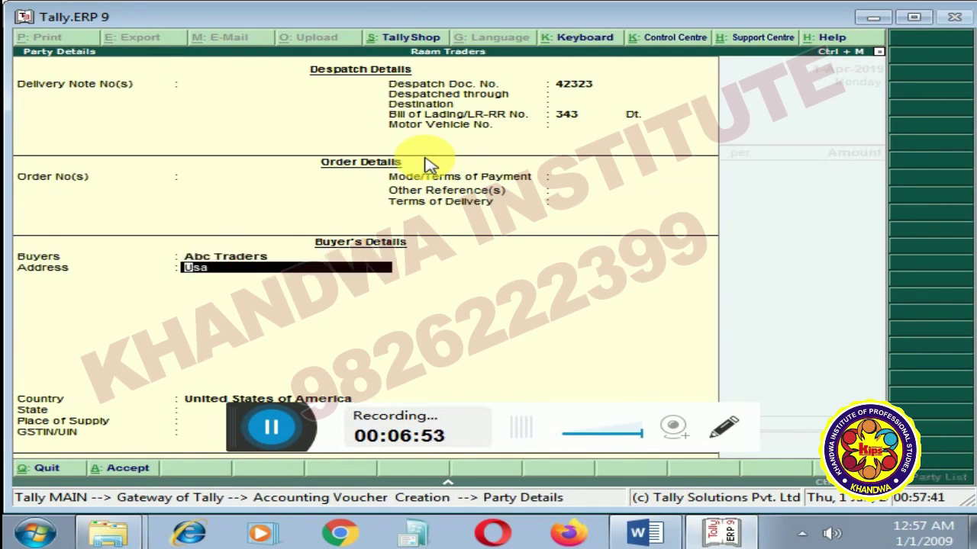
{"action": "key", "text": "Return"}
{"action": "key", "text": "Return"}
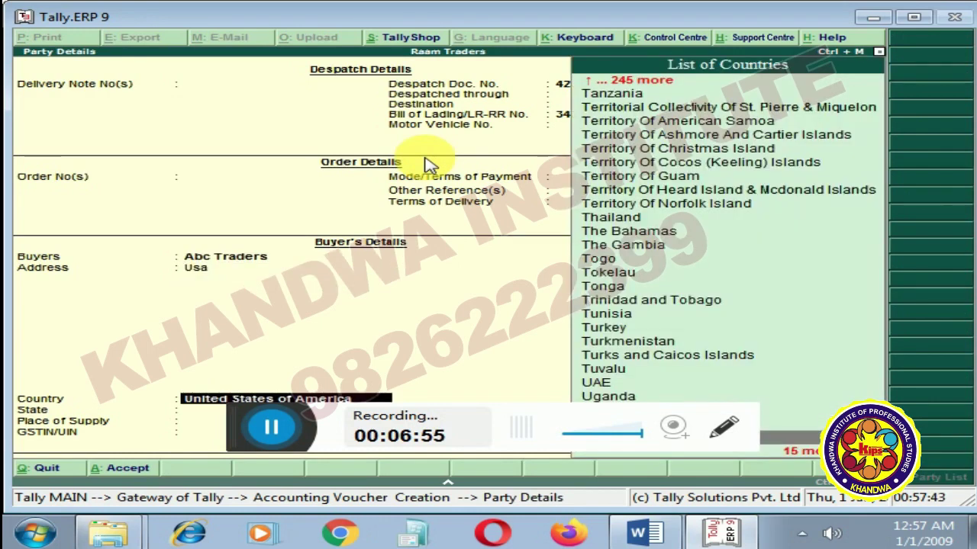
{"action": "key", "text": "ctrl+a"}
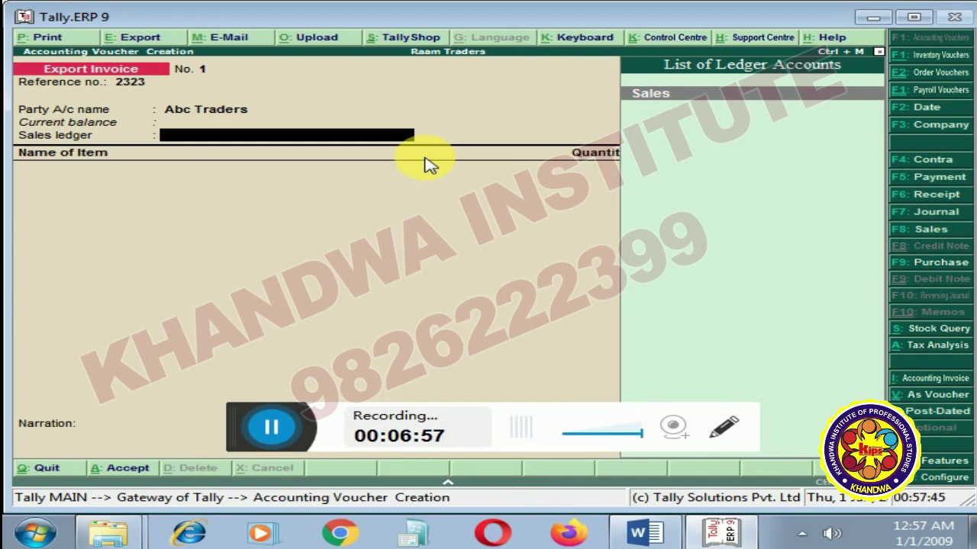
Choose Sales as the sales ledger and add Nokia 5 from Main Location with a quantity of 4 set
{"action": "key", "text": "Return"}
{"action": "key", "text": "Down"}
{"action": "key", "text": "Return"}
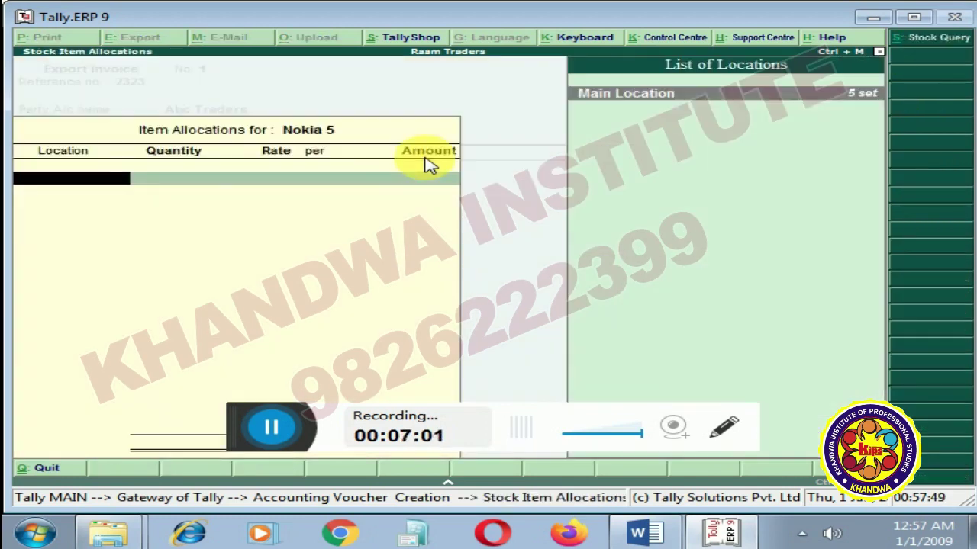
{"action": "key", "text": "Return"}
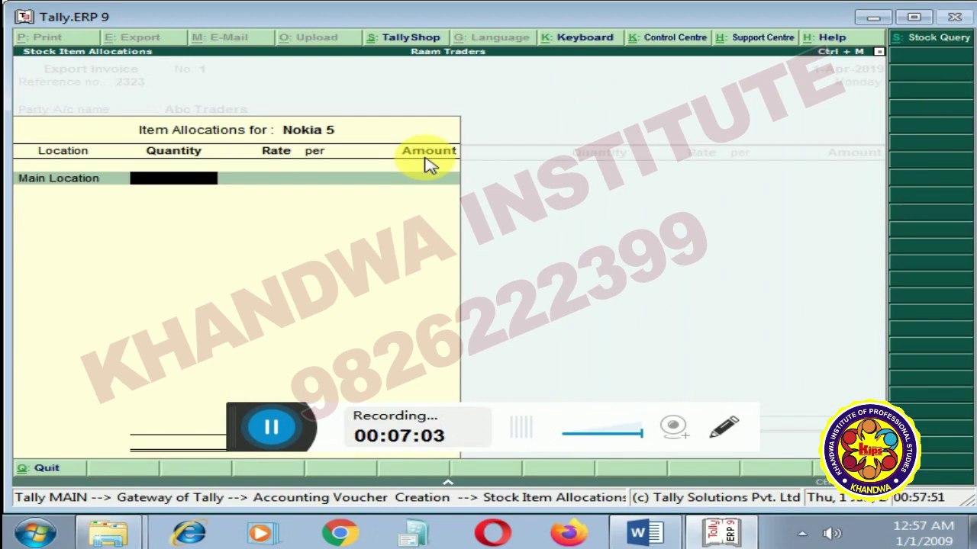
{"action": "key", "text": "Return"}
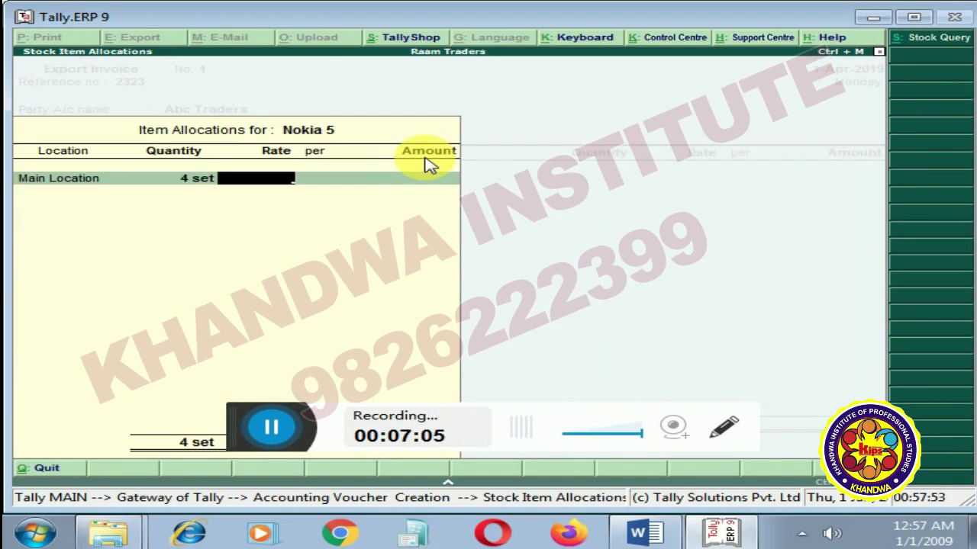
Set the Nokia 5 export rate to $250 per set
{"action": "type", "text": "%"}
{"action": "key", "text": "BackSpace"}
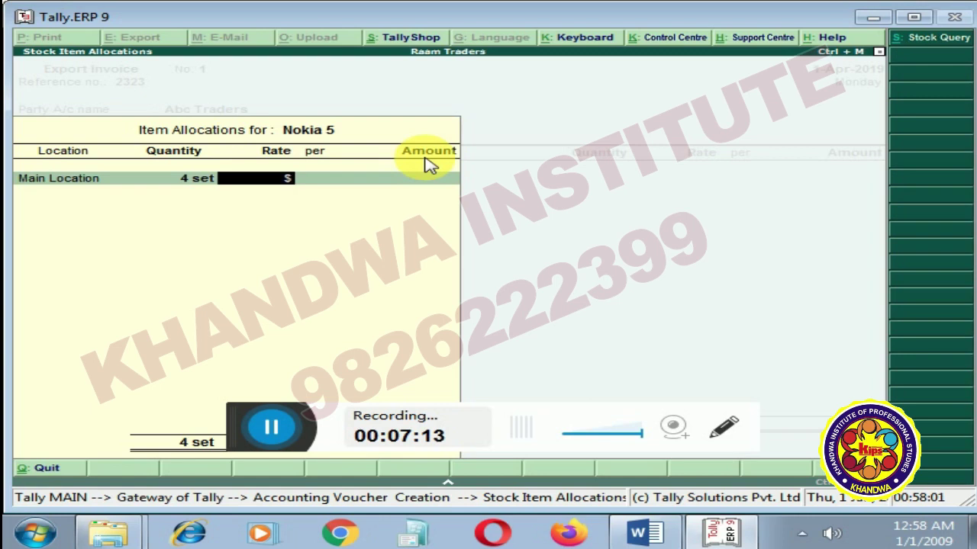
{"action": "type", "text": "250"}
{"action": "key", "text": "Return"}
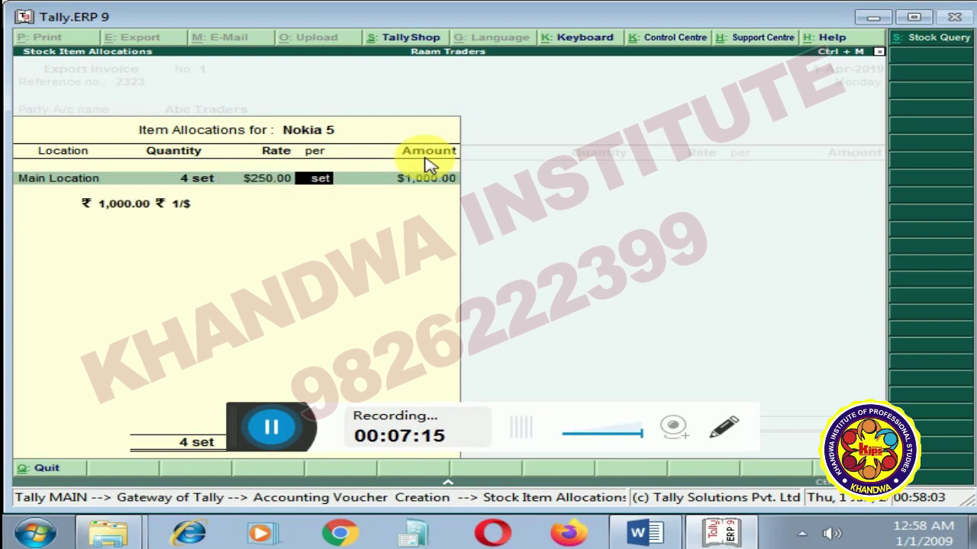
Set the exchange rate to ₹75/$ and accept the Nokia 5 item allocation and amount
{"action": "key", "text": "Return"}
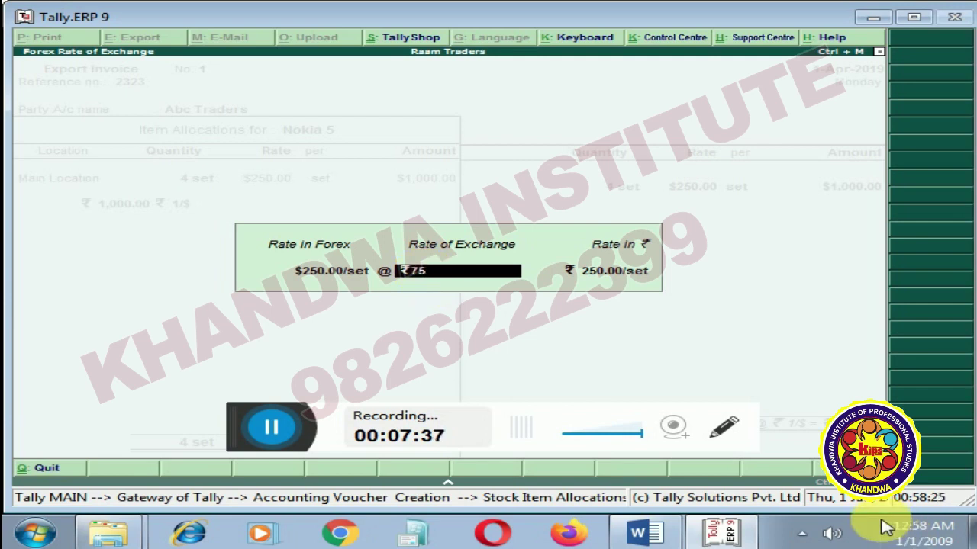
{"action": "type", "text": "/$"}
{"action": "key", "text": "Return"}
{"action": "key", "text": "Return"}
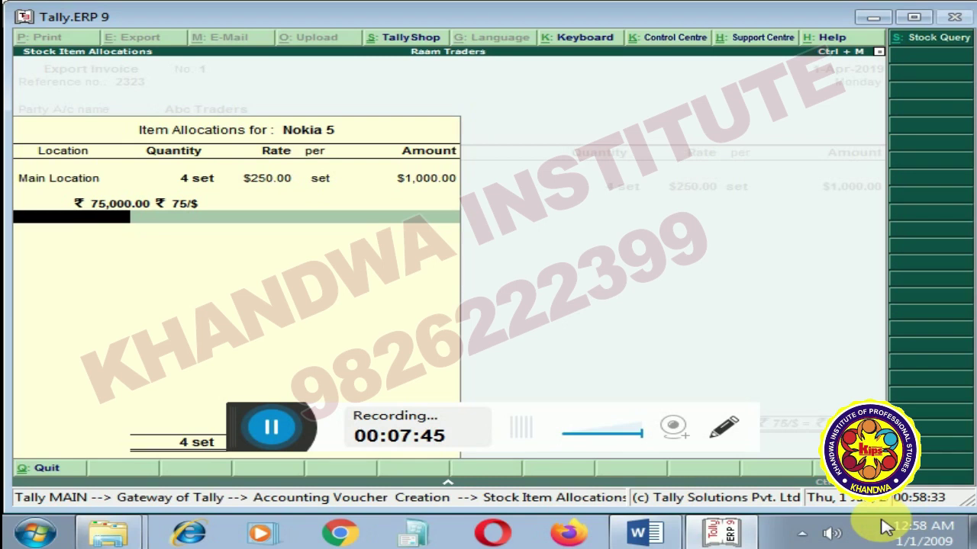
{"action": "key", "text": "Return"}
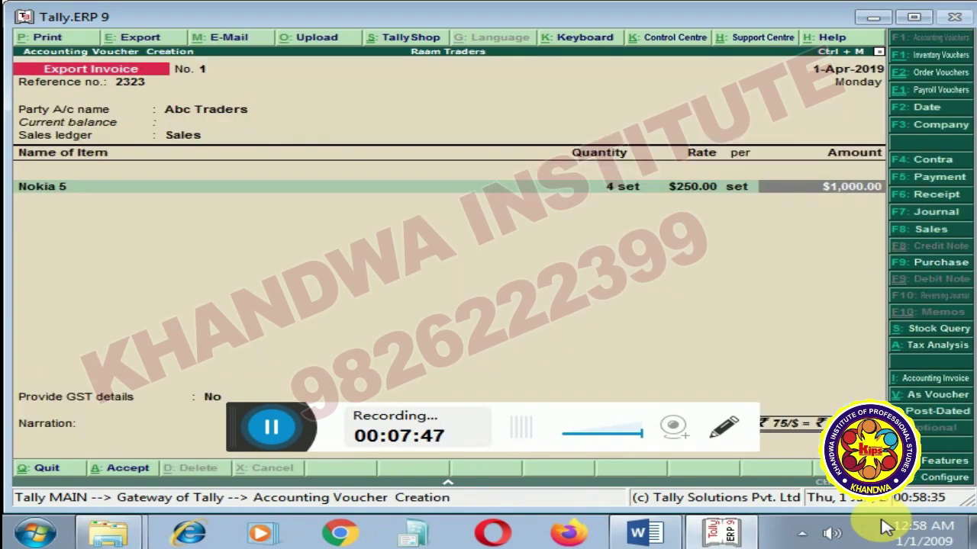
{"action": "key", "text": "Return"}
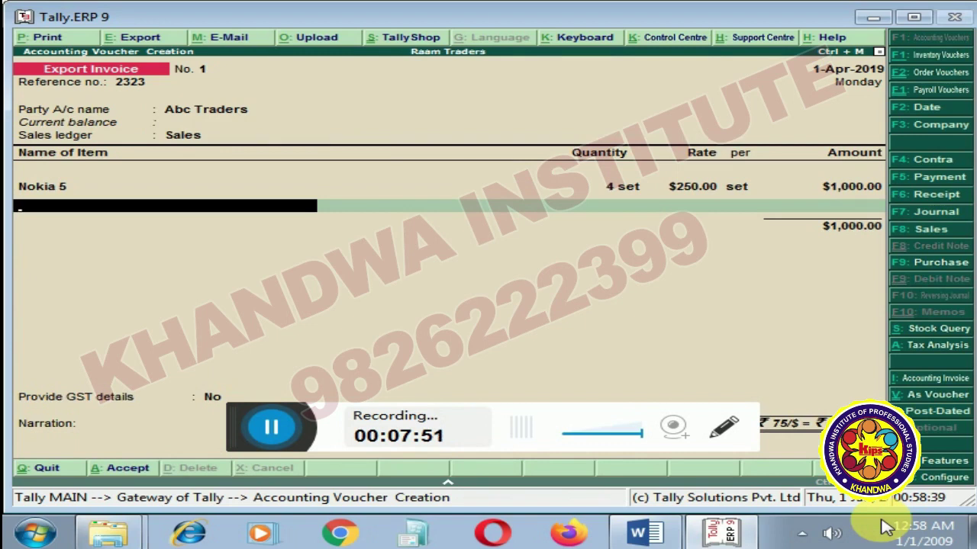
End the item list and set Provide GST details to Yes
{"action": "key", "text": "Return"}
{"action": "key", "text": "Return"}
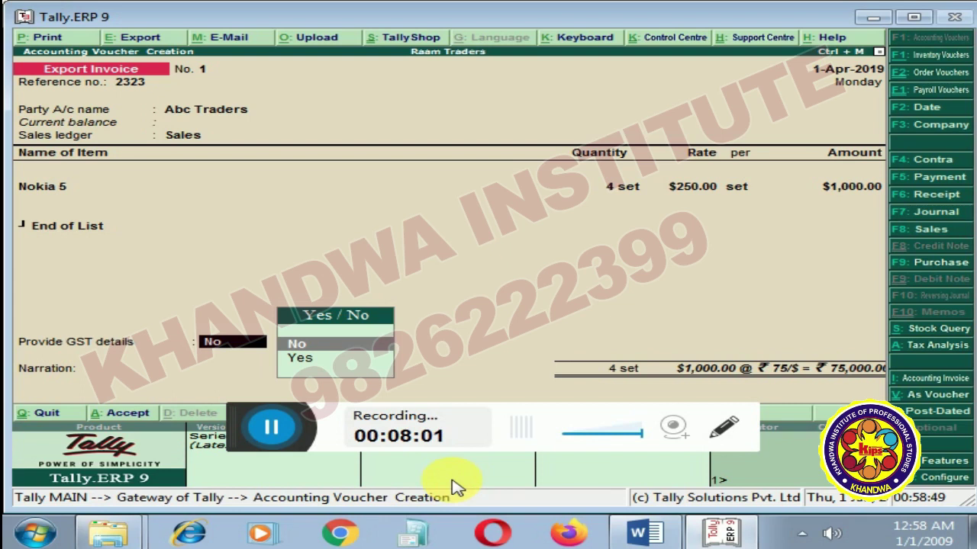
{"action": "key", "text": "Down"}
{"action": "key", "text": "Return"}
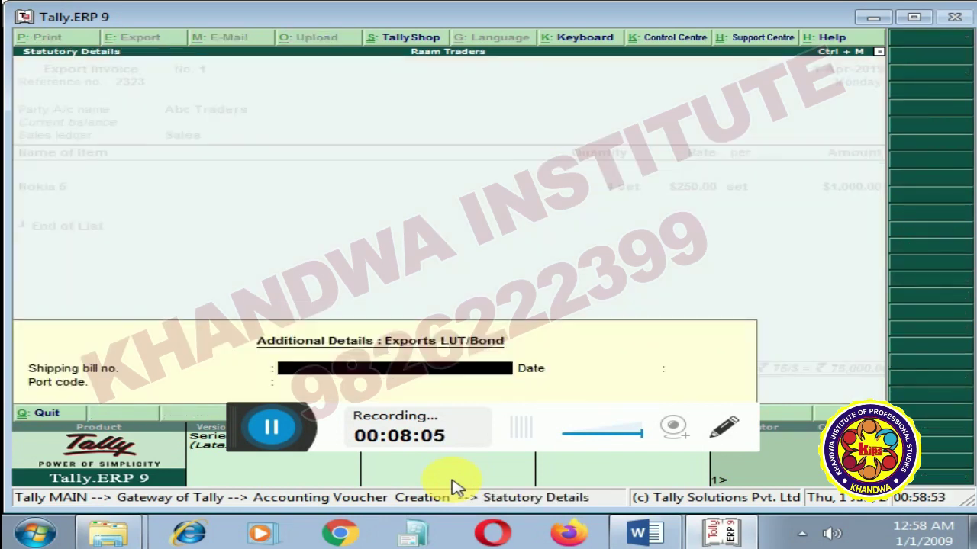
Enter shipping bill number 2345 dated 1-Apr-2019 and port code 5678 in the Exports LUT/Bond details
{"action": "type", "text": "23453454"}
{"action": "key", "text": "BackSpace"}
{"action": "key", "text": "BackSpace"}
{"action": "key", "text": "BackSpace"}
{"action": "key", "text": "Return"}
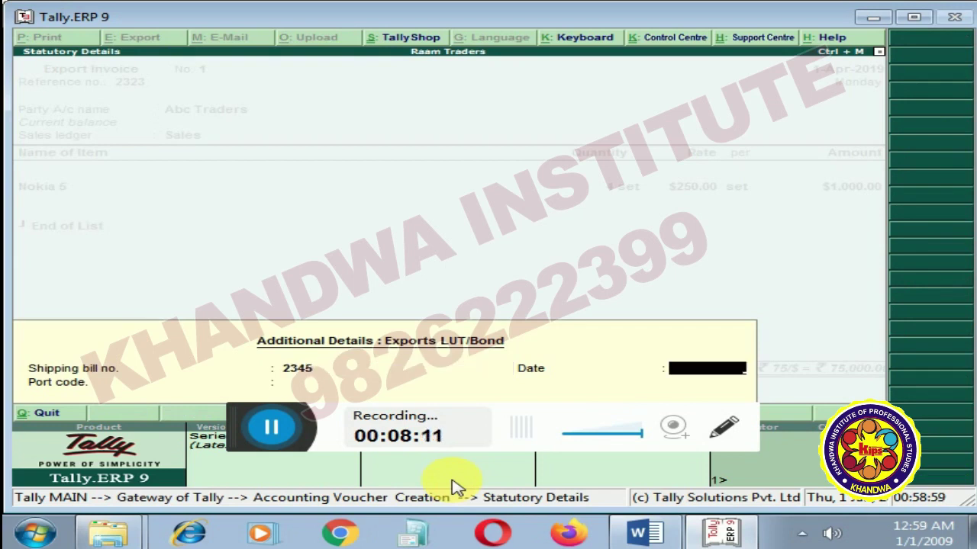
{"action": "type", "text": "1.4"}
{"action": "key", "text": "Return"}
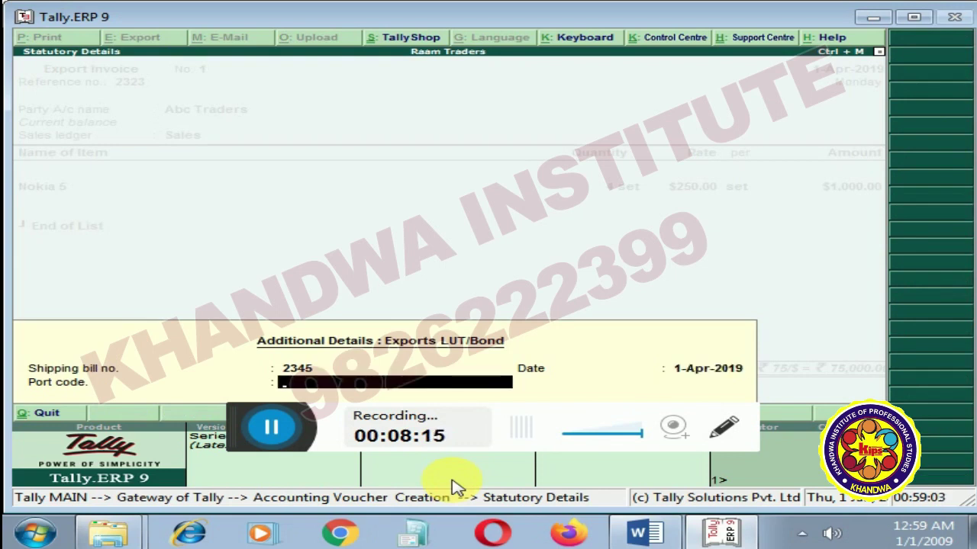
{"action": "type", "text": "5678"}
{"action": "key", "text": "Return"}
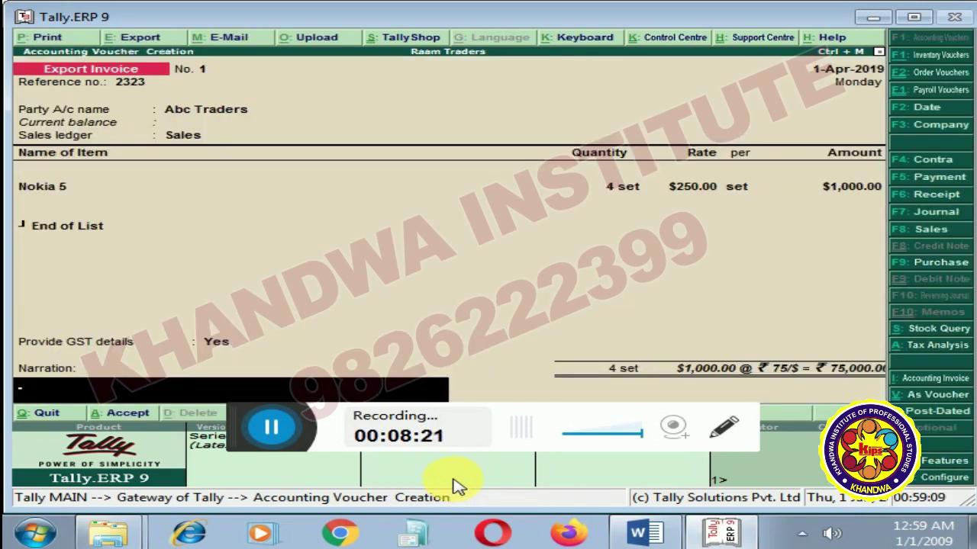
Save the export invoice without a narration and cancel saving its printout as an XPS file
{"action": "key", "text": "Return"}
{"action": "key", "text": "Return"}
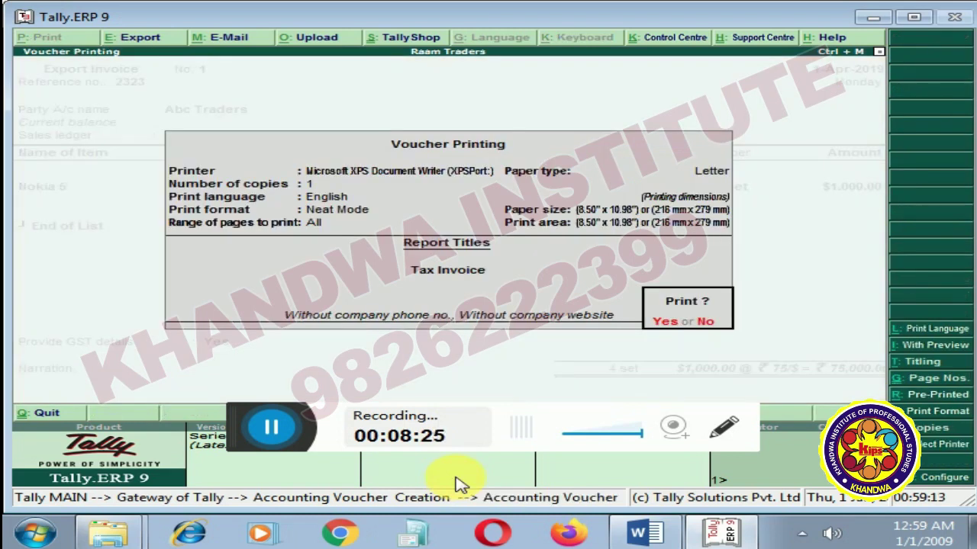
{"action": "key", "text": "Return"}
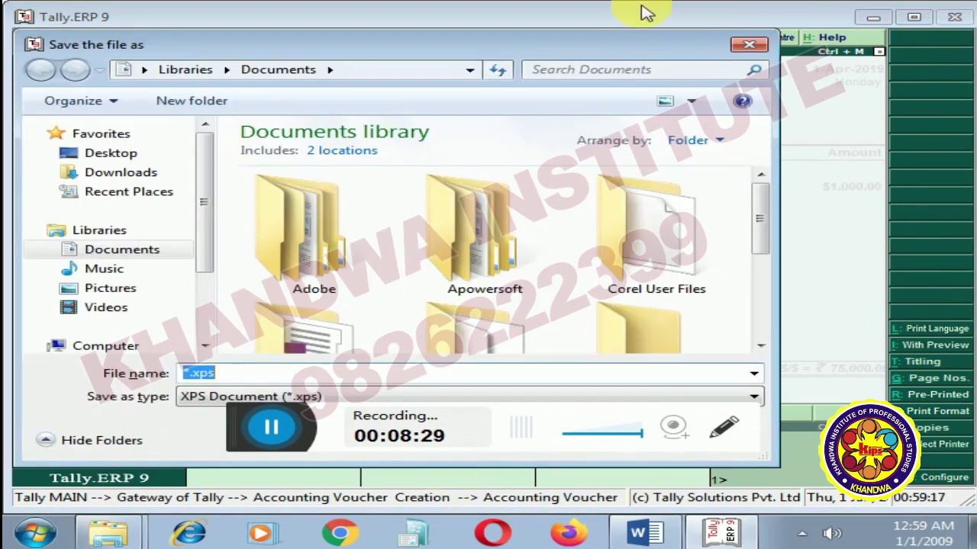
{"action": "left_click", "coordinate": [744, 48]}
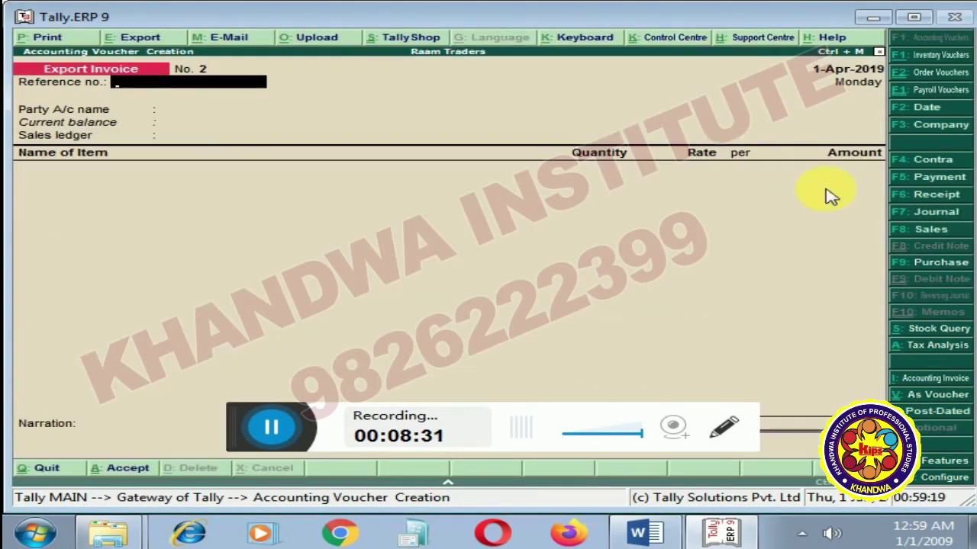
Leave voucher entry and open the Abc Traders export invoice from the Day Book
{"action": "key", "text": "Escape"}
{"action": "key", "text": "y"}
{"action": "key", "text": "Down"}
{"action": "key", "text": "Down"}
{"action": "key", "text": "Down"}
{"action": "key", "text": "Down"}
{"action": "key", "text": "Down"}
{"action": "key", "text": "Down"}
{"action": "key", "text": "Down"}
{"action": "key", "text": "Down"}
{"action": "key", "text": "Down"}
{"action": "key", "text": "Down"}
{"action": "key", "text": "Return"}
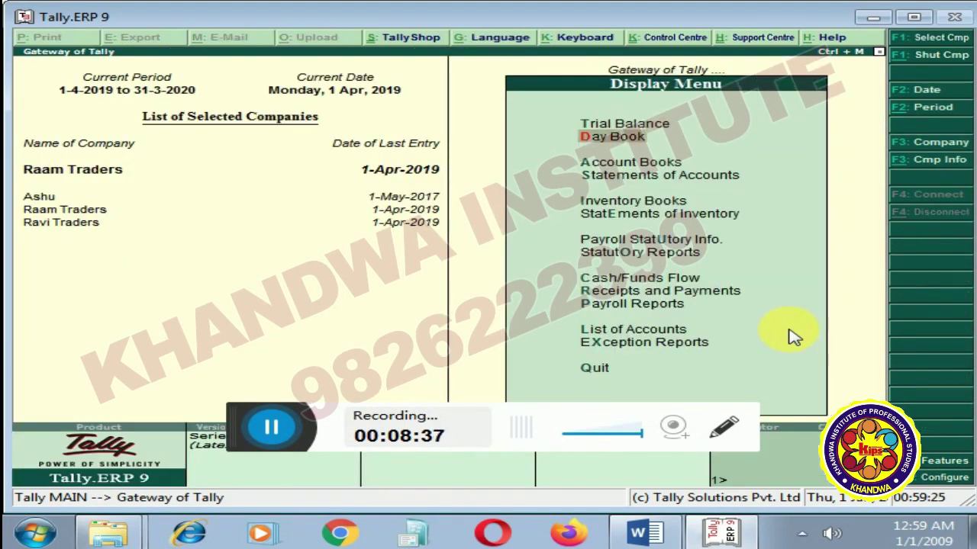
{"action": "key", "text": "d"}
{"action": "key", "text": "Return"}
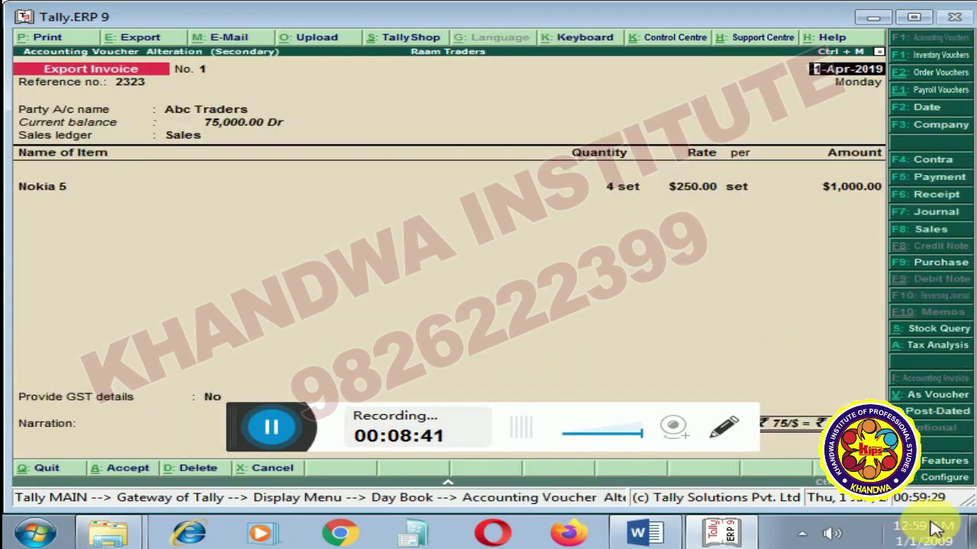
Show the export invoice in print preview with the preview controls in view
{"action": "mouse_move", "coordinate": [934, 527]}
{"action": "key", "text": "alt+p"}
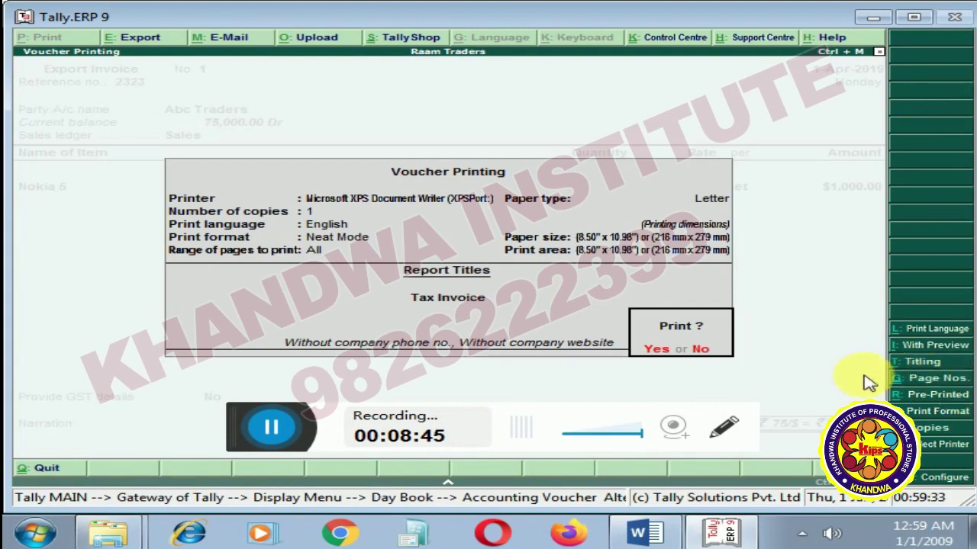
{"action": "left_click", "coordinate": [935, 347]}
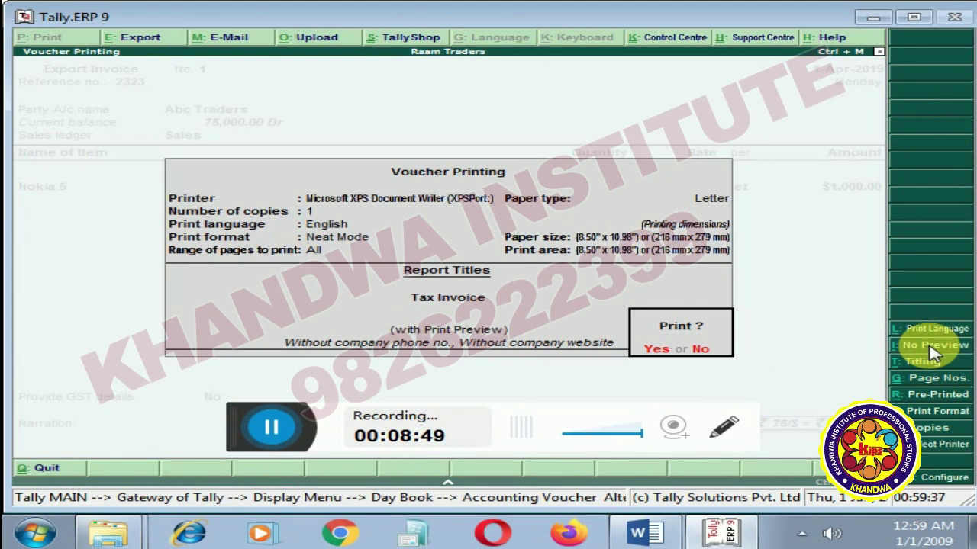
{"action": "key", "text": "Return"}
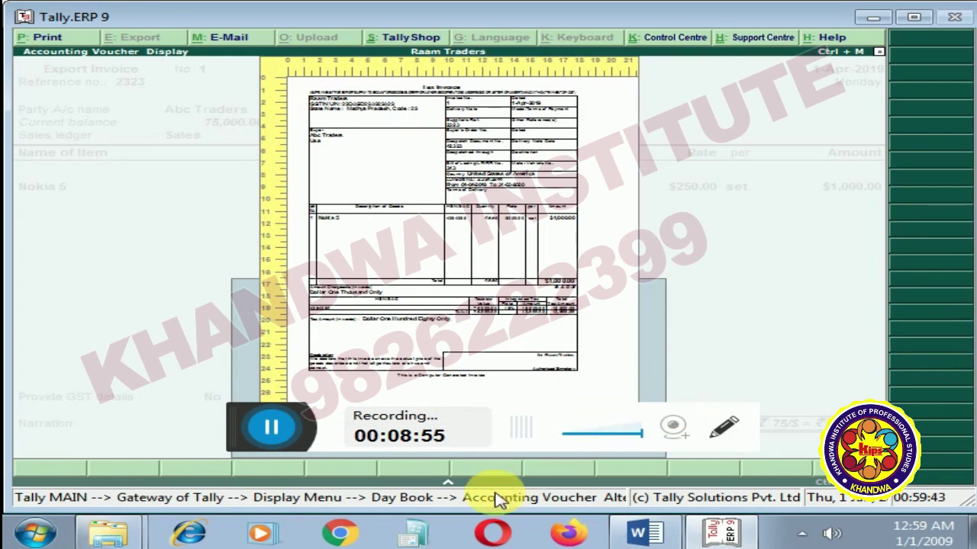
{"action": "left_click", "coordinate": [448, 483]}
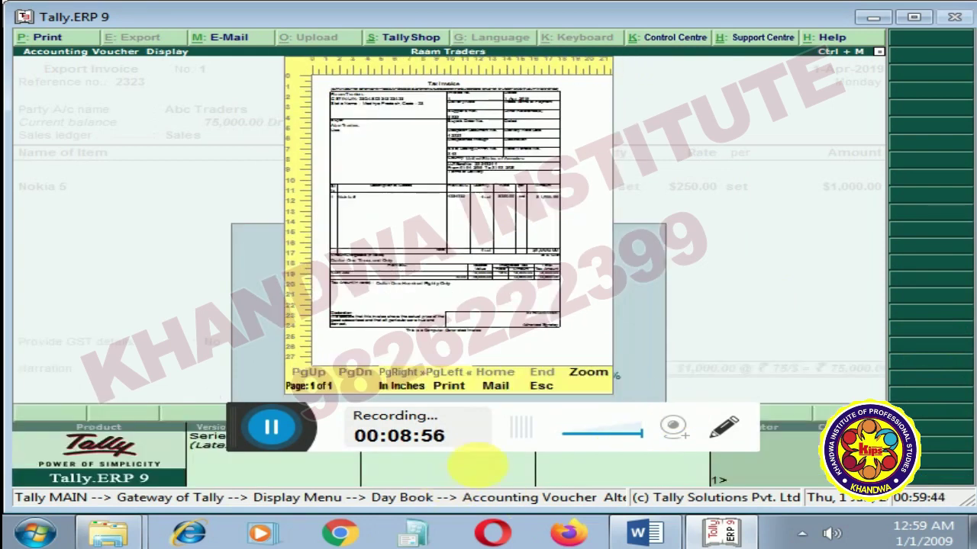
Enlarge the tax invoice preview and examine it down through the LUT/Bond details, item lines, integrated tax and declaration
{"action": "left_click", "coordinate": [582, 373]}
{"action": "scroll", "coordinate": [663, 191], "scroll_direction": "down", "scroll_amount": 3}
{"action": "scroll", "coordinate": [660, 191], "scroll_direction": "down", "scroll_amount": 7}
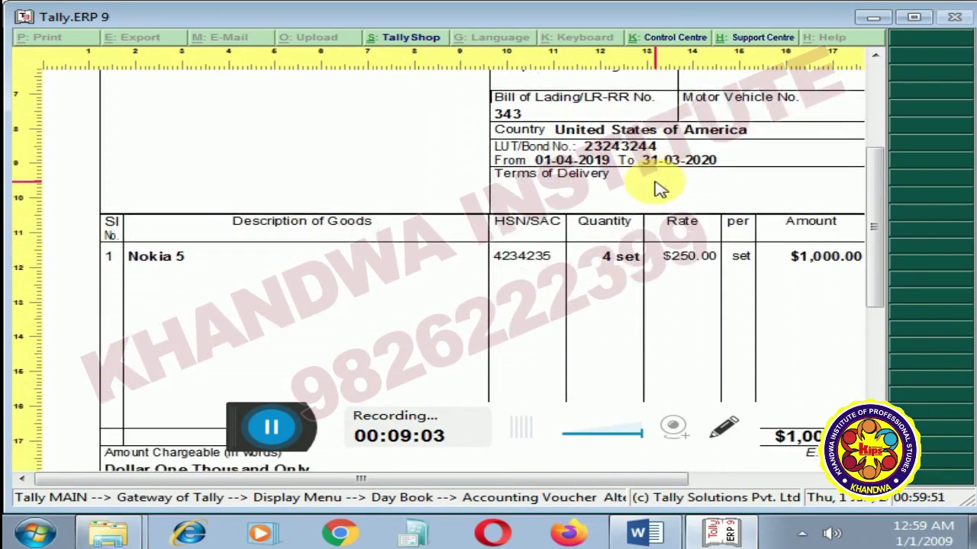
{"action": "scroll", "coordinate": [660, 191], "scroll_direction": "down", "scroll_amount": 10}
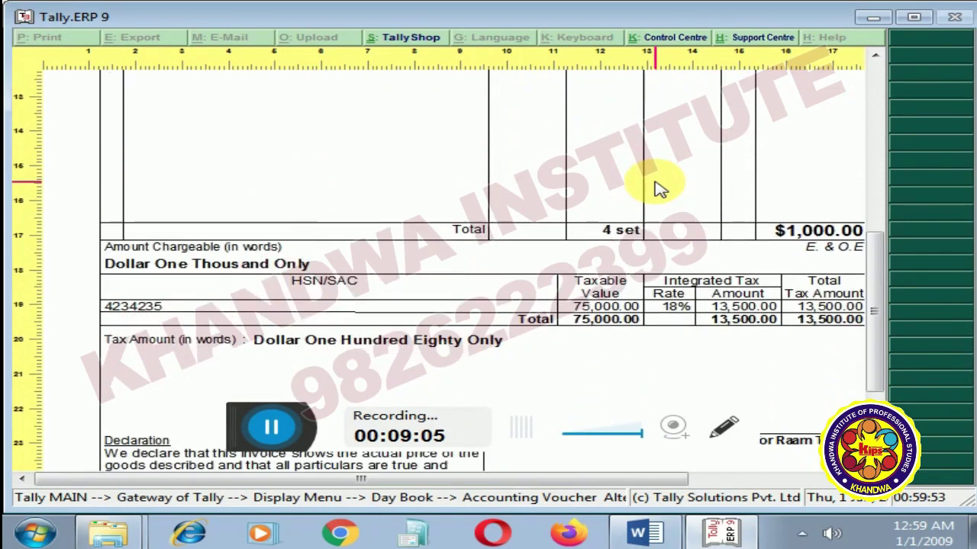
{"action": "scroll", "coordinate": [660, 190], "scroll_direction": "down", "scroll_amount": 7}
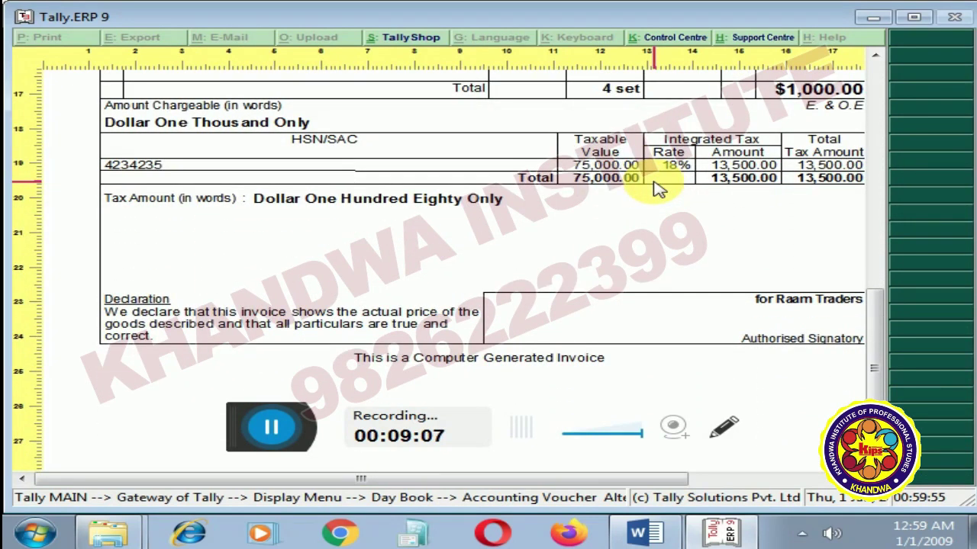
Close the preview and the export invoice, and check the Unit-2 topic list in the Word document
{"action": "key", "text": "Escape"}
{"action": "key", "text": "Escape"}
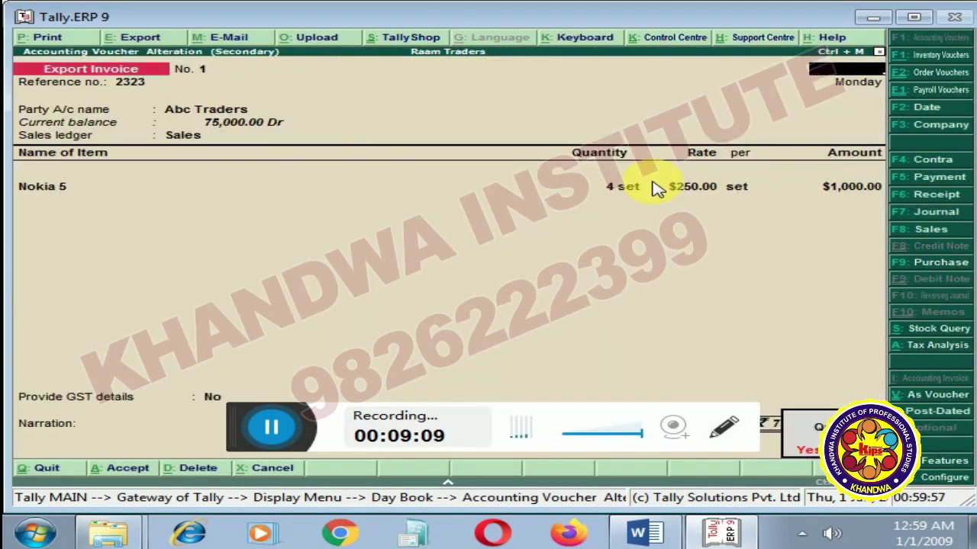
{"action": "key", "text": "Return"}
{"action": "left_click", "coordinate": [655, 534]}
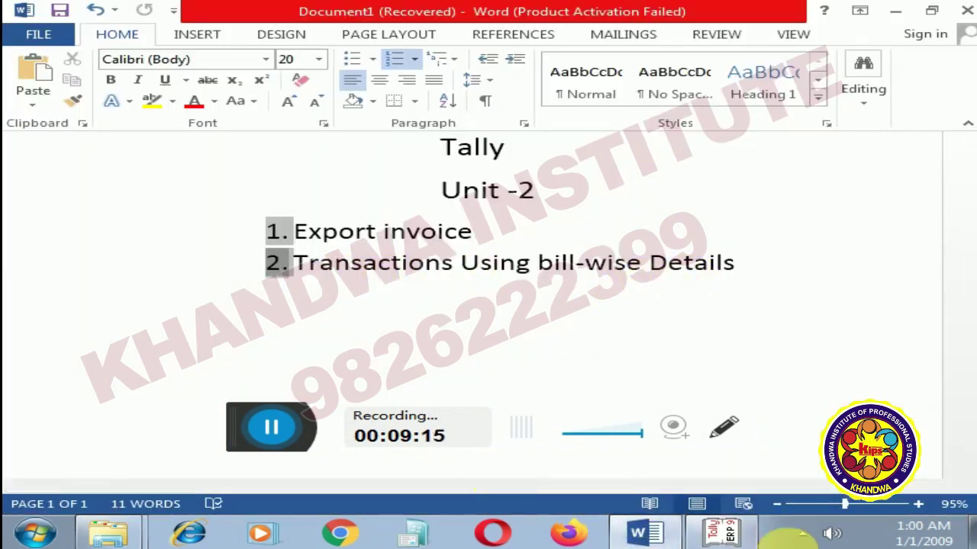
Switch back to Tally.ERP 9 and open single ledger creation from the accounts masters
{"action": "left_click", "coordinate": [720, 531]}
{"action": "key", "text": "Escape"}
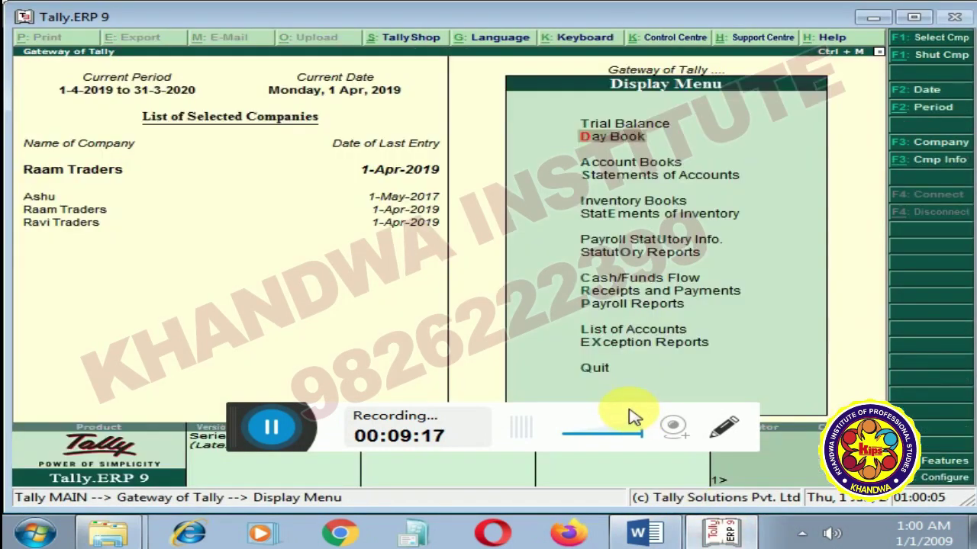
{"action": "key", "text": "Escape"}
{"action": "key", "text": "Up"}
{"action": "key", "text": "Up"}
{"action": "key", "text": "Up"}
{"action": "key", "text": "Up"}
{"action": "key", "text": "Up"}
{"action": "key", "text": "Up"}
{"action": "key", "text": "Up"}
{"action": "key", "text": "Up"}
{"action": "key", "text": "Up"}
{"action": "key", "text": "Up"}
{"action": "key", "text": "Up"}
{"action": "key", "text": "Up"}
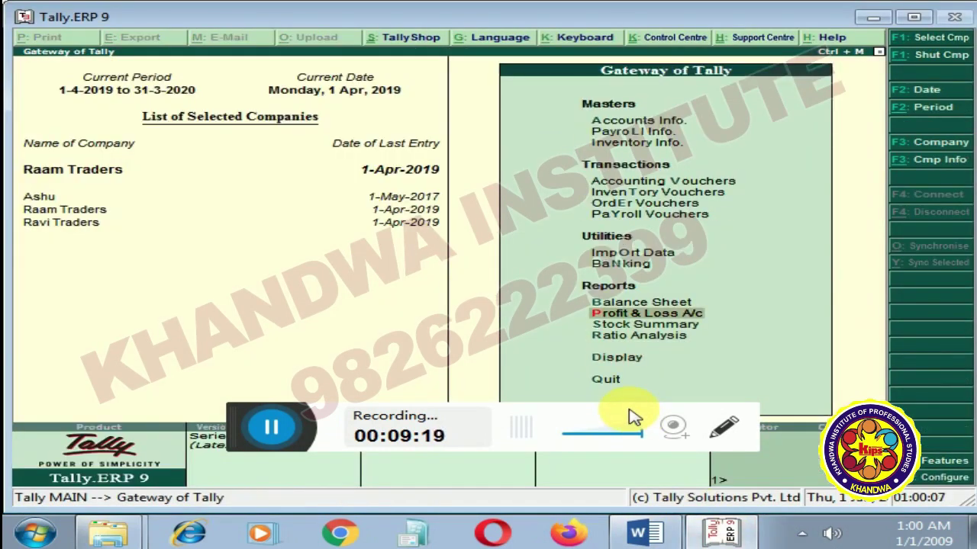
{"action": "key", "text": "Up"}
{"action": "key", "text": "Return"}
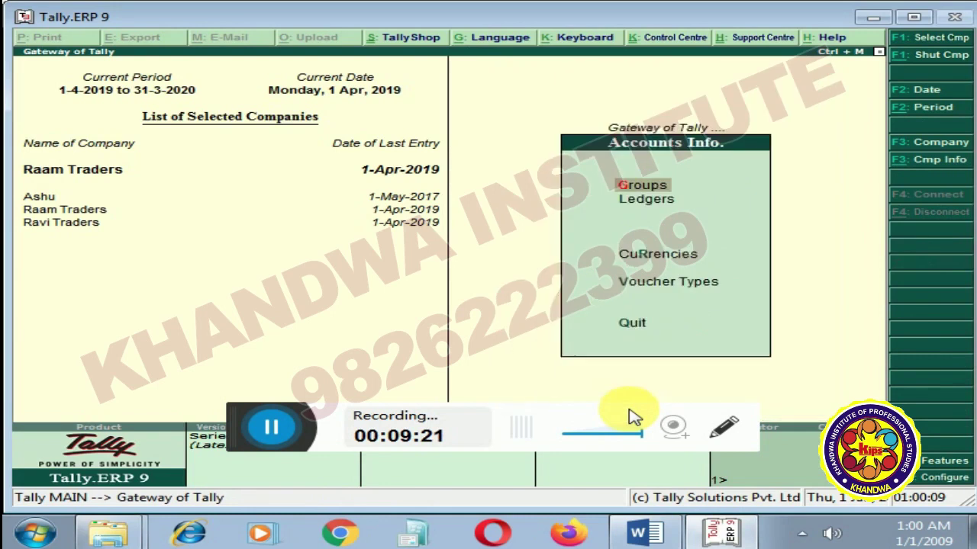
{"action": "key", "text": "Down"}
{"action": "key", "text": "Return"}
{"action": "key", "text": "Return"}
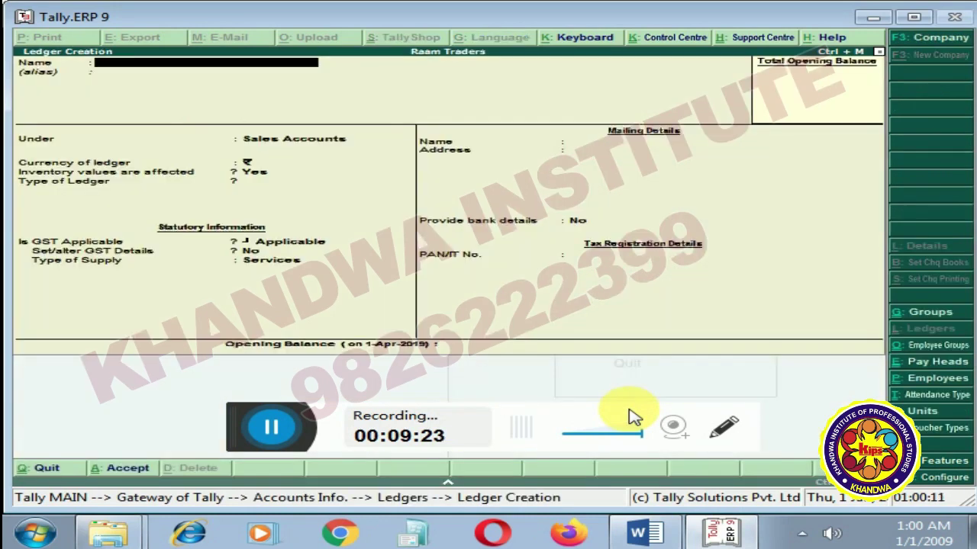
Name the new ledger Ravi Traders and place it under the Sundry Debtors group
{"action": "type", "text": "Ravi Traders"}
{"action": "key", "text": "Return"}
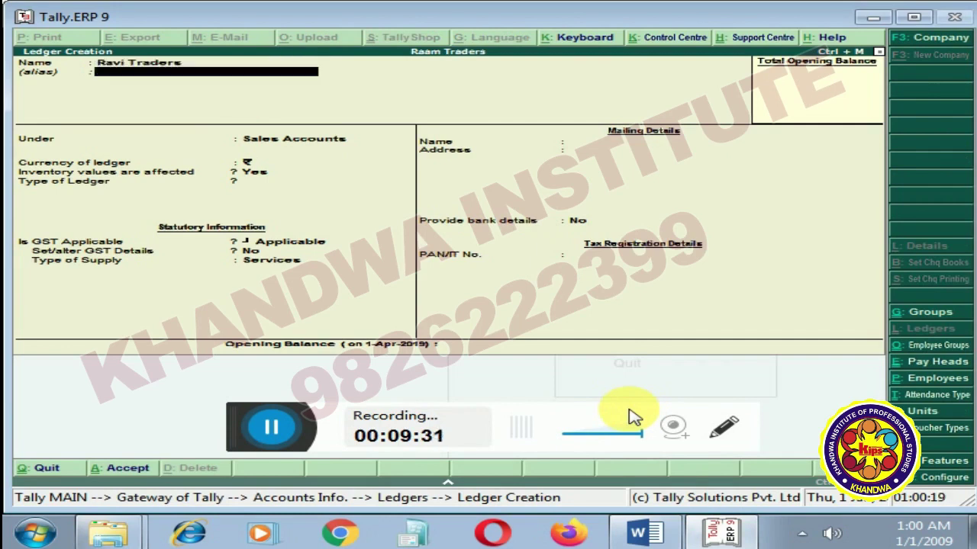
{"action": "type", "text": "S"}
{"action": "key", "text": "Down"}
{"action": "key", "text": "Down"}
{"action": "key", "text": "Down"}
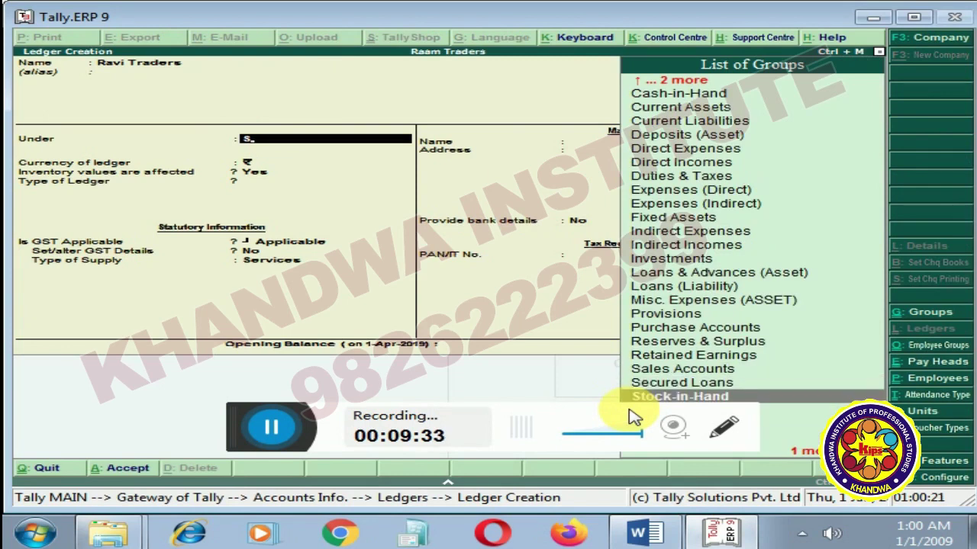
{"action": "key", "text": "Down"}
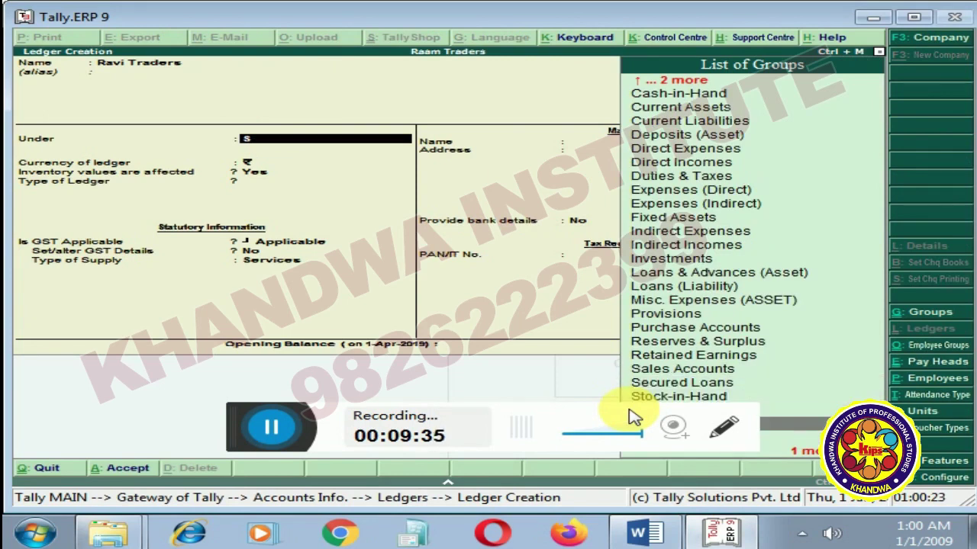
{"action": "left_click", "coordinate": [448, 484]}
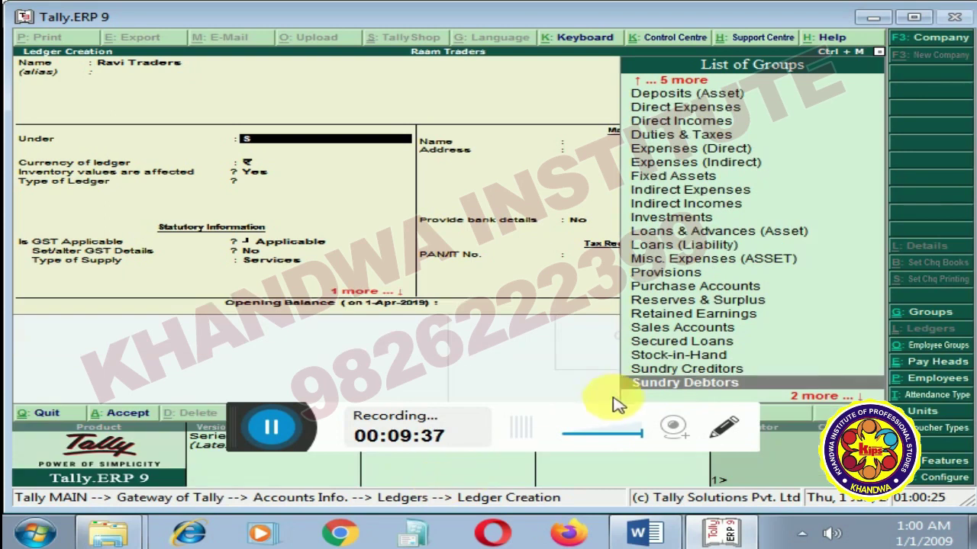
{"action": "key", "text": "Return"}
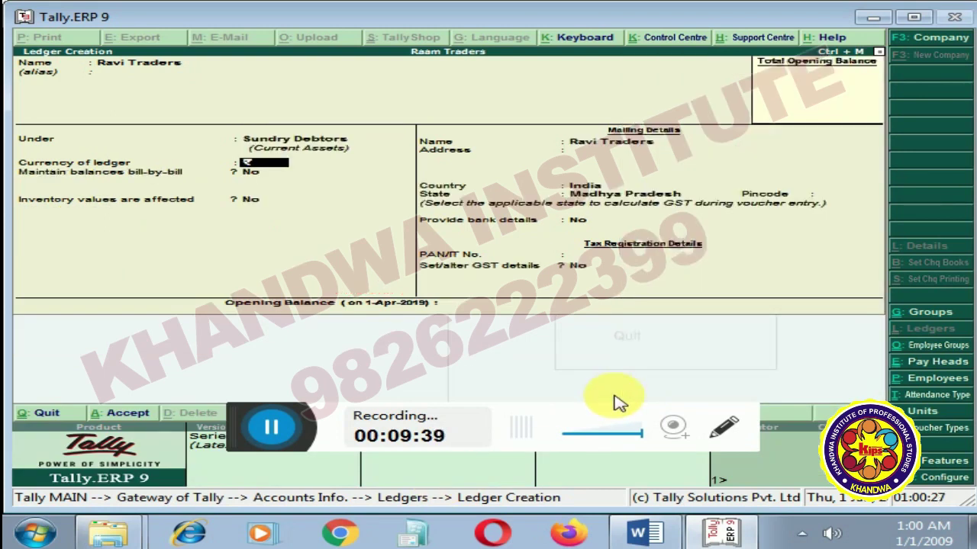
Enable bill-by-bill balances for the Ravi Traders ledger and save it with the remaining defaults
{"action": "key", "text": "Return"}
{"action": "type", "text": "y"}
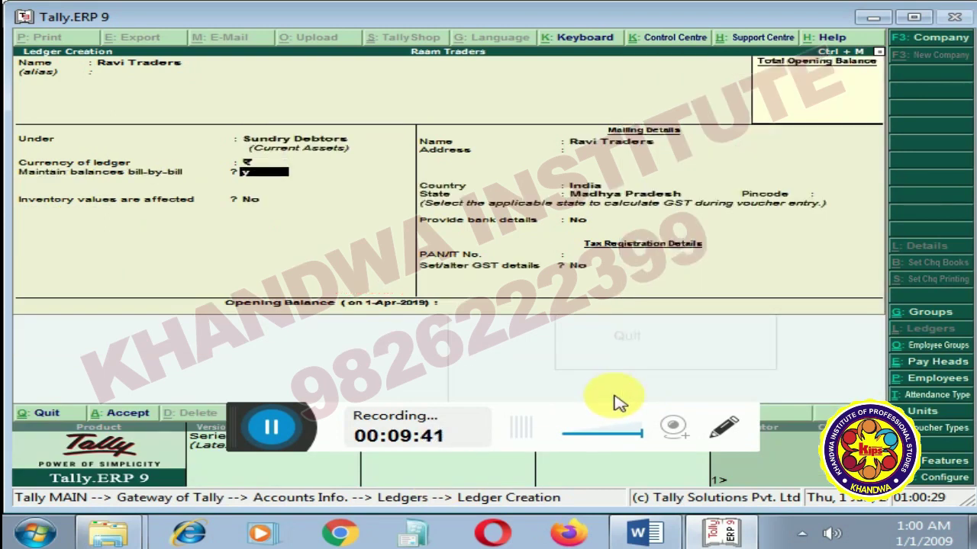
{"action": "key", "text": "Return"}
{"action": "key", "text": "Return"}
{"action": "key", "text": "Return"}
{"action": "key", "text": "Return"}
{"action": "key", "text": "Return"}
{"action": "key", "text": "Return"}
{"action": "key", "text": "Return"}
{"action": "key", "text": "Return"}
{"action": "key", "text": "Return"}
{"action": "key", "text": "Return"}
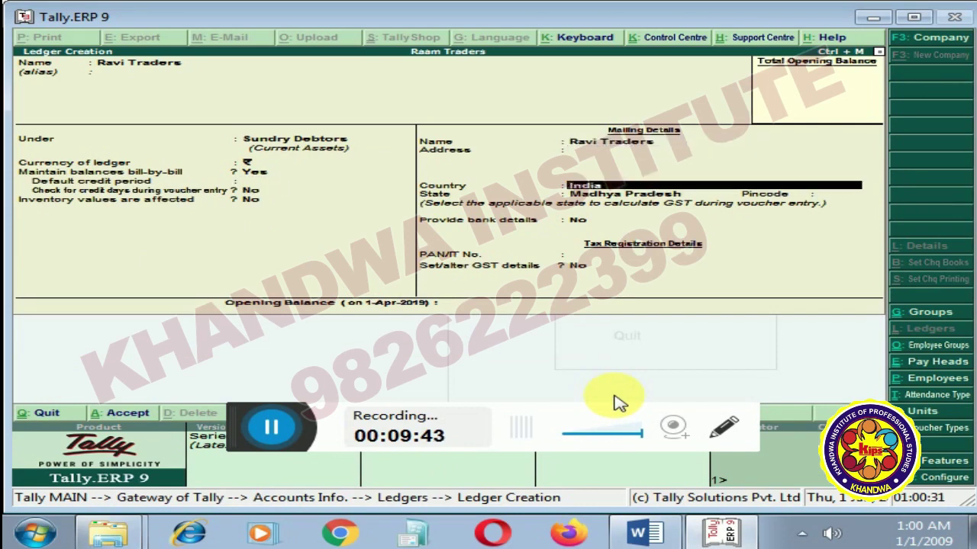
{"action": "key", "text": "Return"}
{"action": "key", "text": "Return"}
{"action": "key", "text": "Return"}
{"action": "key", "text": "Escape"}
{"action": "key", "text": "Return"}
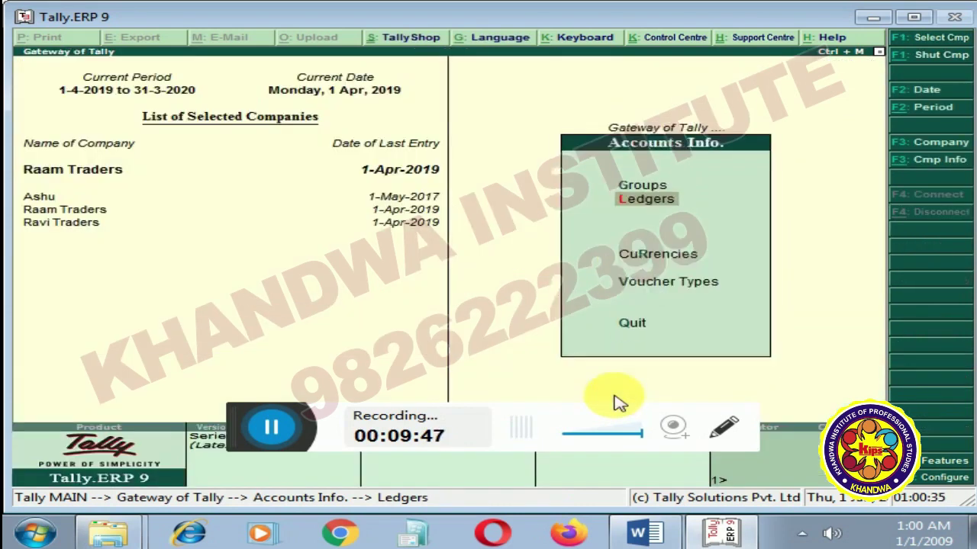
Start an accounting voucher of type Sales and enter reference number 232
{"action": "key", "text": "Escape"}
{"action": "key", "text": "v"}
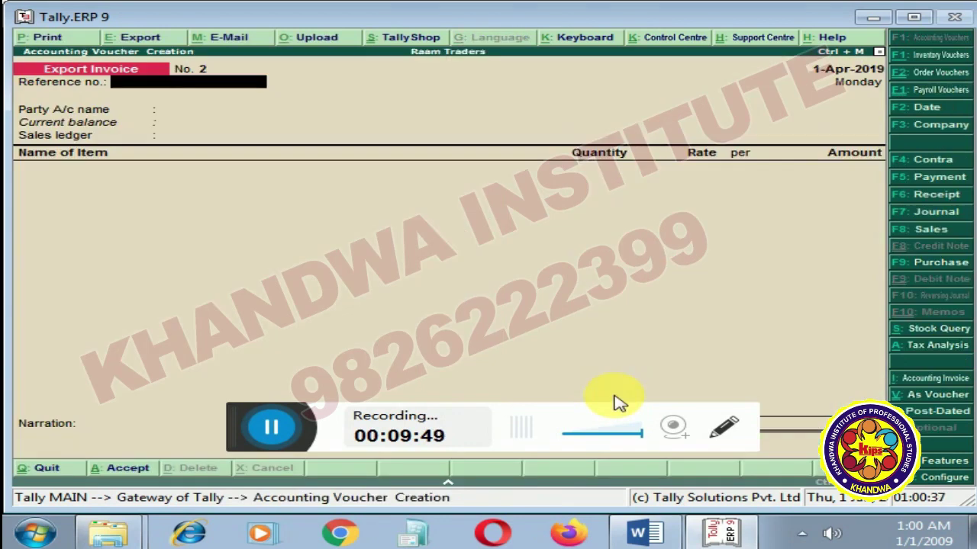
{"action": "key", "text": "F8"}
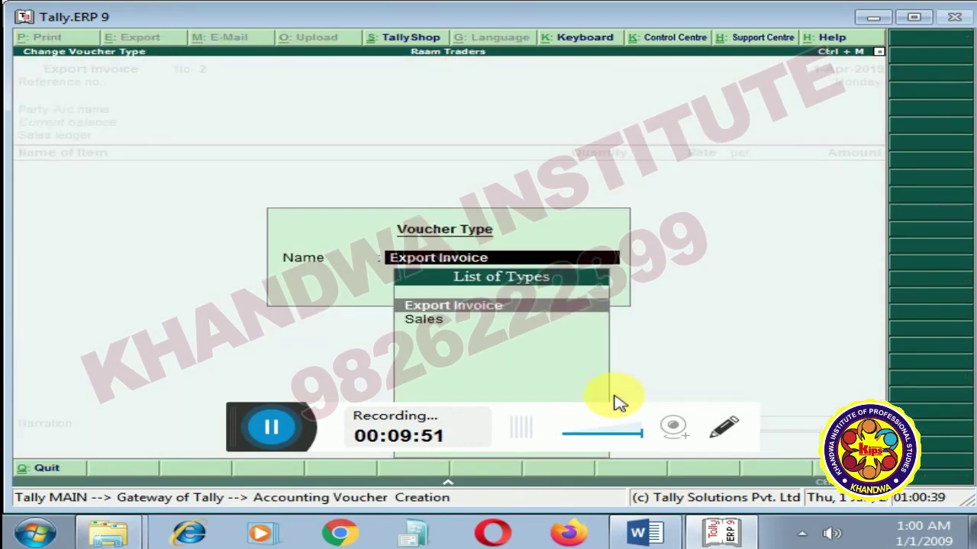
{"action": "key", "text": "Down"}
{"action": "key", "text": "Return"}
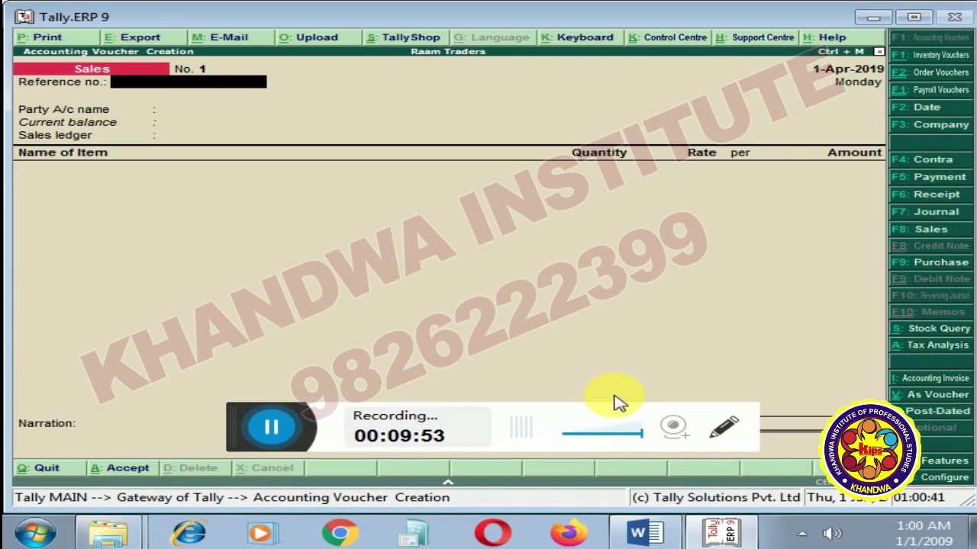
{"action": "type", "text": "232"}
{"action": "key", "text": "Return"}
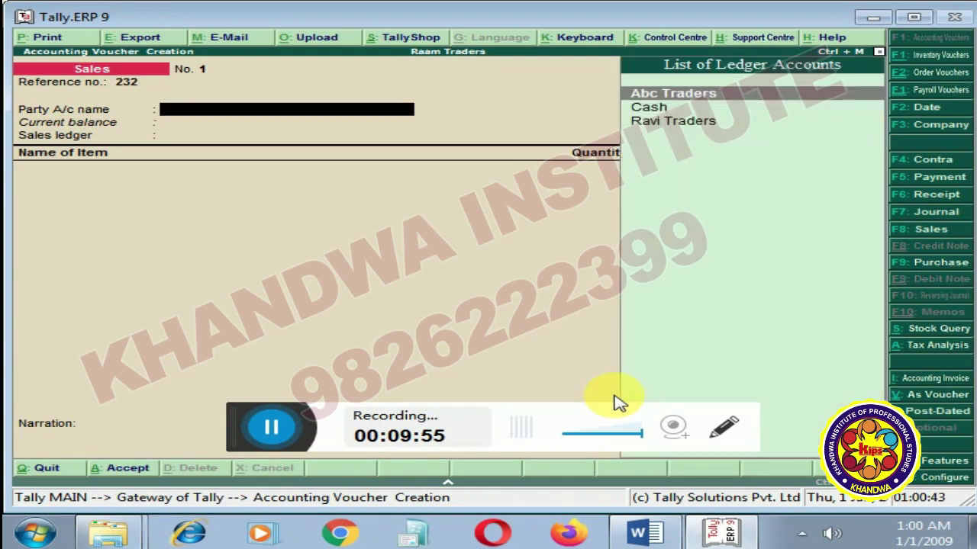
Select Ravi Traders as the party with default party details, and use Sales as the sales ledger
{"action": "key", "text": "Down"}
{"action": "key", "text": "Down"}
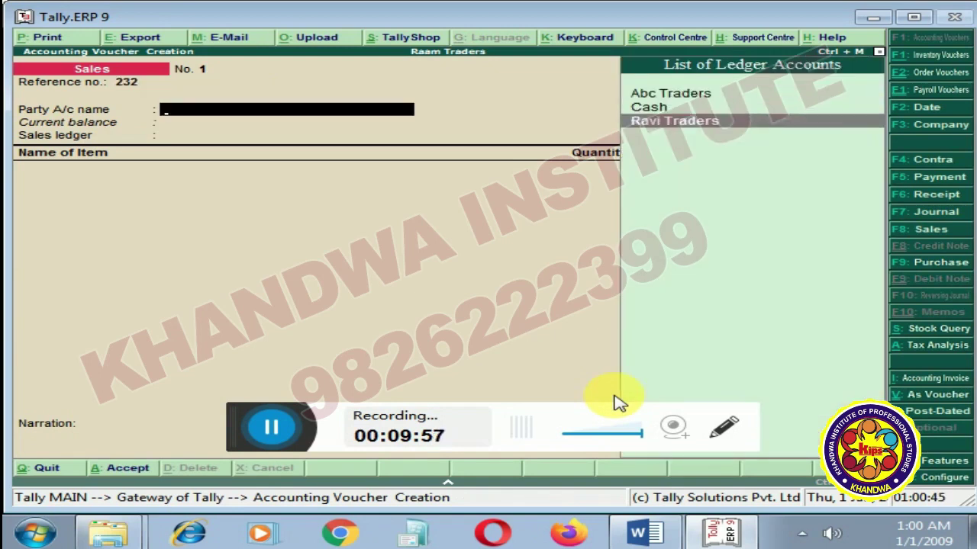
{"action": "key", "text": "Return"}
{"action": "key", "text": "Return"}
{"action": "key", "text": "Return"}
{"action": "key", "text": "Return"}
{"action": "key", "text": "Return"}
{"action": "key", "text": "Return"}
{"action": "key", "text": "Return"}
{"action": "key", "text": "Return"}
{"action": "key", "text": "Return"}
{"action": "key", "text": "Return"}
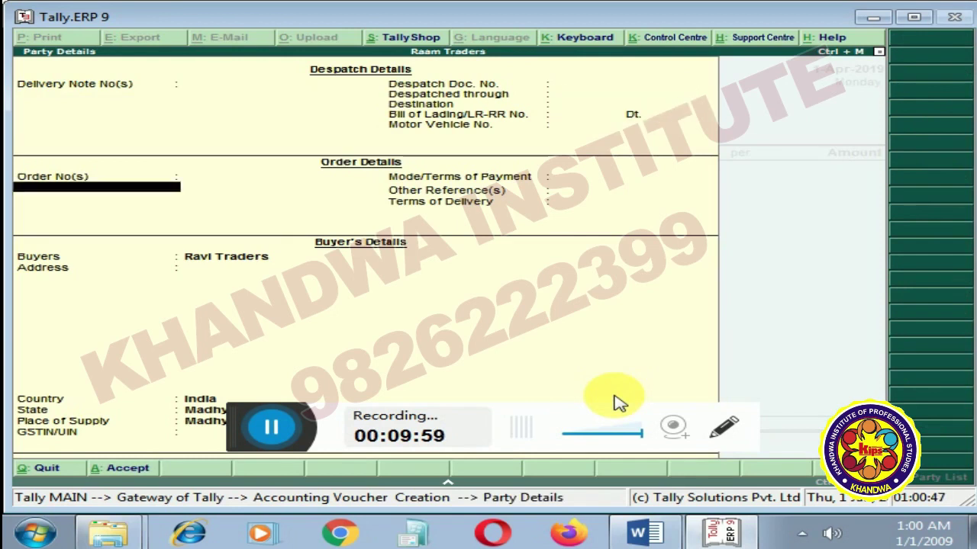
{"action": "key", "text": "Return"}
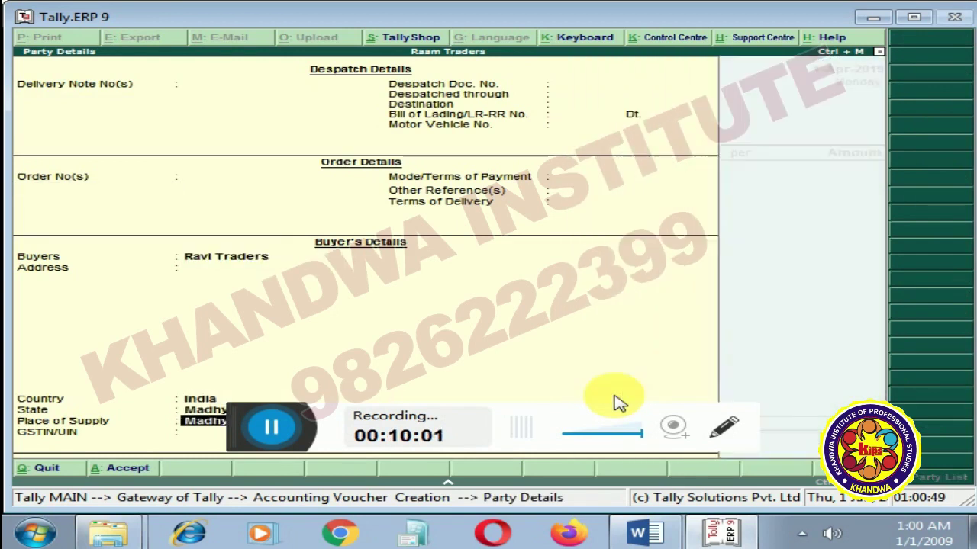
{"action": "key", "text": "ctrl+a"}
{"action": "key", "text": "Return"}
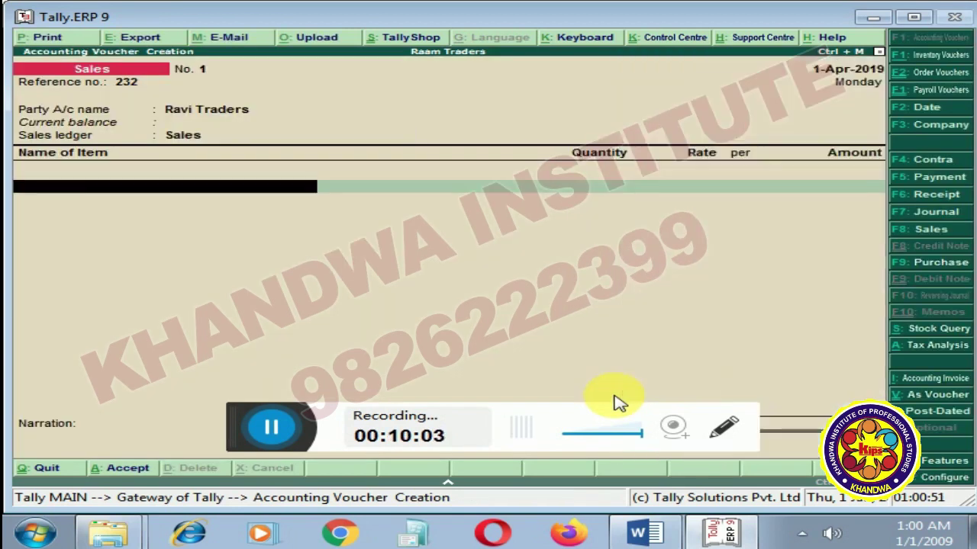
Add Realme 5 to the sales voucher with 4 sets from Main Location at 15,000 per set
{"action": "key", "text": "Down"}
{"action": "key", "text": "Down"}
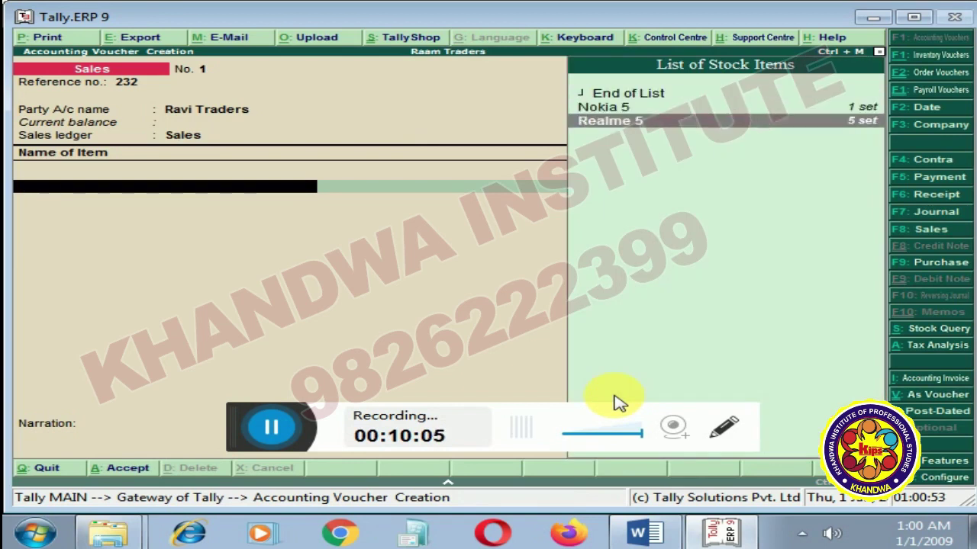
{"action": "key", "text": "Return"}
{"action": "key", "text": "Return"}
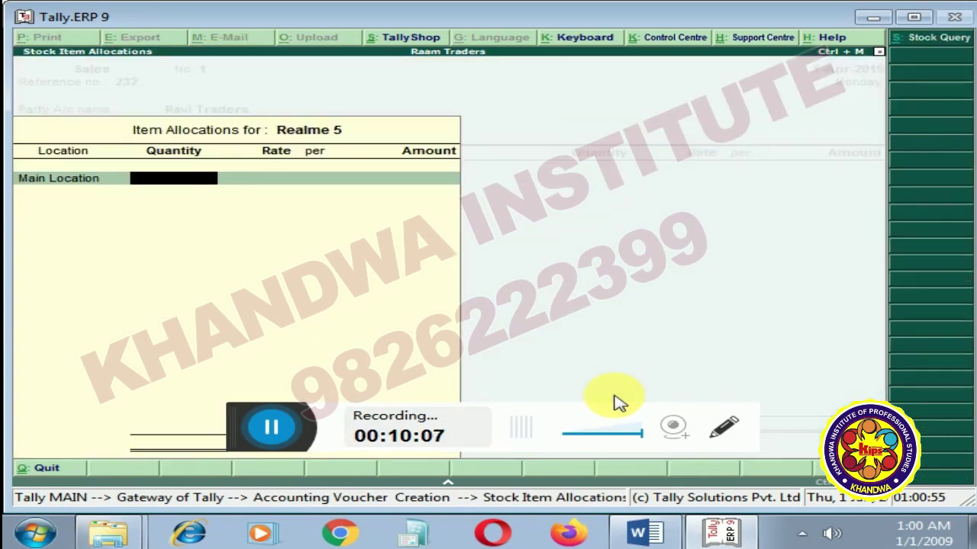
{"action": "type", "text": "4"}
{"action": "key", "text": "Return"}
{"action": "type", "text": "15000"}
{"action": "key", "text": "Return"}
{"action": "key", "text": "Return"}
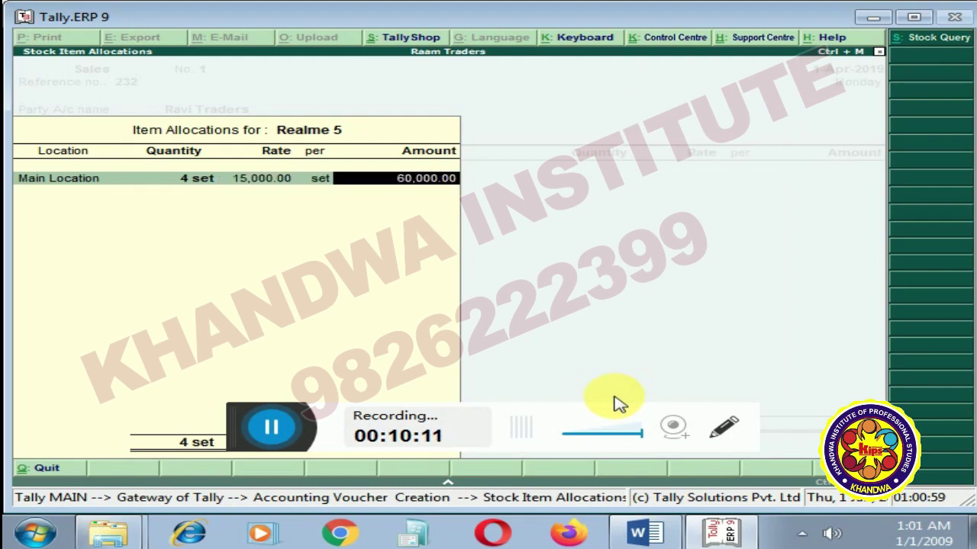
{"action": "key", "text": "Return"}
End the item list and save the Ravi Traders sales voucher without a narration
{"action": "key", "text": "Return"}
{"action": "key", "text": "Return"}
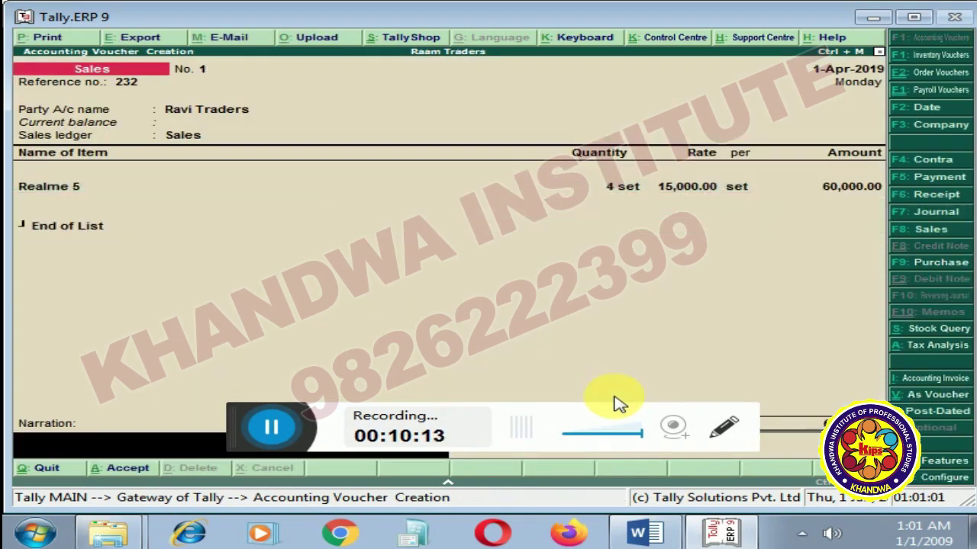
{"action": "key", "text": "Return"}
{"action": "key", "text": "Return"}
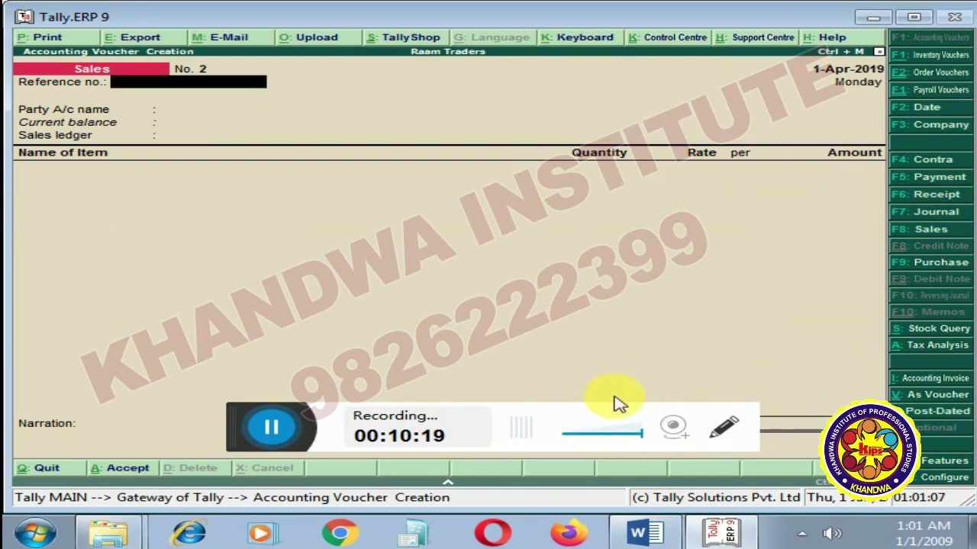
Leave voucher entry and open the Current Assets group summary from the Balance Sheet
{"action": "key", "text": "Escape"}
{"action": "key", "text": "Return"}
{"action": "key", "text": "Down"}
{"action": "key", "text": "Down"}
{"action": "key", "text": "Down"}
{"action": "key", "text": "Down"}
{"action": "key", "text": "Down"}
{"action": "key", "text": "Down"}
{"action": "key", "text": "Down"}
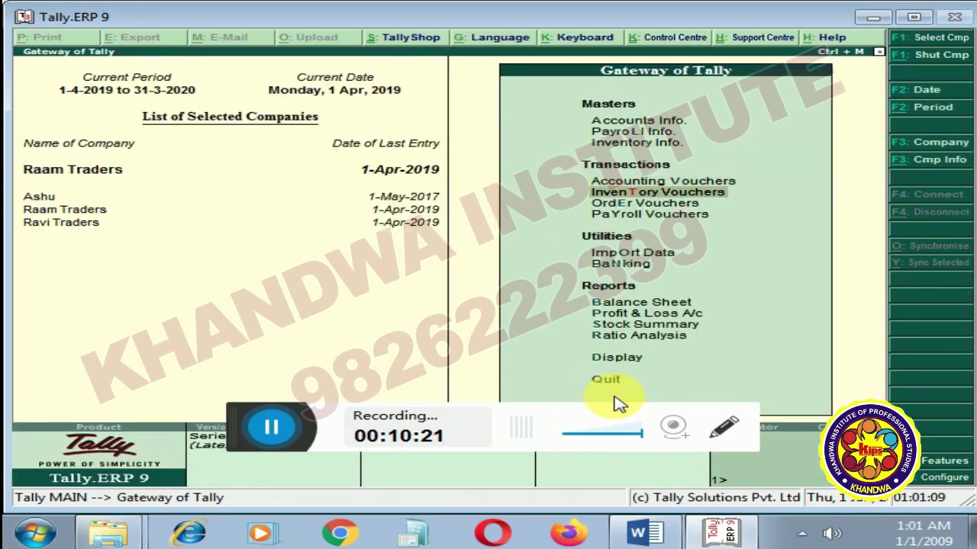
{"action": "key", "text": "Up"}
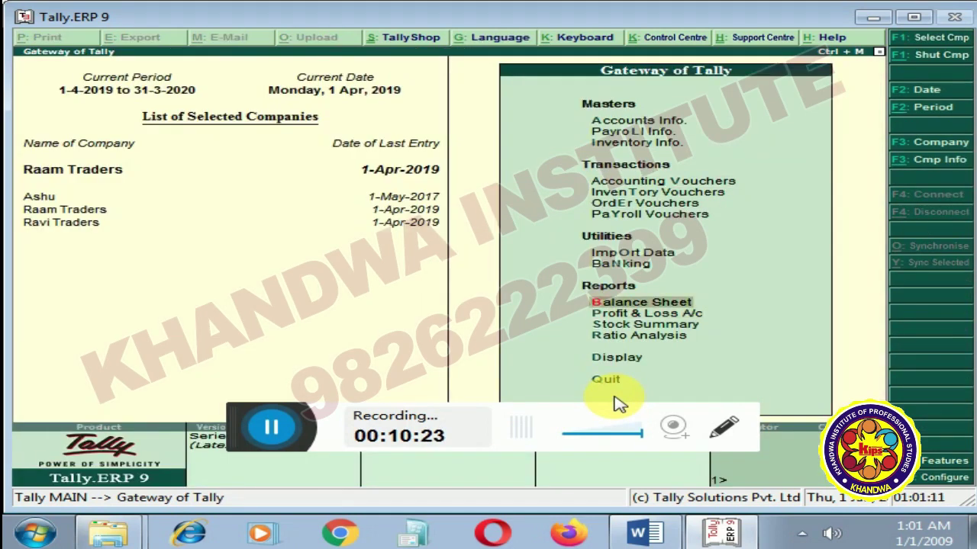
{"action": "key", "text": "Return"}
{"action": "key", "text": "Right"}
{"action": "key", "text": "Return"}
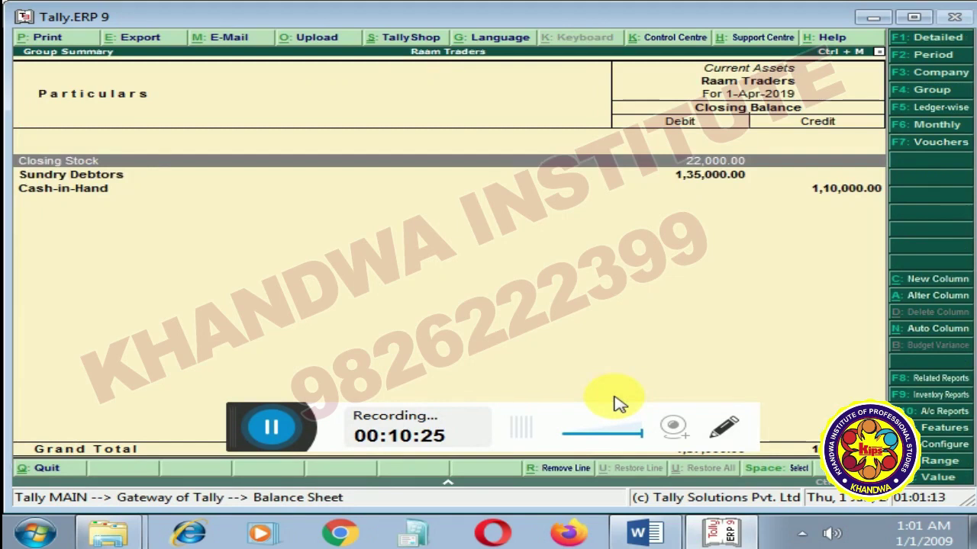
Drill down through Sundry Debtors to the monthly ledger summary of Ravi Traders
{"action": "key", "text": "Down"}
{"action": "key", "text": "Return"}
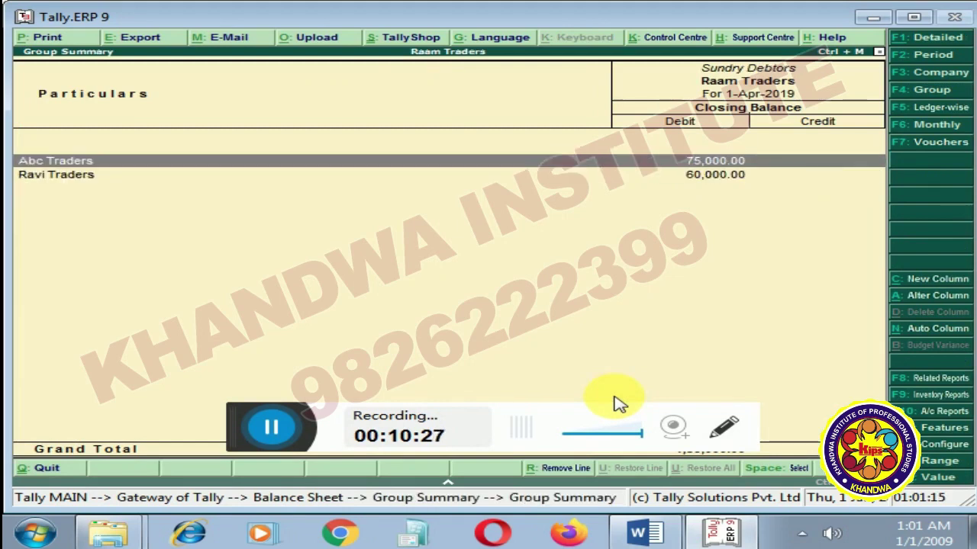
{"action": "key", "text": "Down"}
{"action": "key", "text": "Return"}
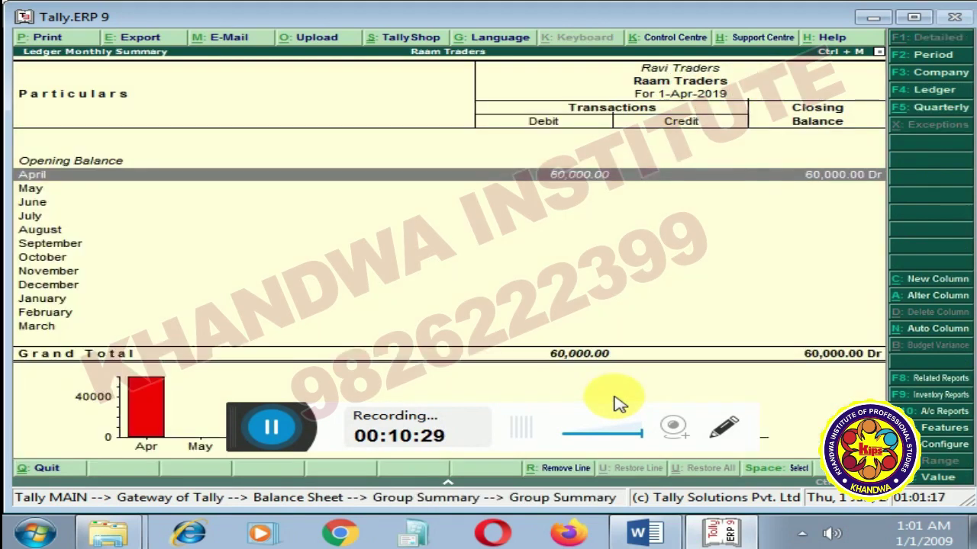
Leave the Ravi Traders ledger summary and Balance Sheet reports and open accounting voucher entry
{"action": "key", "text": "Escape"}
{"action": "key", "text": "Escape"}
{"action": "key", "text": "Escape"}
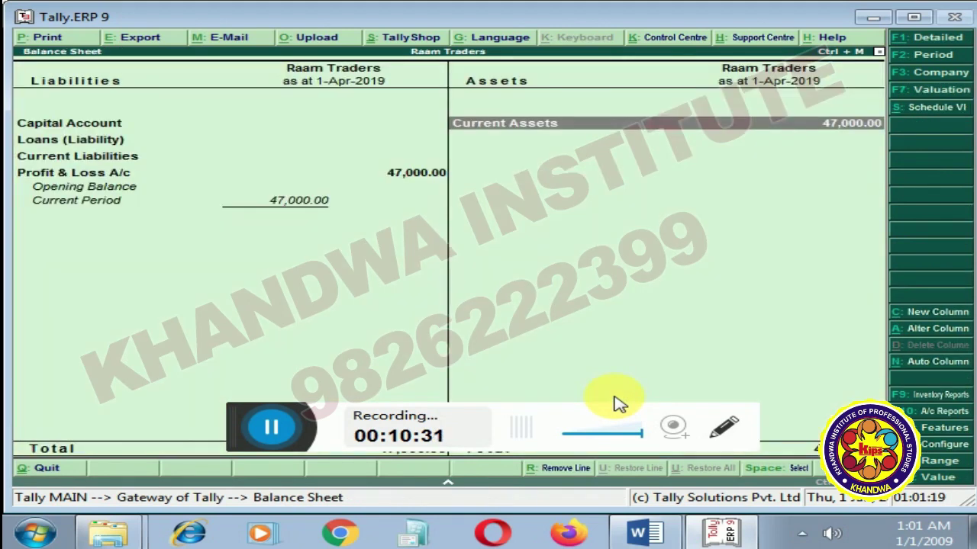
{"action": "key", "text": "Escape"}
{"action": "key", "text": "Up"}
{"action": "key", "text": "Up"}
{"action": "key", "text": "Up"}
{"action": "key", "text": "Up"}
{"action": "key", "text": "Up"}
{"action": "key", "text": "Up"}
{"action": "key", "text": "Return"}
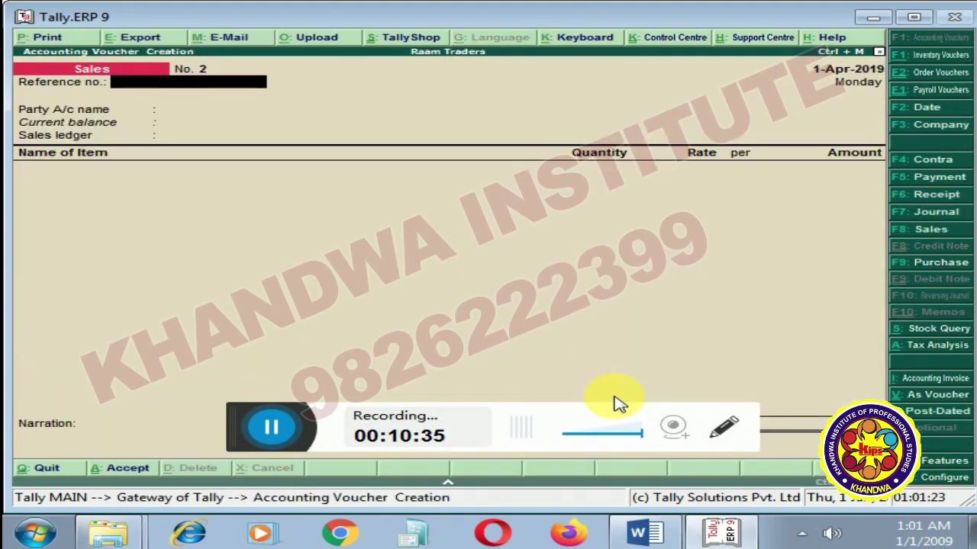
Switch to a receipt voucher and set Cash as the receiving account
{"action": "key", "text": "F6"}
{"action": "type", "text": "c"}
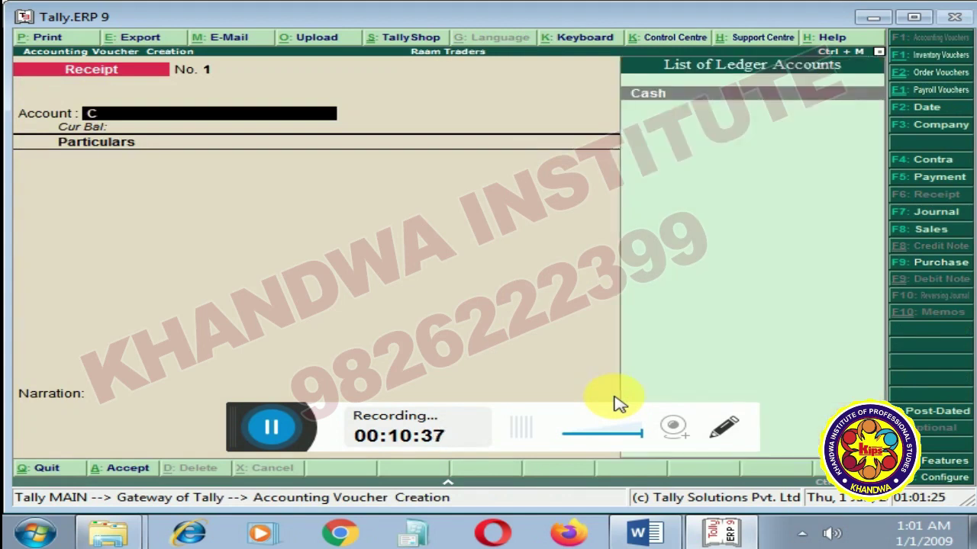
{"action": "key", "text": "Return"}
Add Ravi Traders to the receipt's particulars with an amount of 40,000
{"action": "key", "text": "Down"}
{"action": "key", "text": "Down"}
{"action": "key", "text": "Down"}
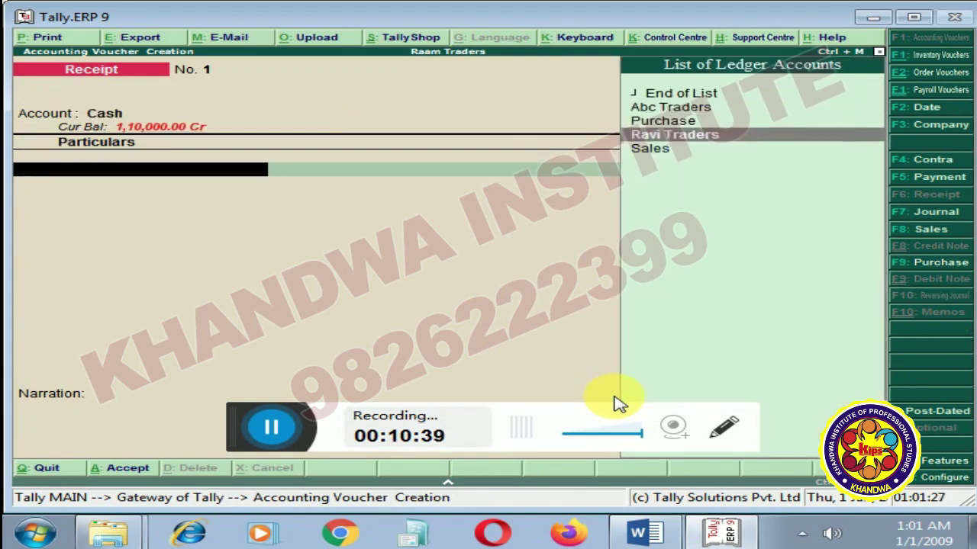
{"action": "key", "text": "Return"}
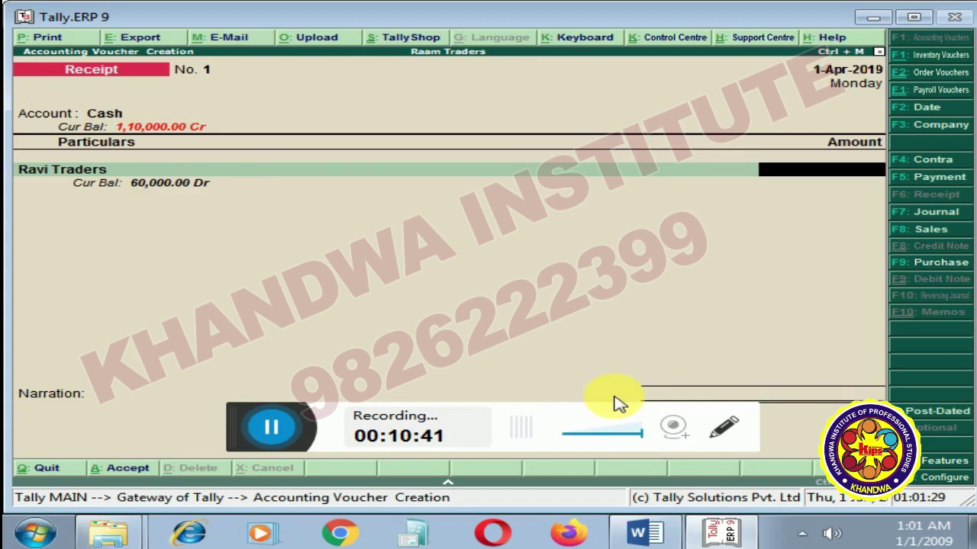
{"action": "type", "text": "40,00"}
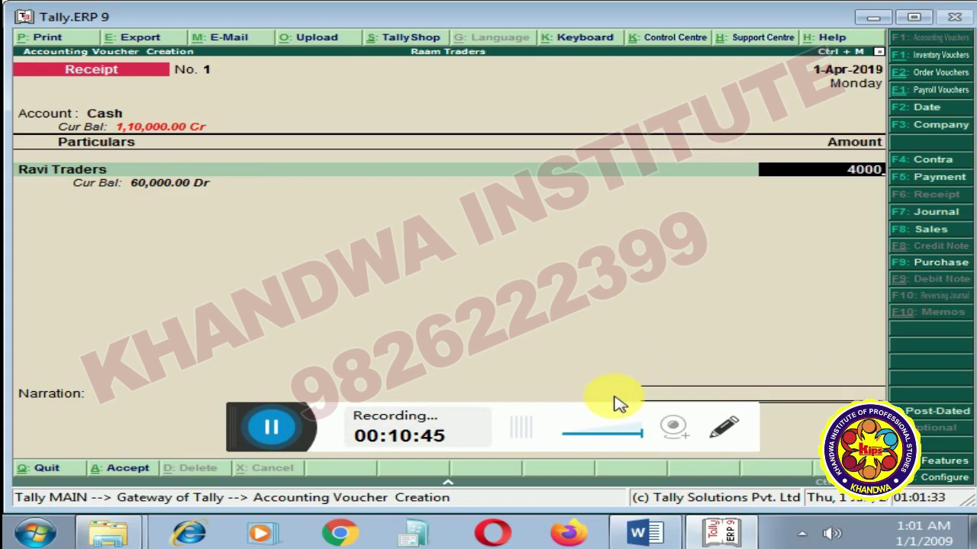
{"action": "type", "text": "0"}
{"action": "key", "text": "Return"}
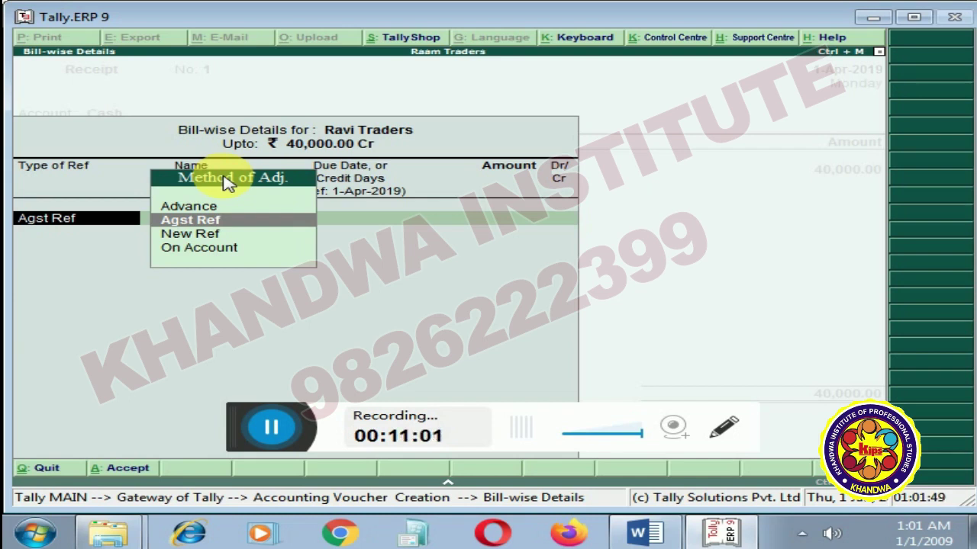
Allocate the full 40,000 as Agst Ref against Ravi Traders' pending bill 1 and finish the receipt's entries without a narration
{"action": "left_click", "coordinate": [183, 221]}
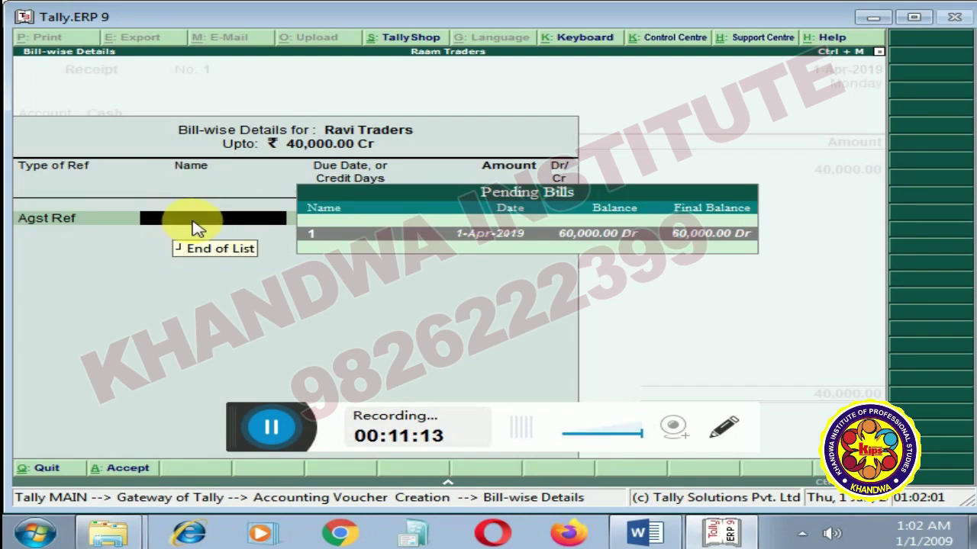
{"action": "key", "text": "Return"}
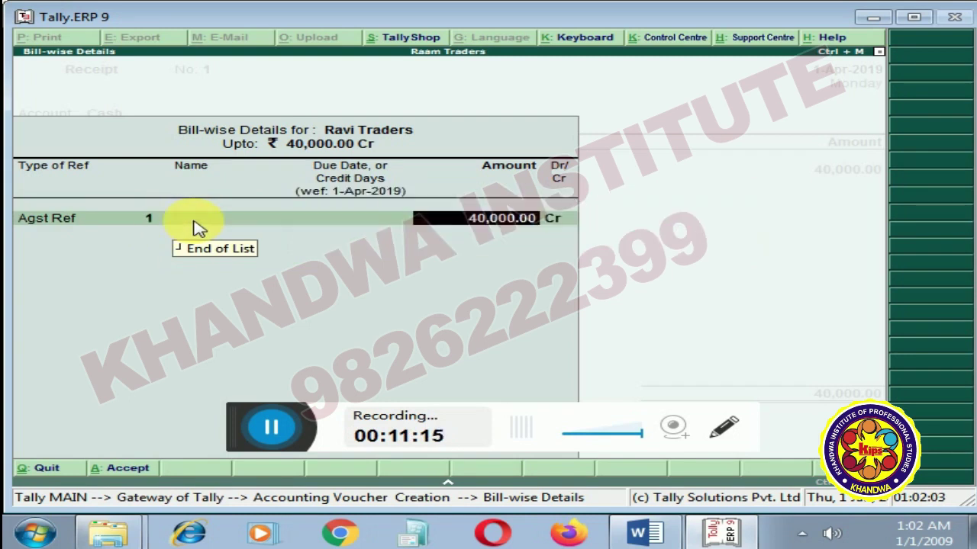
{"action": "key", "text": "Return"}
{"action": "key", "text": "Return"}
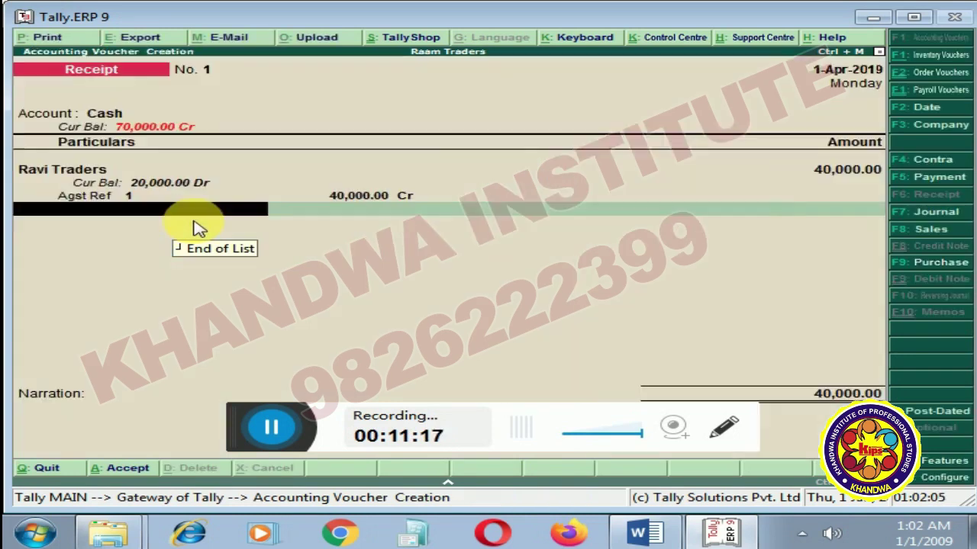
{"action": "key", "text": "Return"}
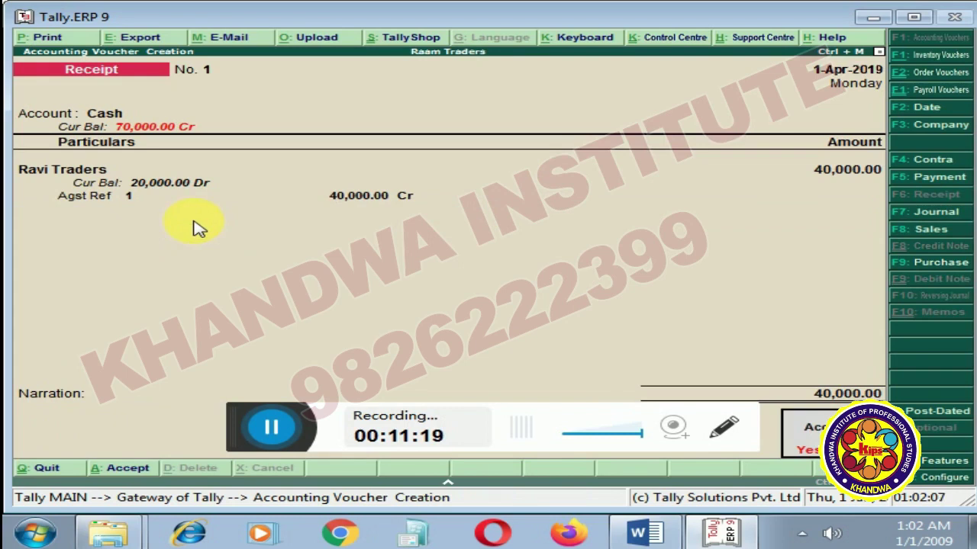